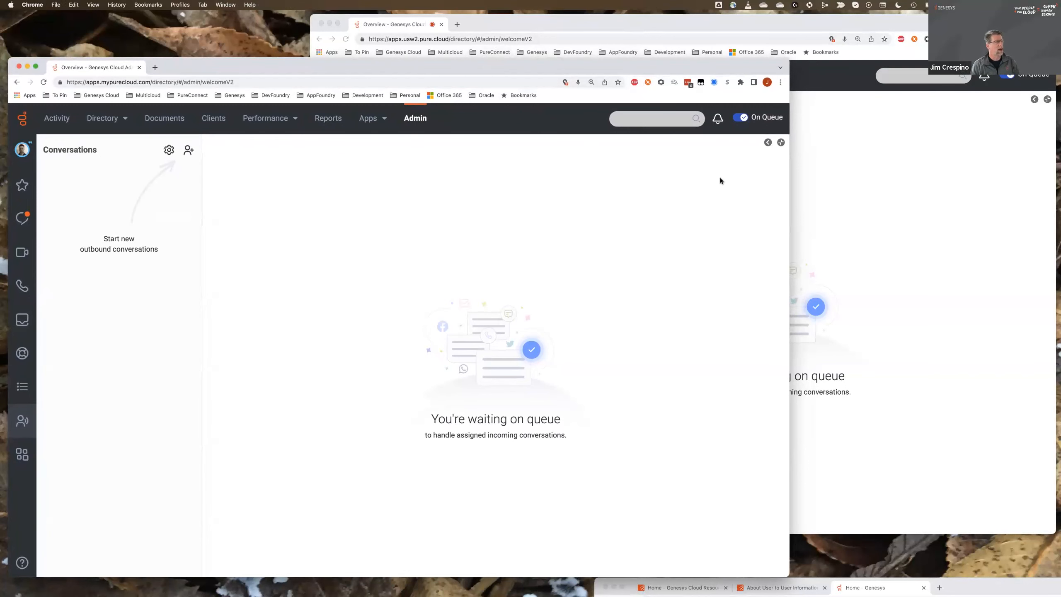
- Increase the browser zoom of the apps.mypurecloud.com window by one level above 125%
drag(401, 63, 393, 63)
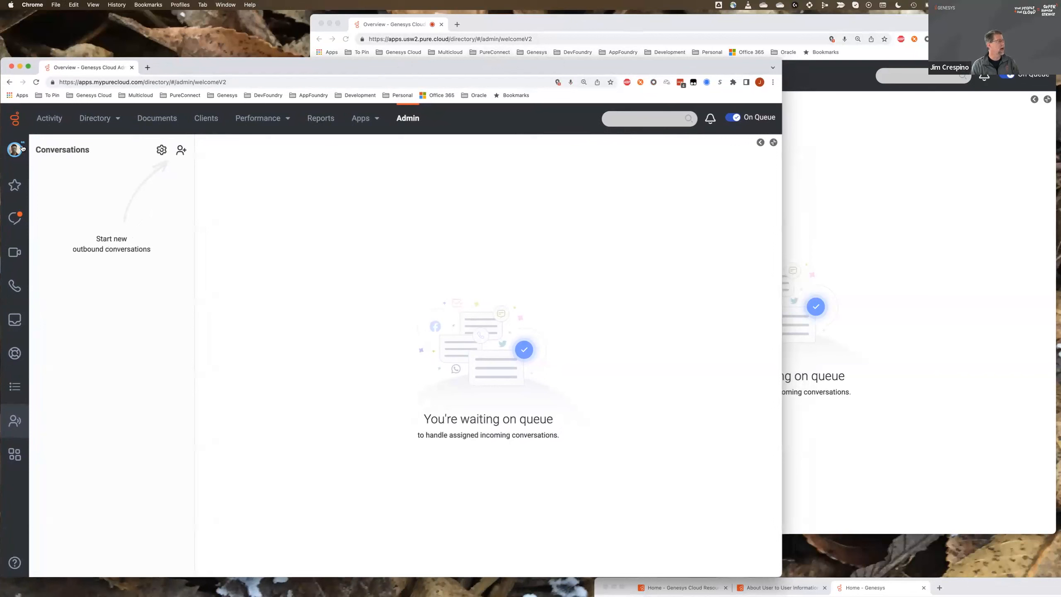
click(773, 82)
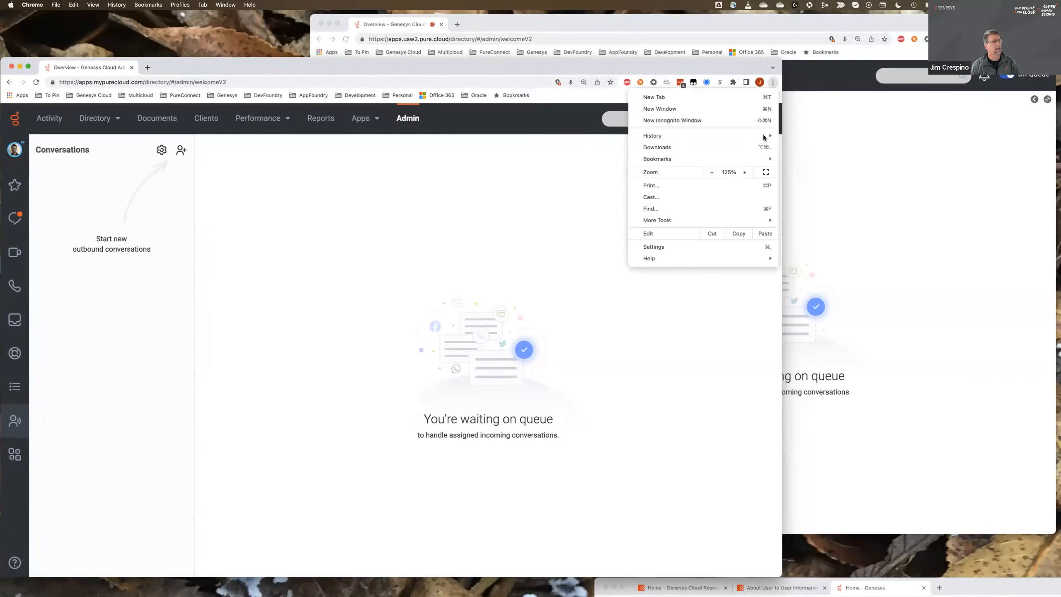
click(744, 172)
click(459, 205)
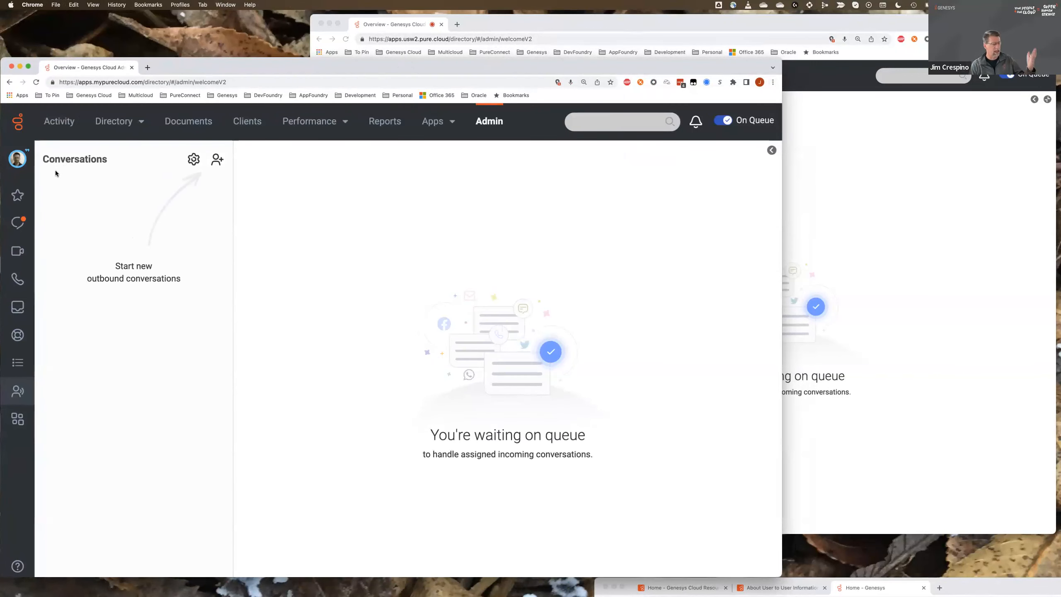
- Increase the browser zoom of the apps.usw2.pure.cloud window by one level
click(882, 160)
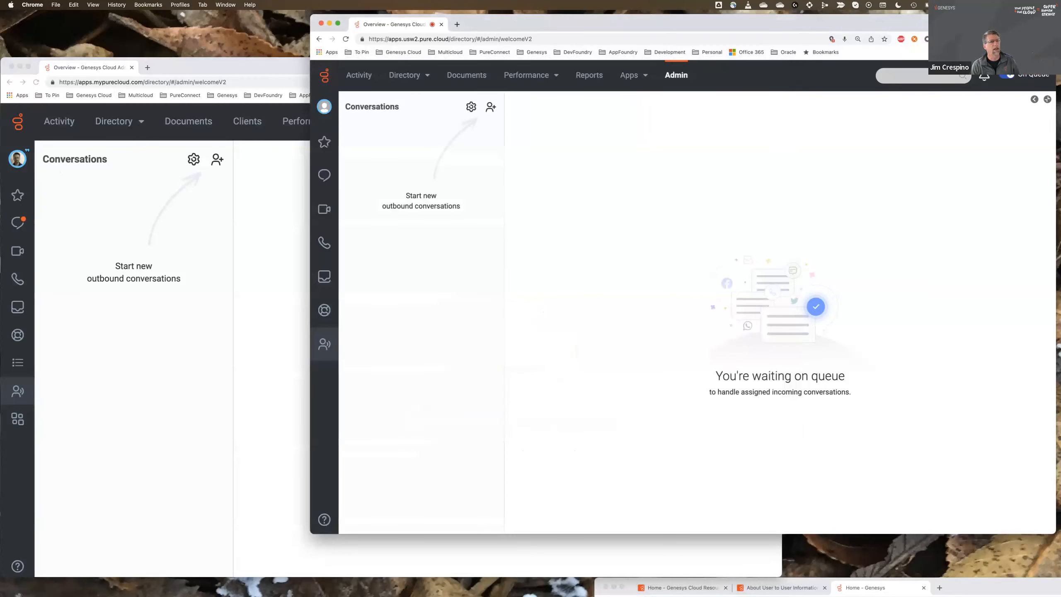
click(927, 39)
click(1019, 129)
- Return to the apps.mypurecloud.com window, answer the incoming DevCast - BPO Queue call and mute the microphone
click(270, 209)
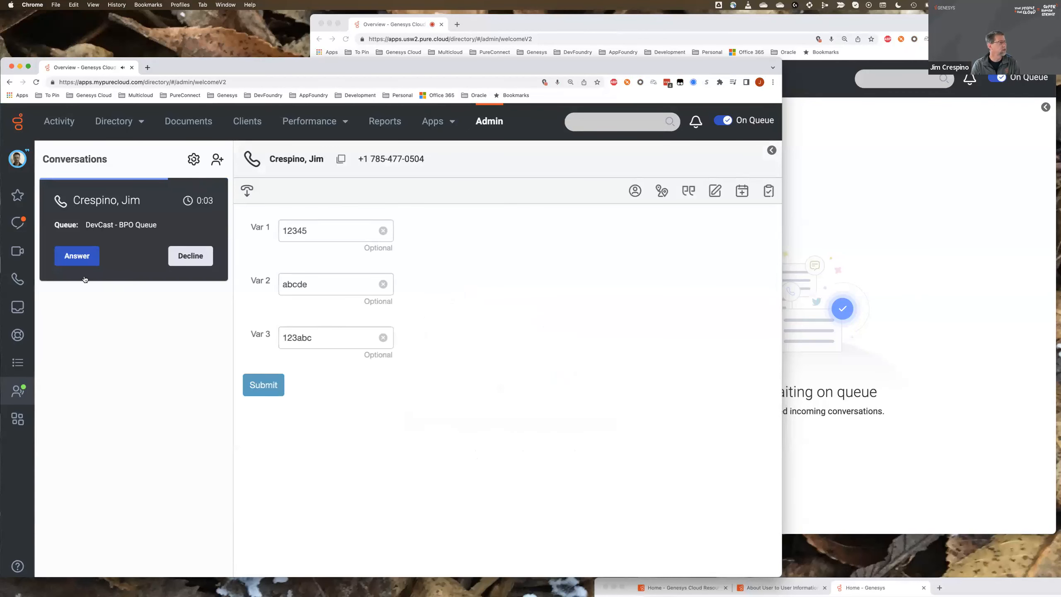
click(74, 255)
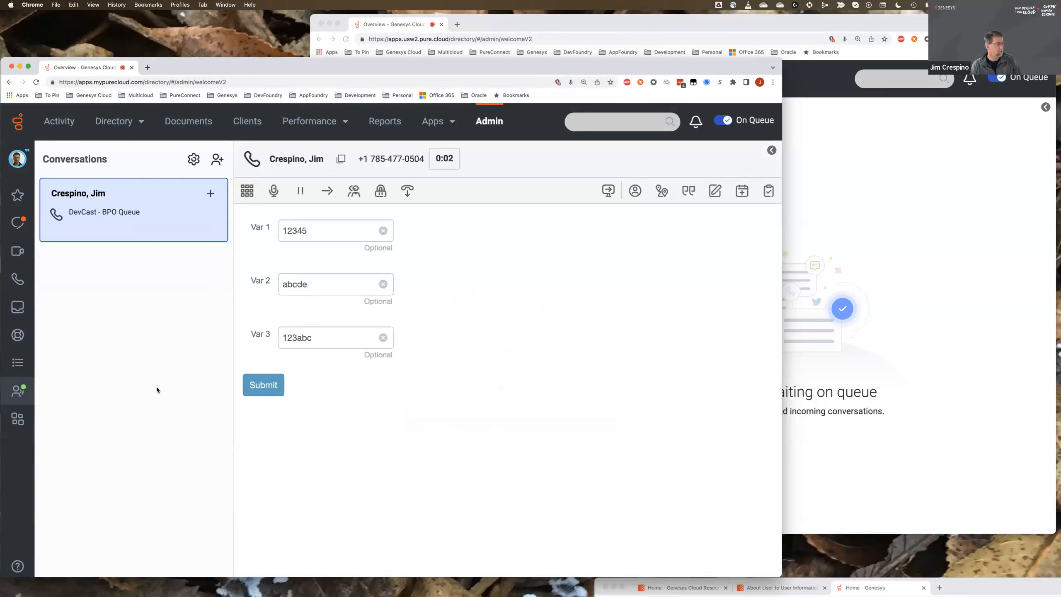
click(273, 191)
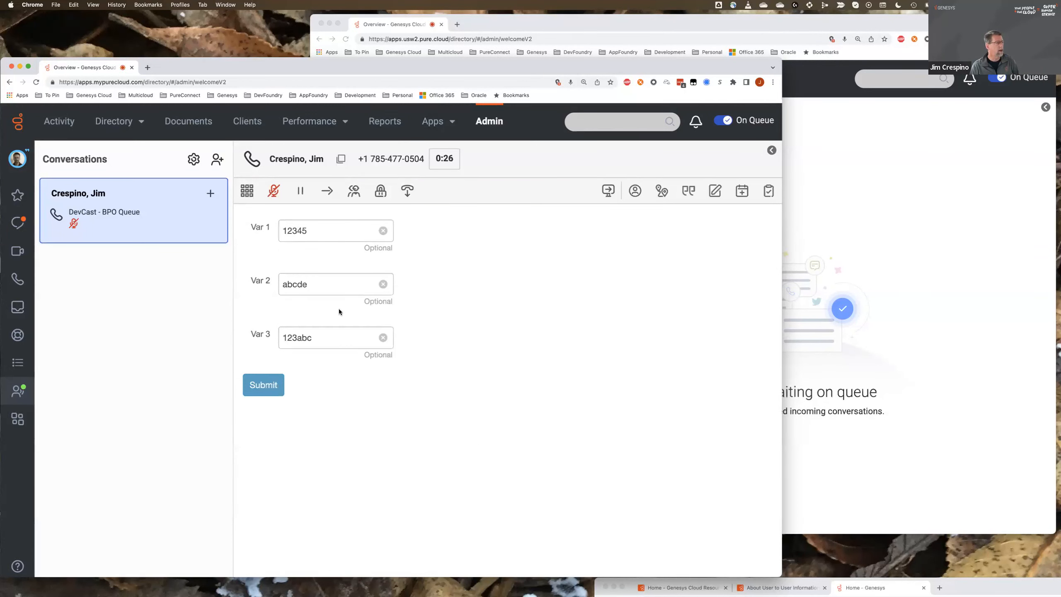
- Append a first name to Var 1, "Test" to Var 2 and "Hello" to Var 3, and submit the call script
click(318, 232)
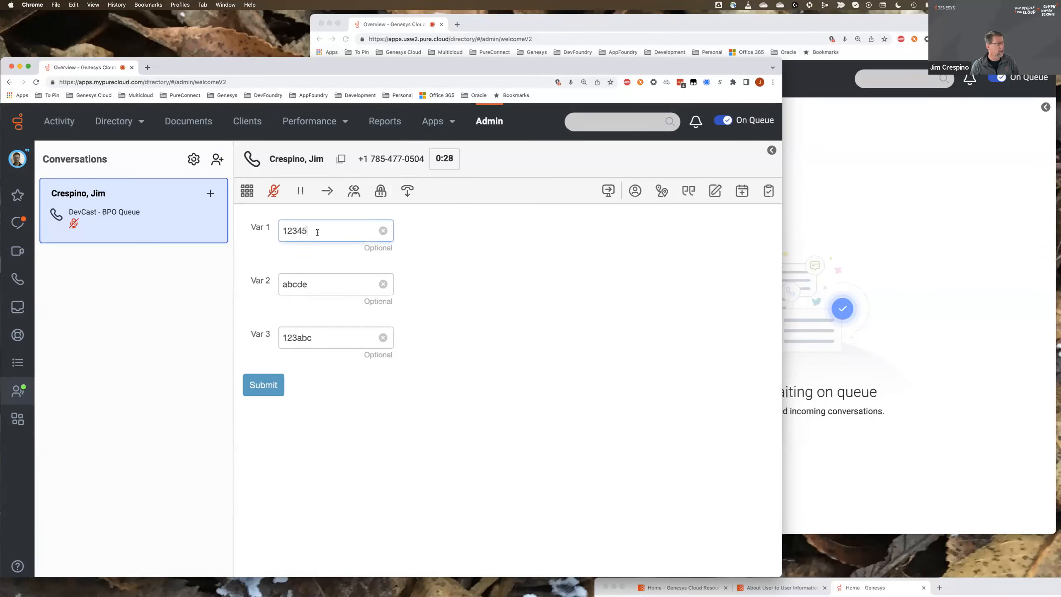
text(Jim)
key(Tab)
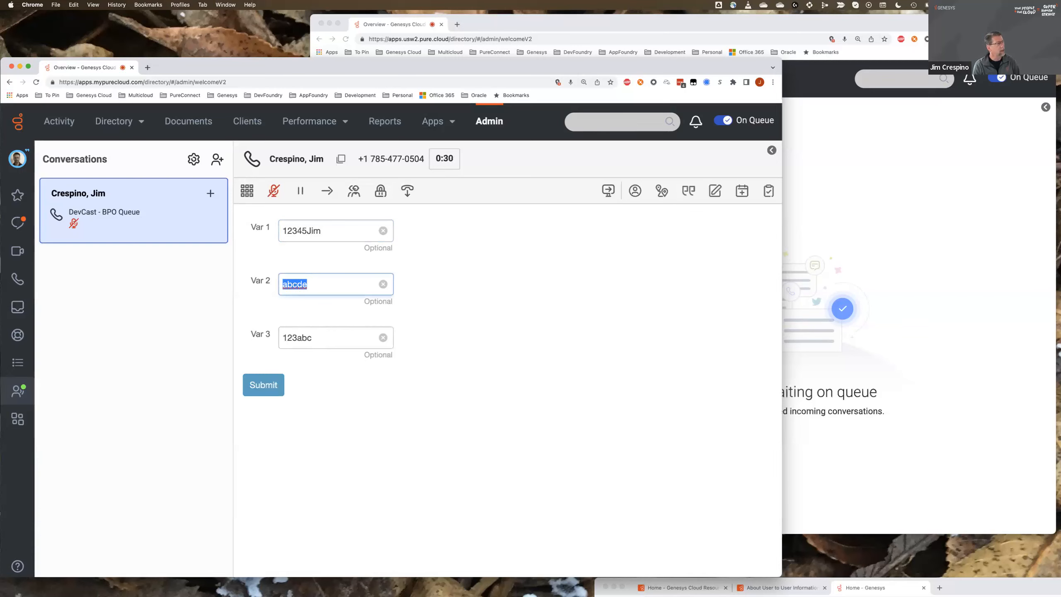
key(Right)
text(Test)
key(Tab)
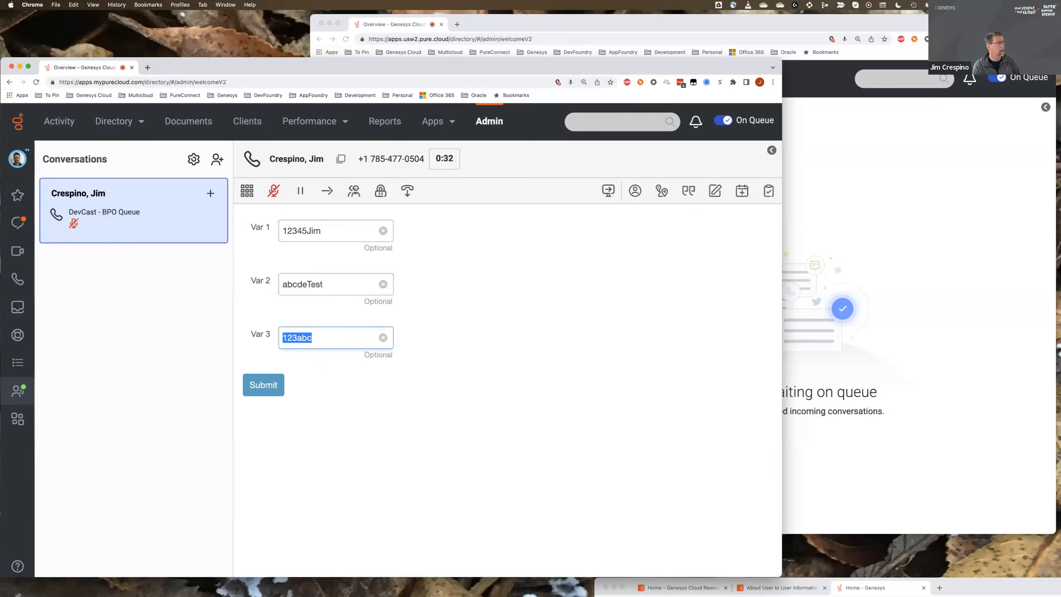
key(Right)
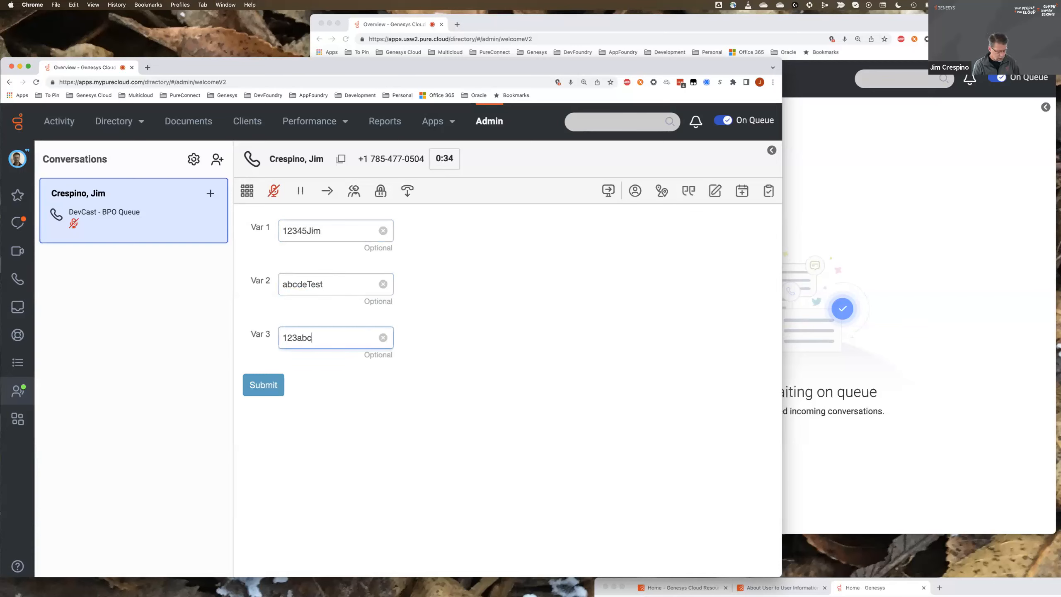
text(Hello)
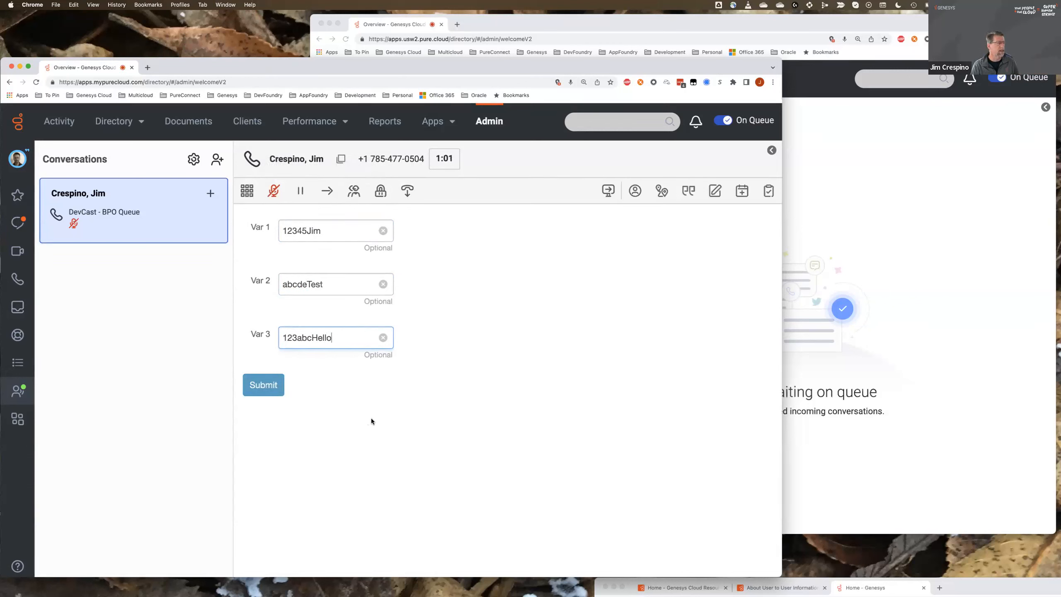
click(266, 386)
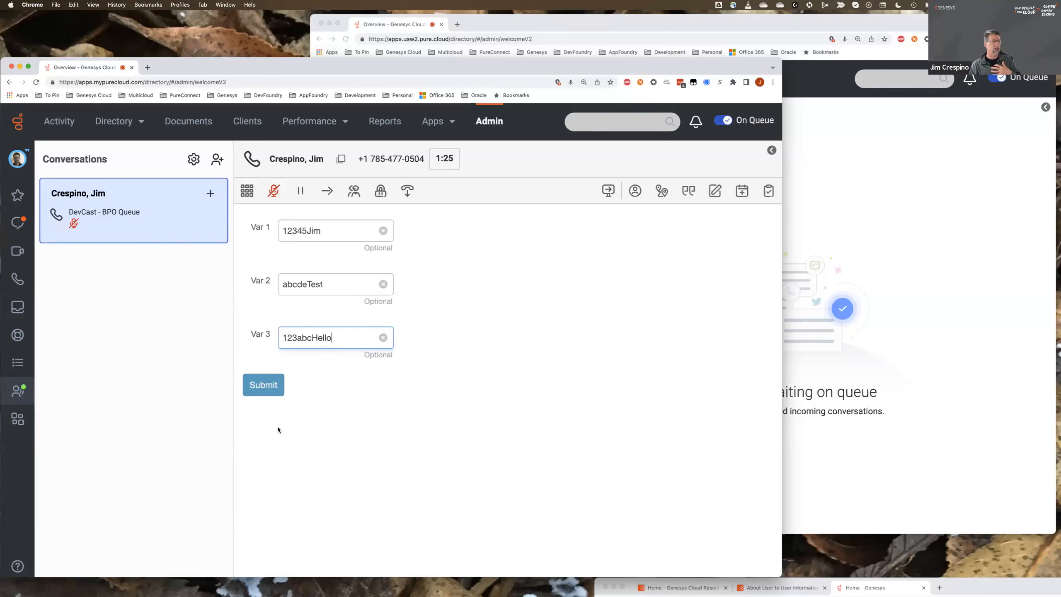
click(260, 386)
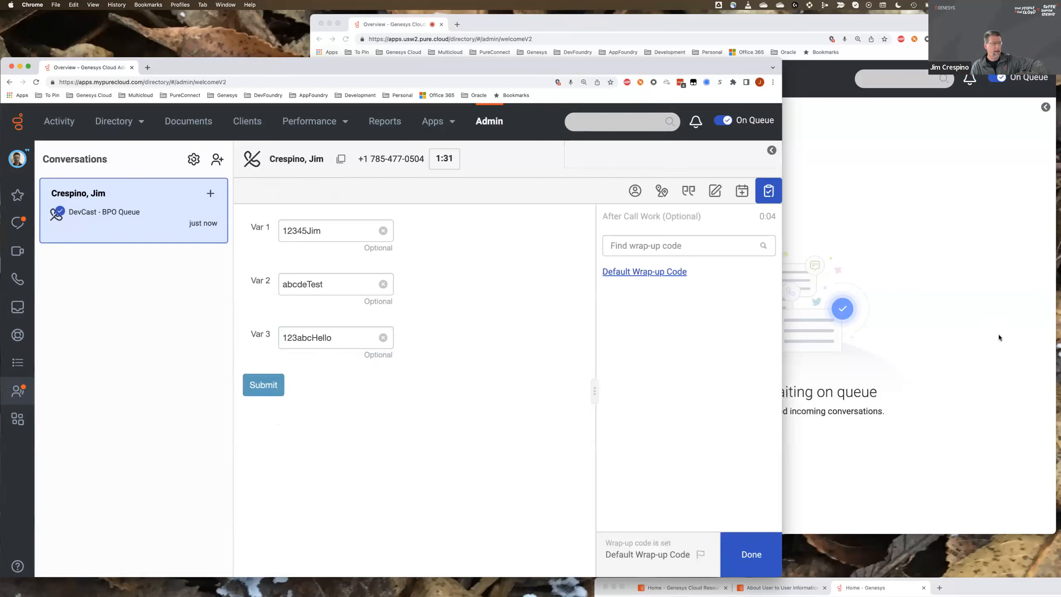
- Switch to the apps.usw2.pure.cloud window, answer the call in the "BPO Calls from Genesys4" queue and mute the microphone
click(1010, 315)
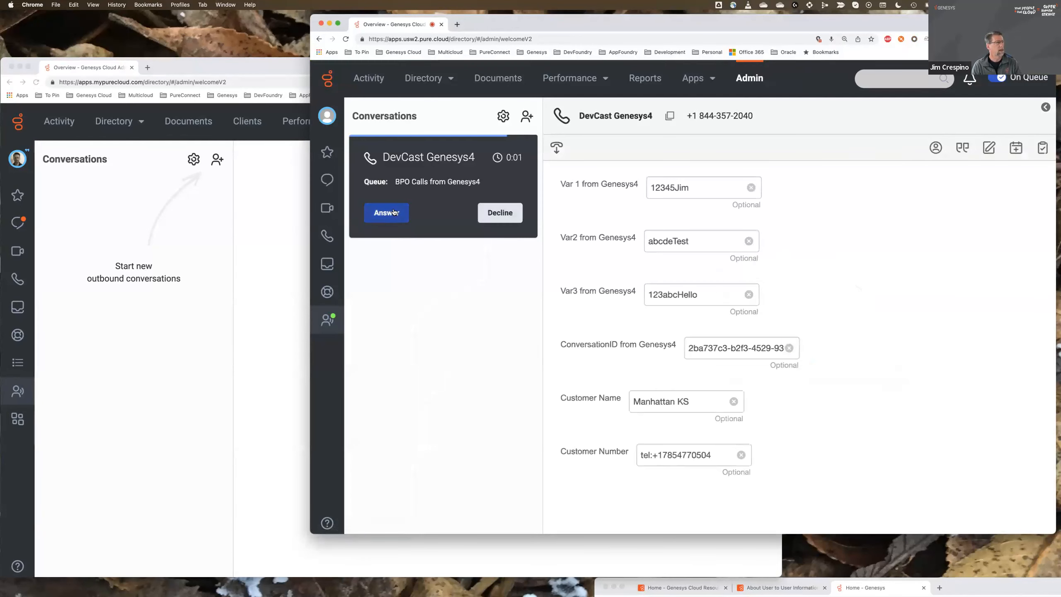
click(393, 212)
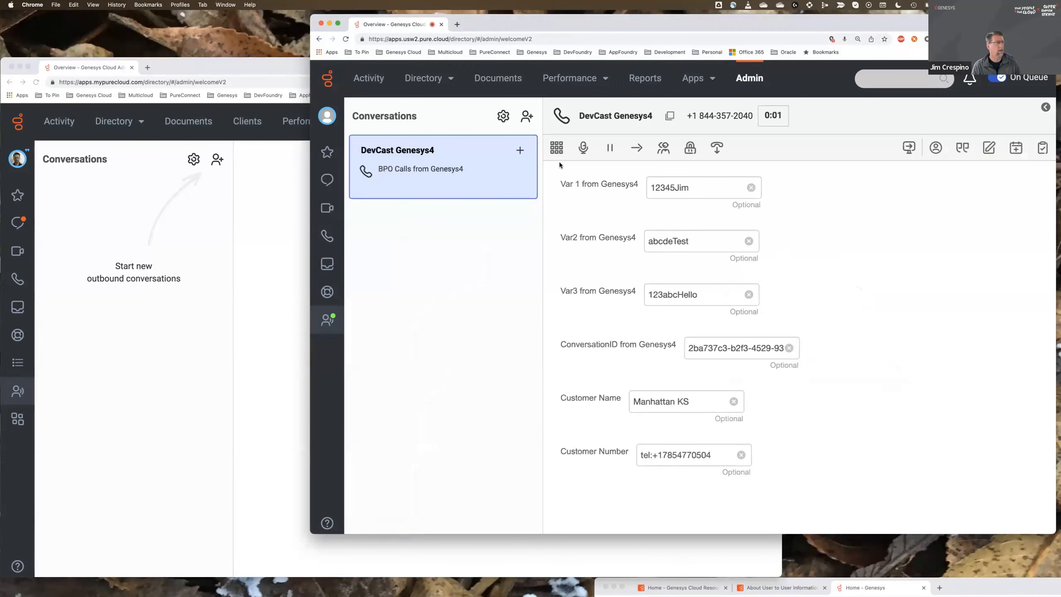
click(583, 147)
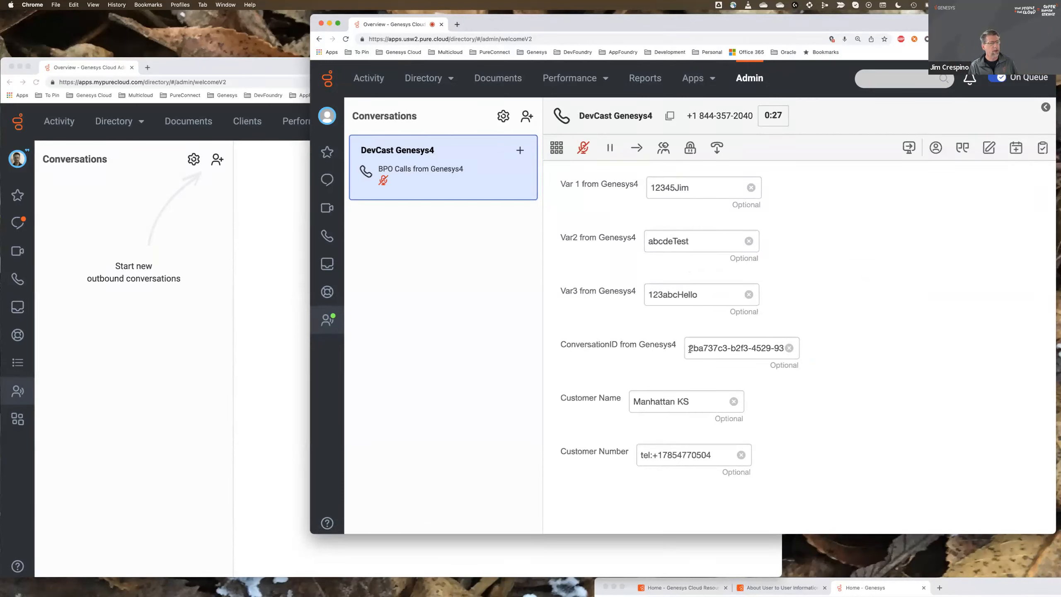
- Examine the Customer Name and Customer Number values passed into the receiving agent's script
click(645, 424)
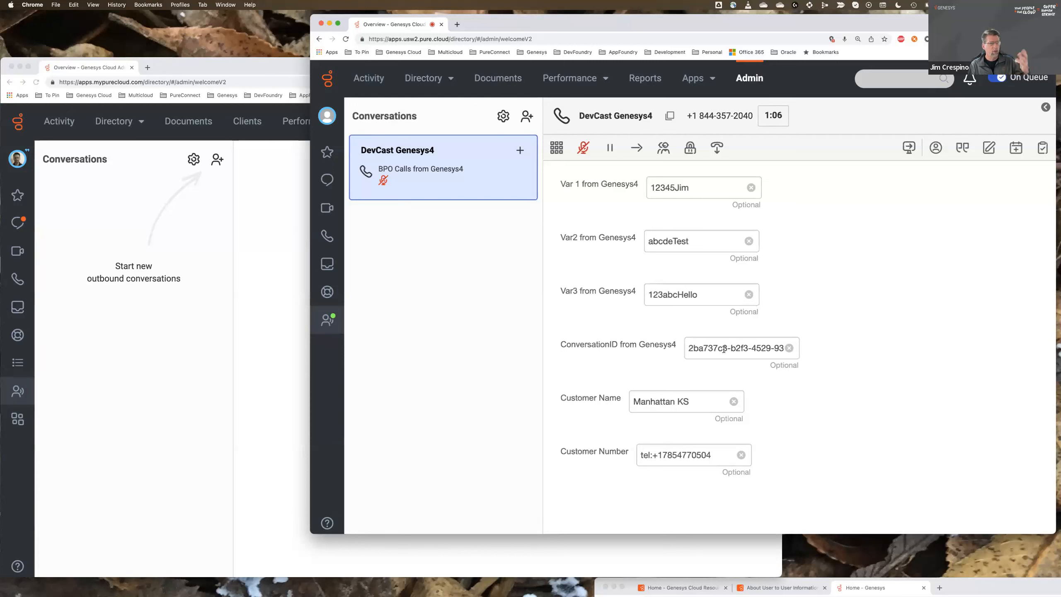
drag(697, 401, 645, 413)
drag(711, 454, 652, 440)
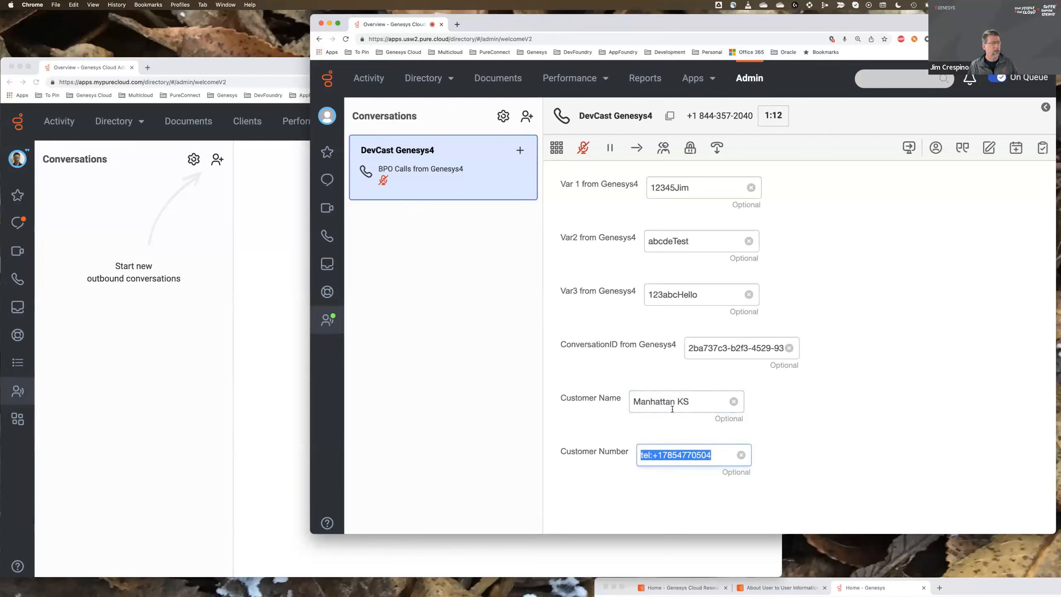
click(689, 401)
drag(689, 401, 629, 403)
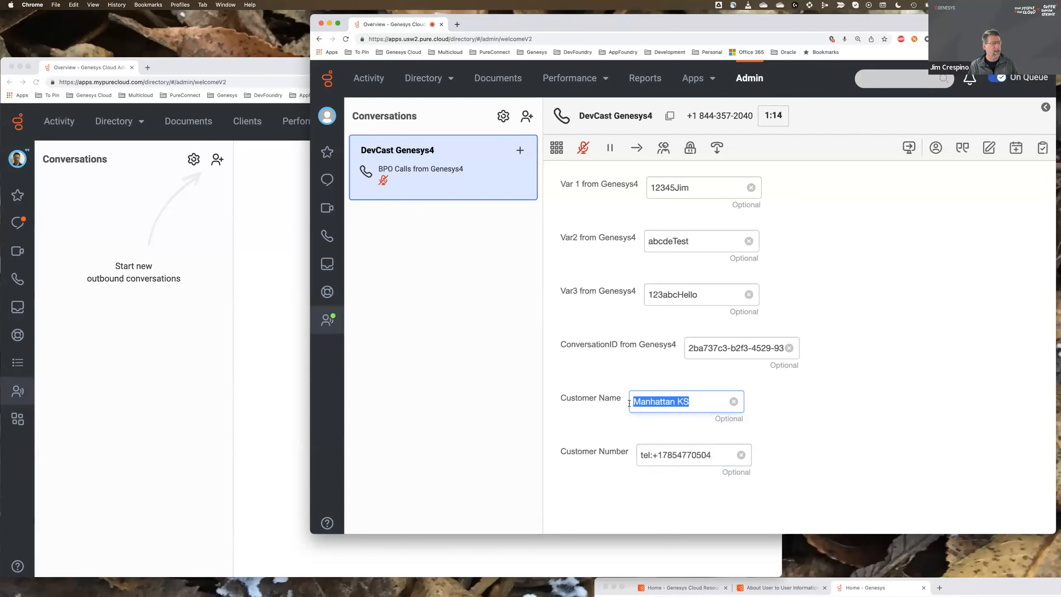
click(692, 402)
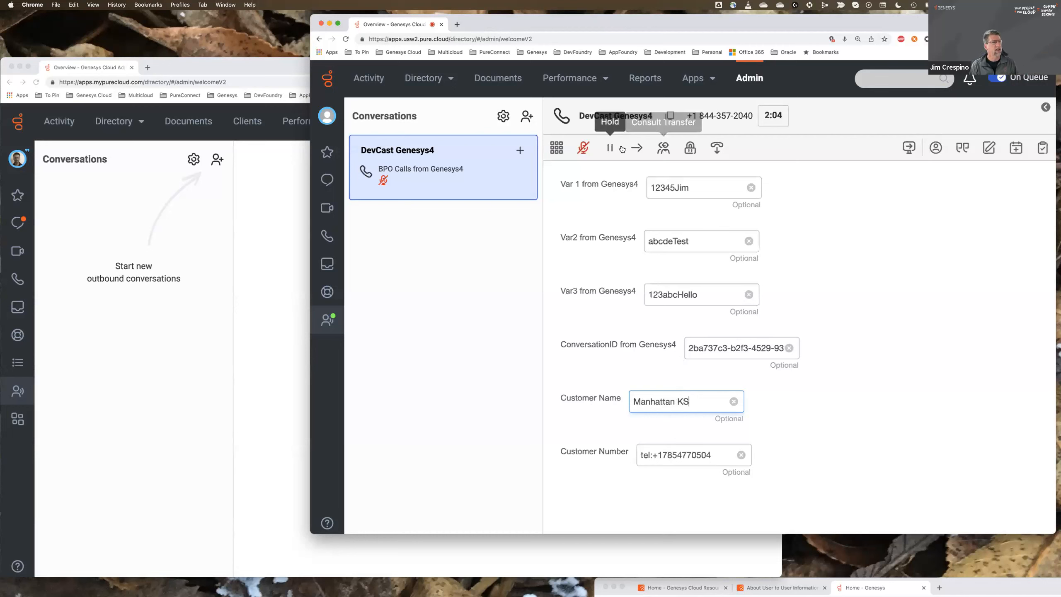
- Transfer the call directly to an external phone number and finish the after-call work with the Default Wrap-up Code
click(634, 150)
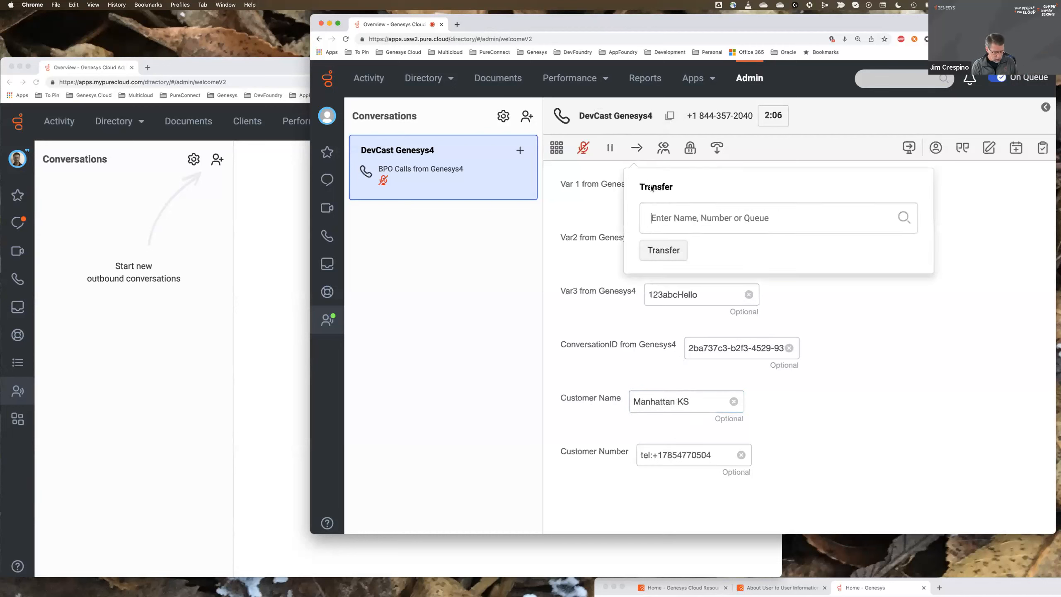
text(+1)
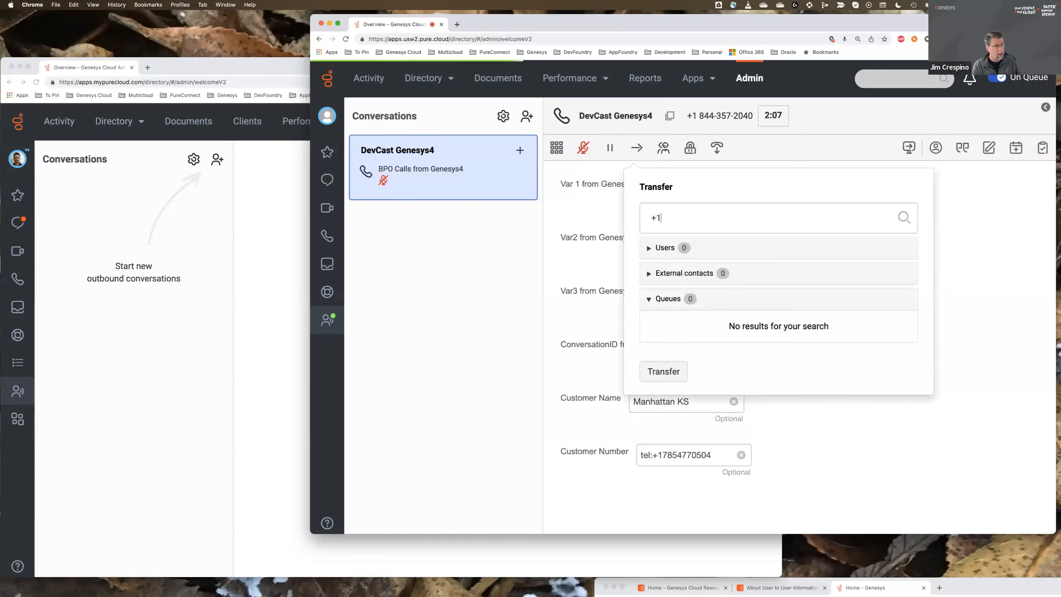
text(5553334444)
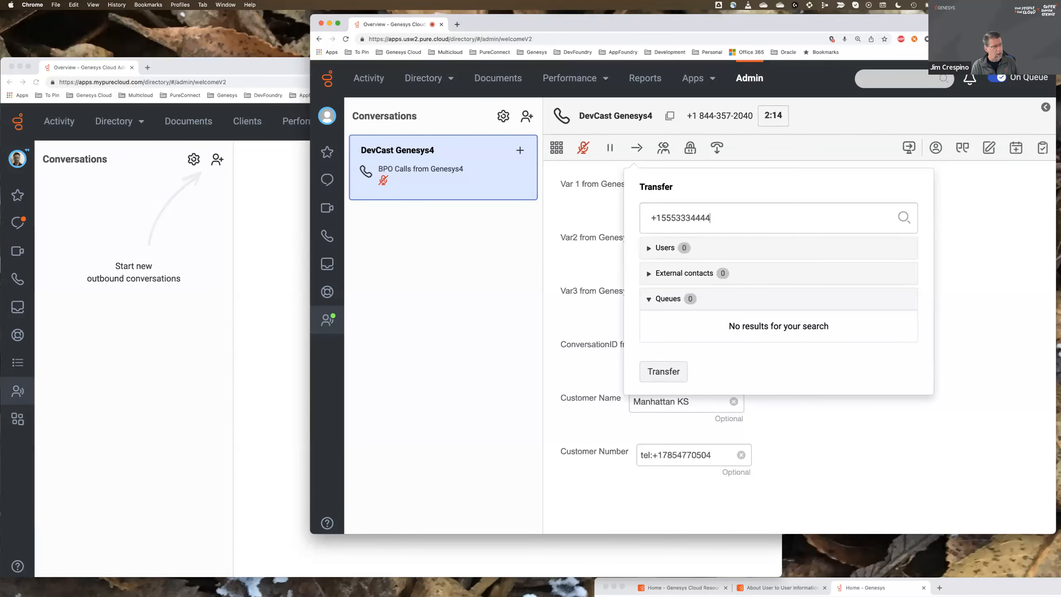
key(Return)
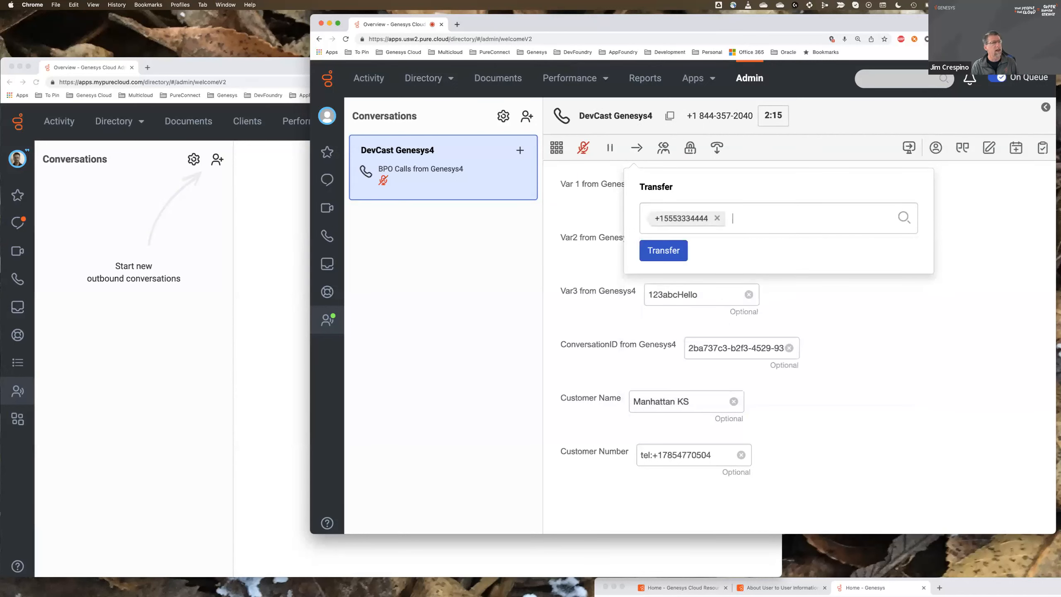
click(658, 251)
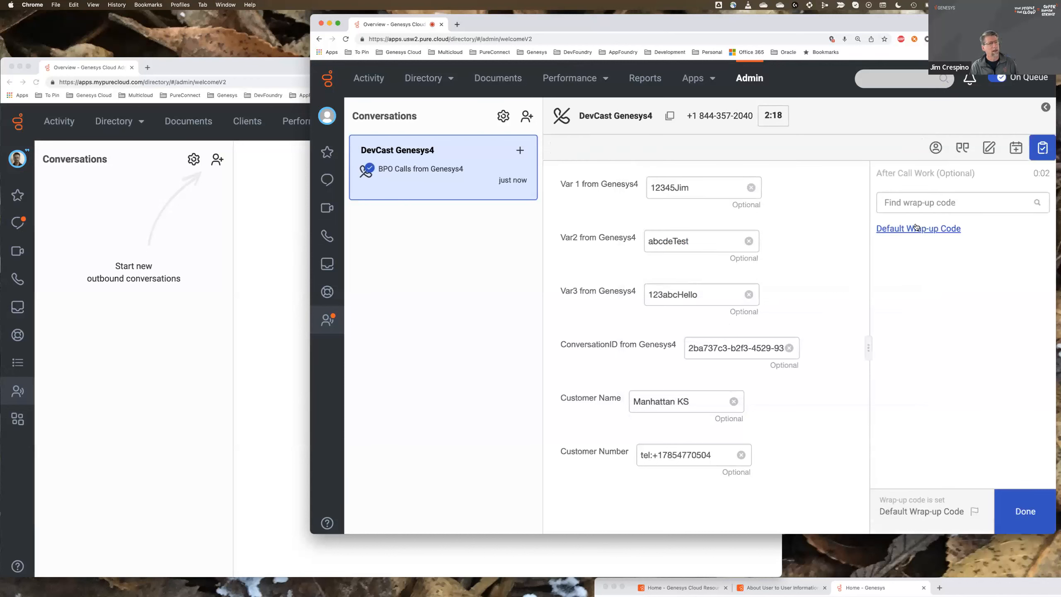
click(1025, 511)
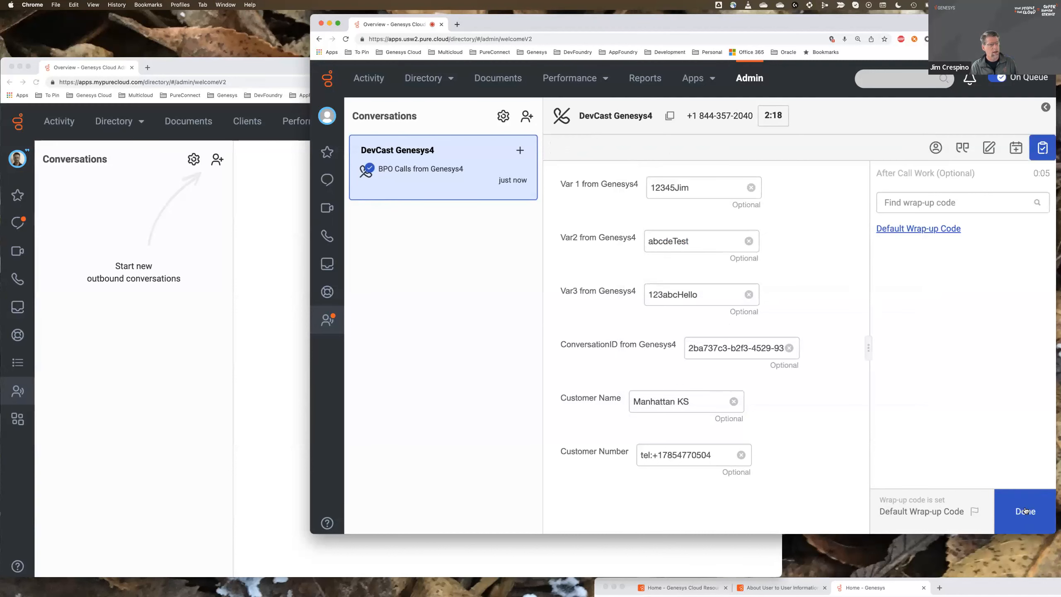
- Switch back to the apps.mypurecloud.com window and open the Contact Center scripts list in Admin
click(171, 368)
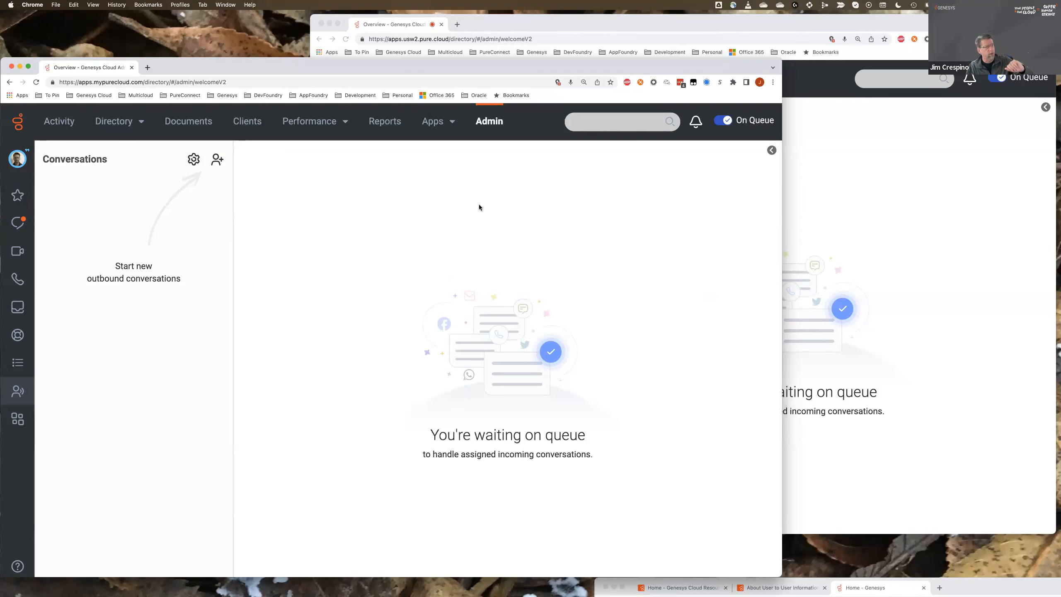
click(483, 125)
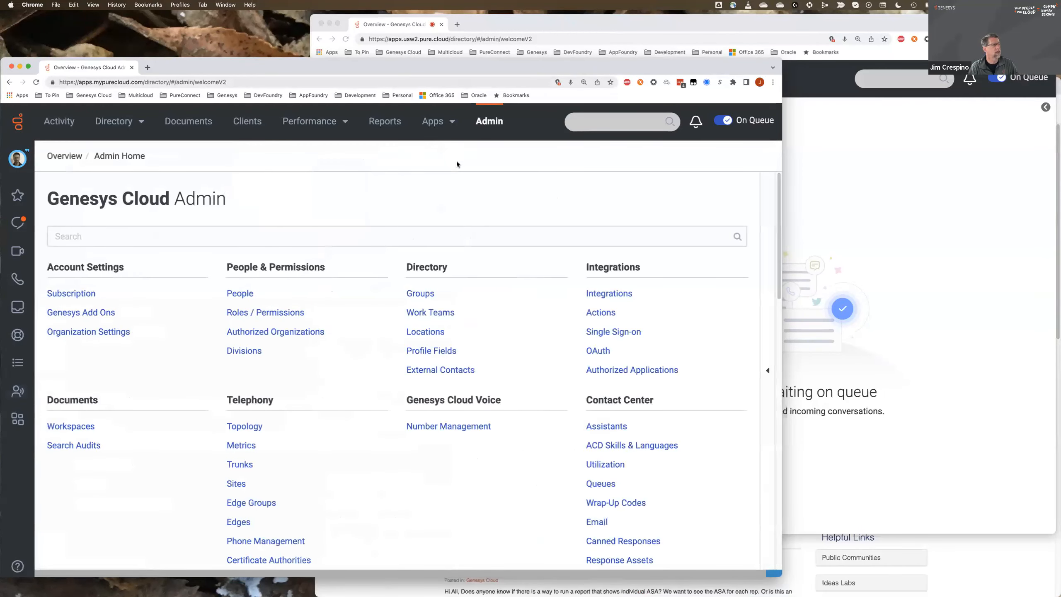
scroll(585, 338, down, 1)
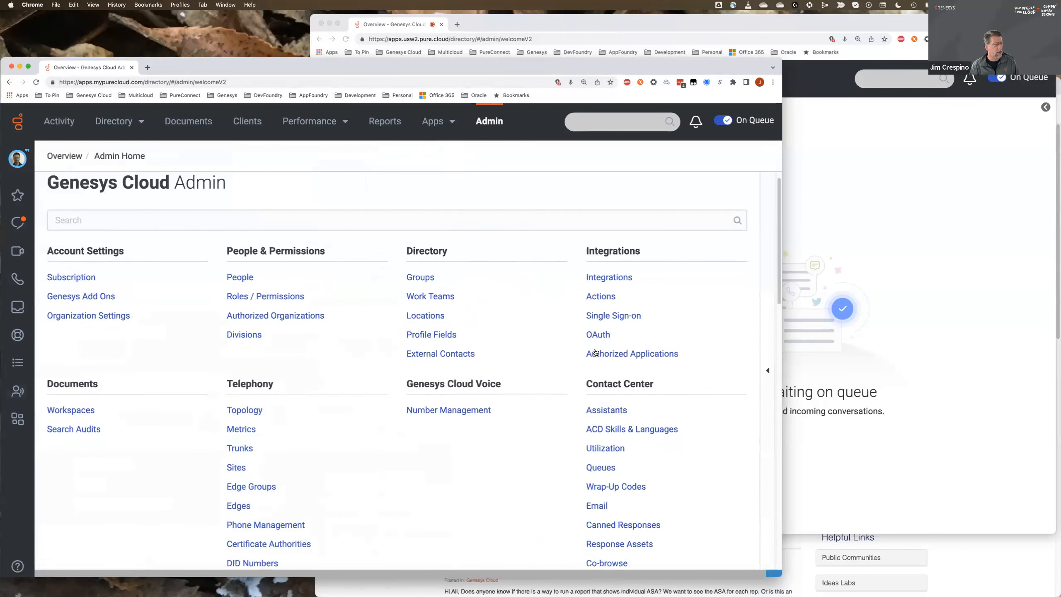
scroll(595, 352, down, 5)
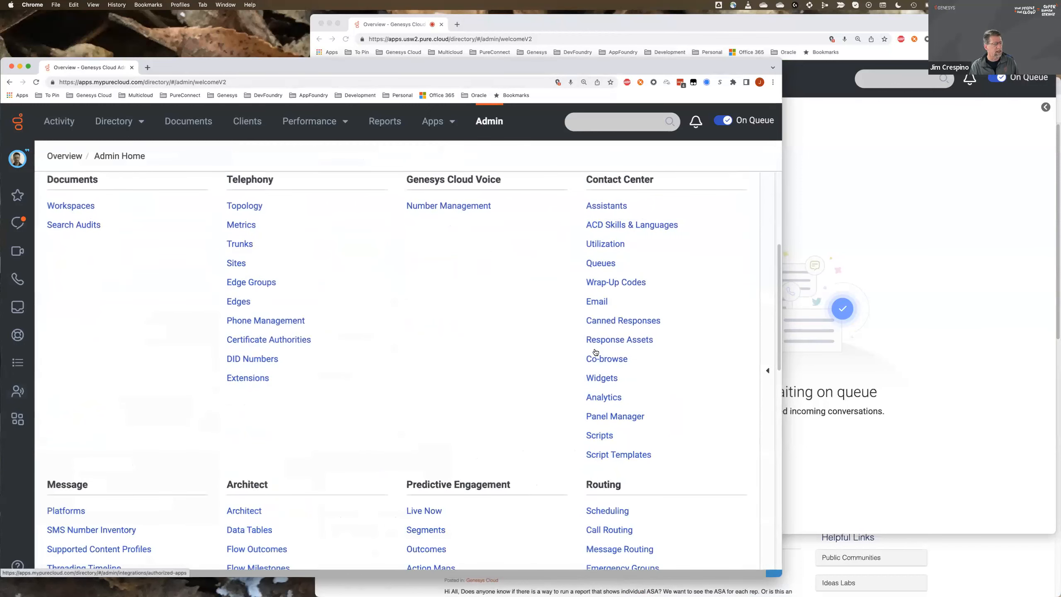
click(598, 436)
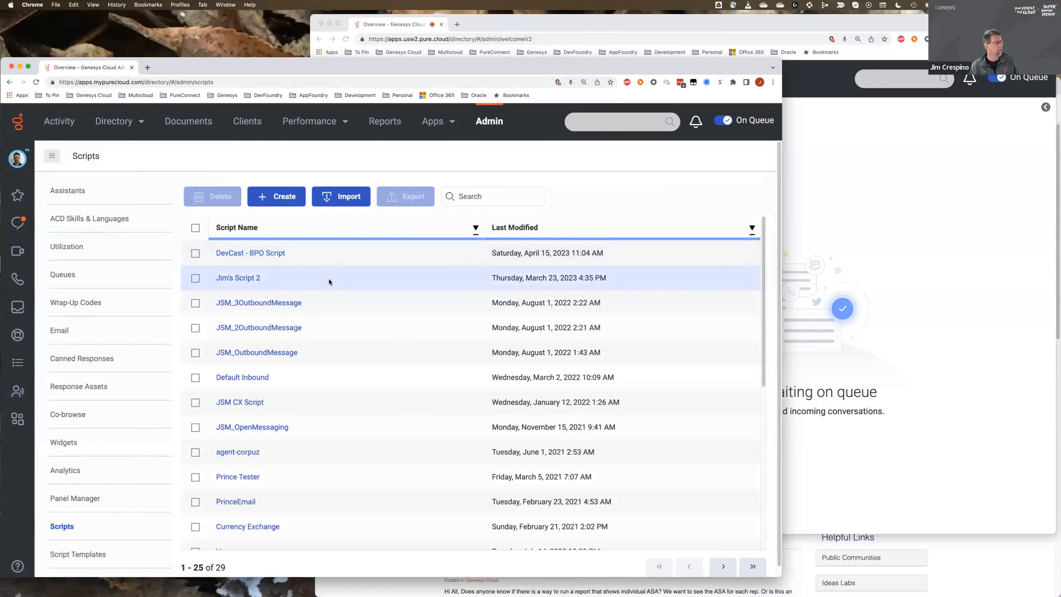
- Open the DevCast - BPO Script and examine its custom variables
click(277, 254)
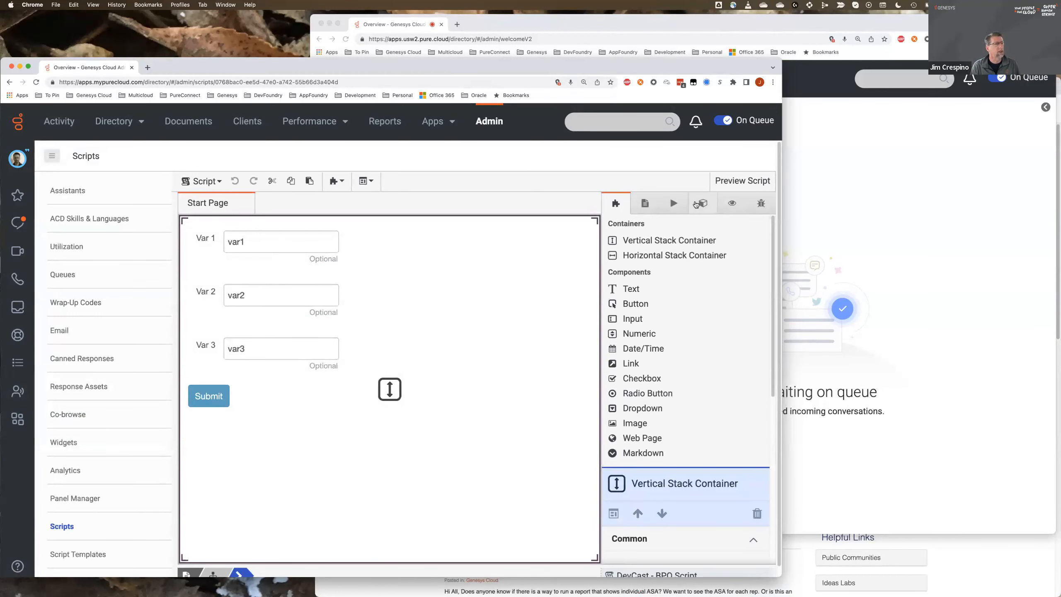
click(692, 204)
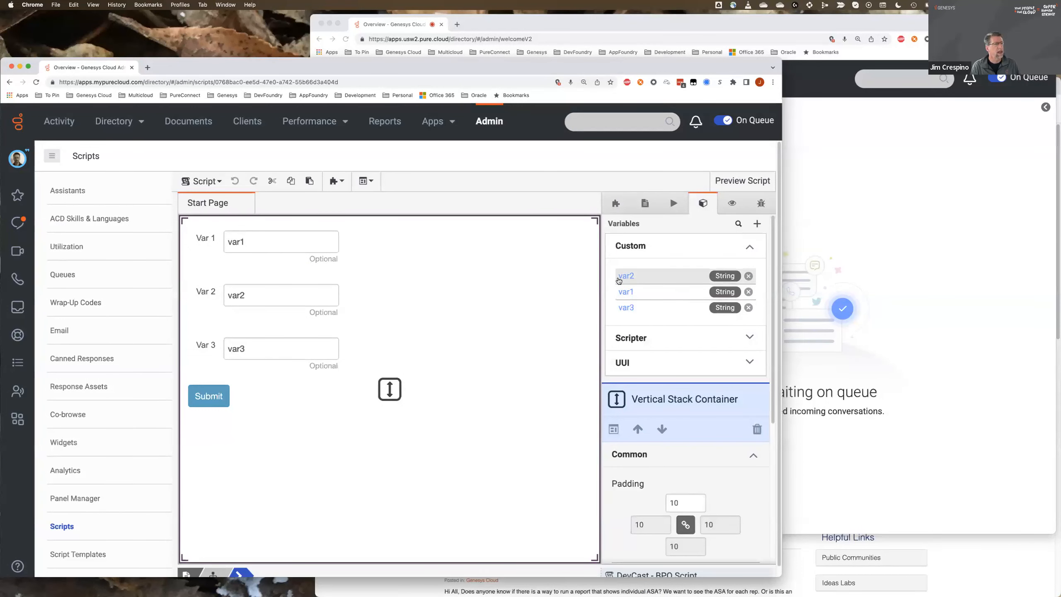
drag(621, 275, 396, 334)
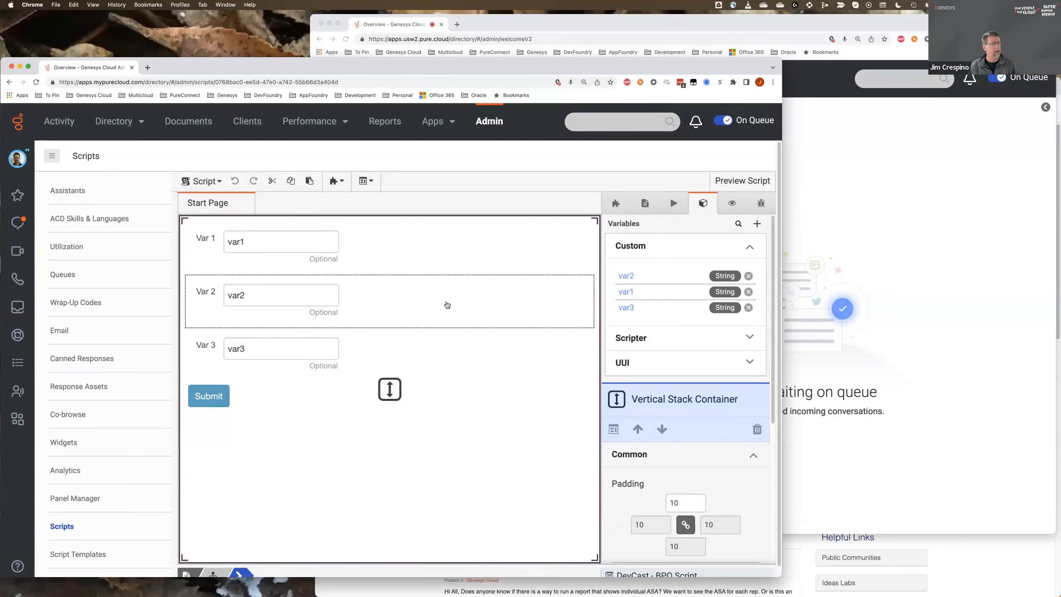
- Examine the script's UUIData variable and the UUI feature setting in the Script Properties
click(751, 363)
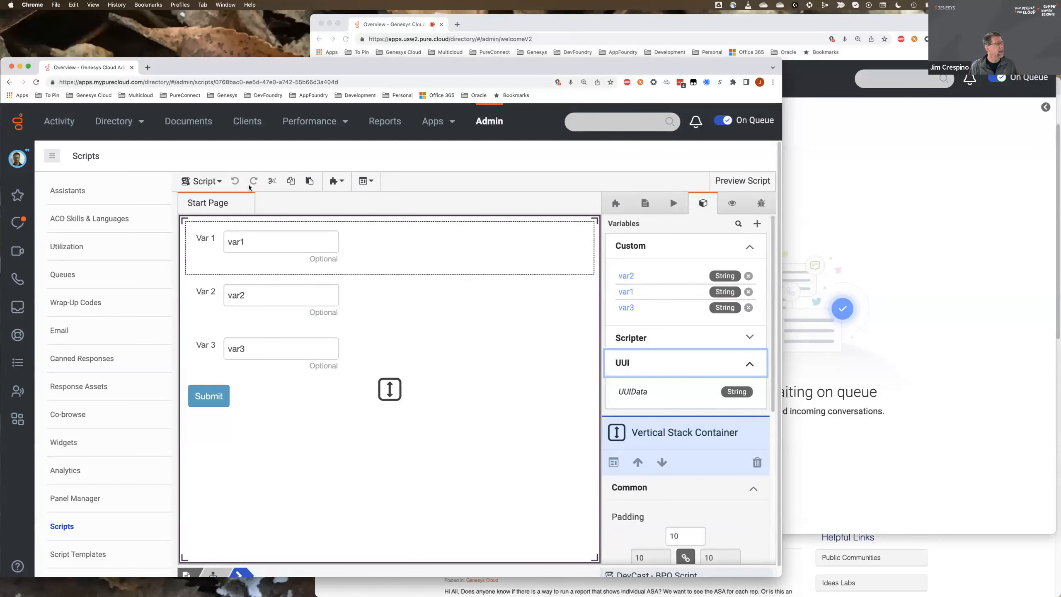
click(220, 183)
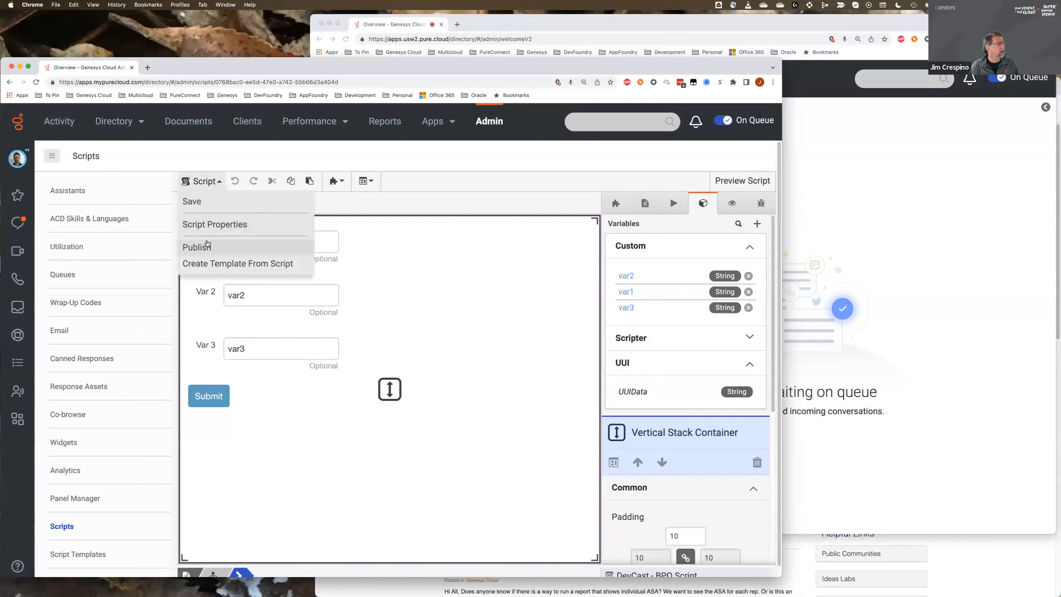
click(202, 221)
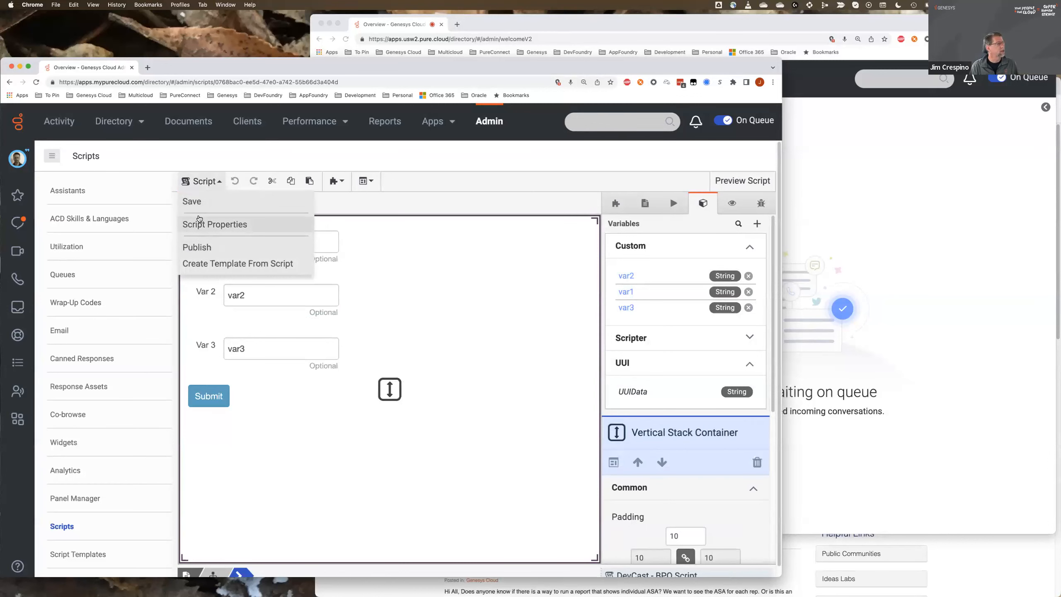
scroll(685, 421, down, 1)
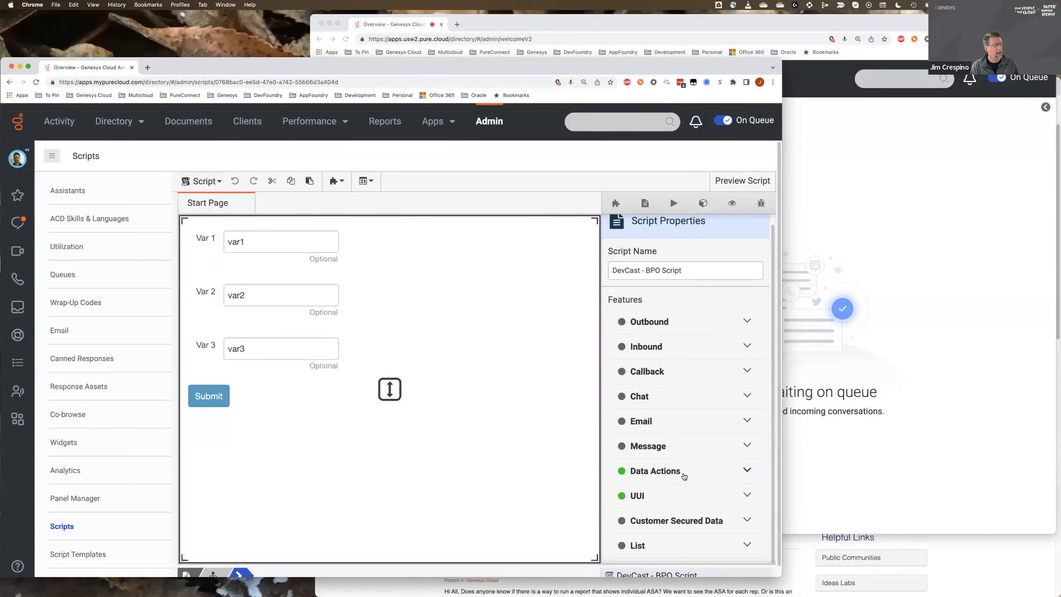
click(748, 495)
scroll(710, 502, down, 1)
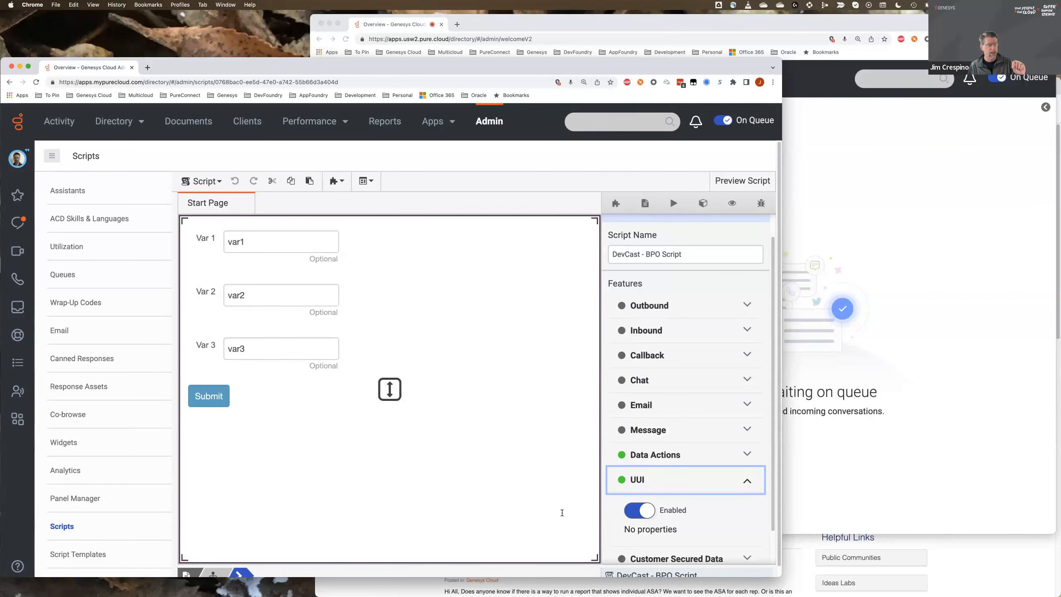
click(744, 484)
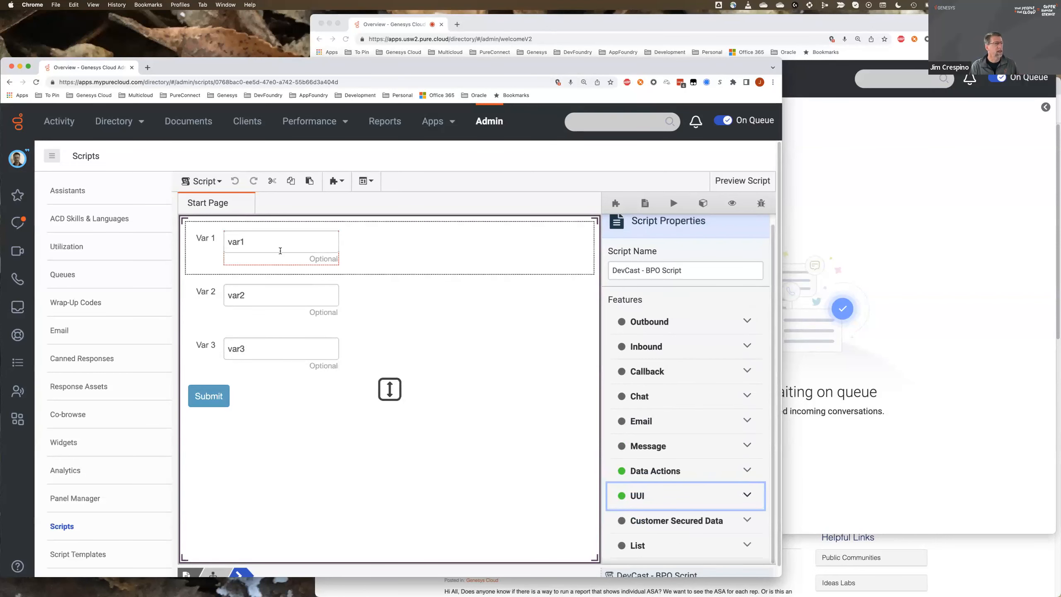
- Inspect the Var 1 input and the Submit button, and open the Transfer to BPO with UUI custom action
click(280, 251)
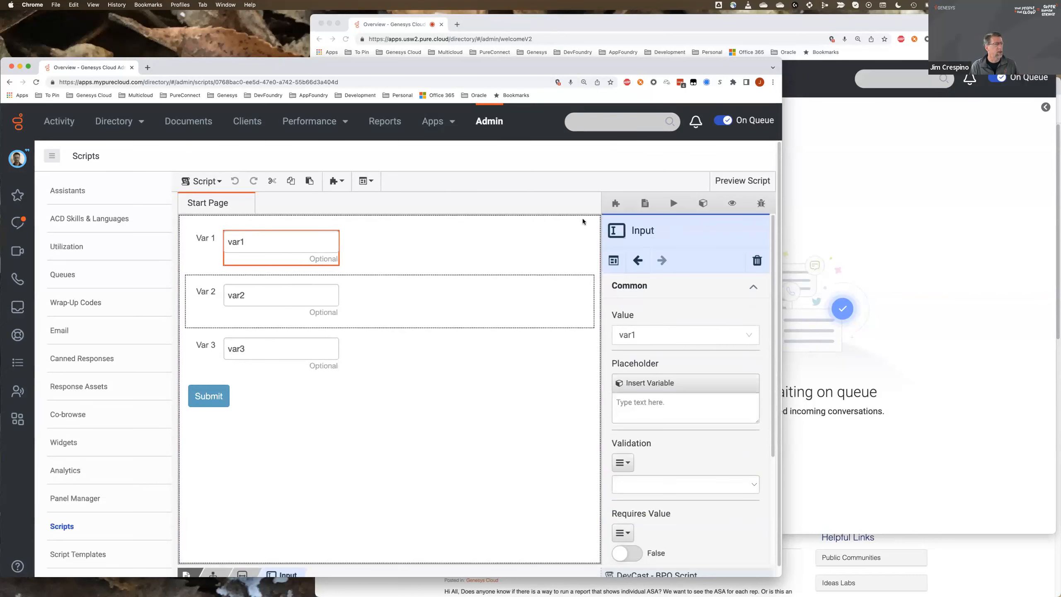
click(211, 399)
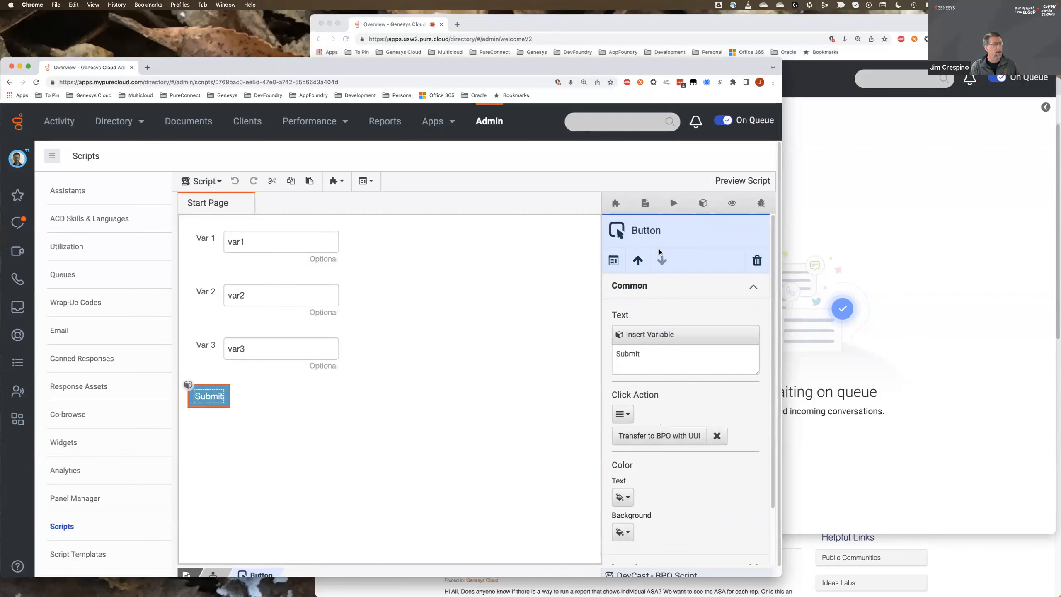
click(672, 203)
click(665, 275)
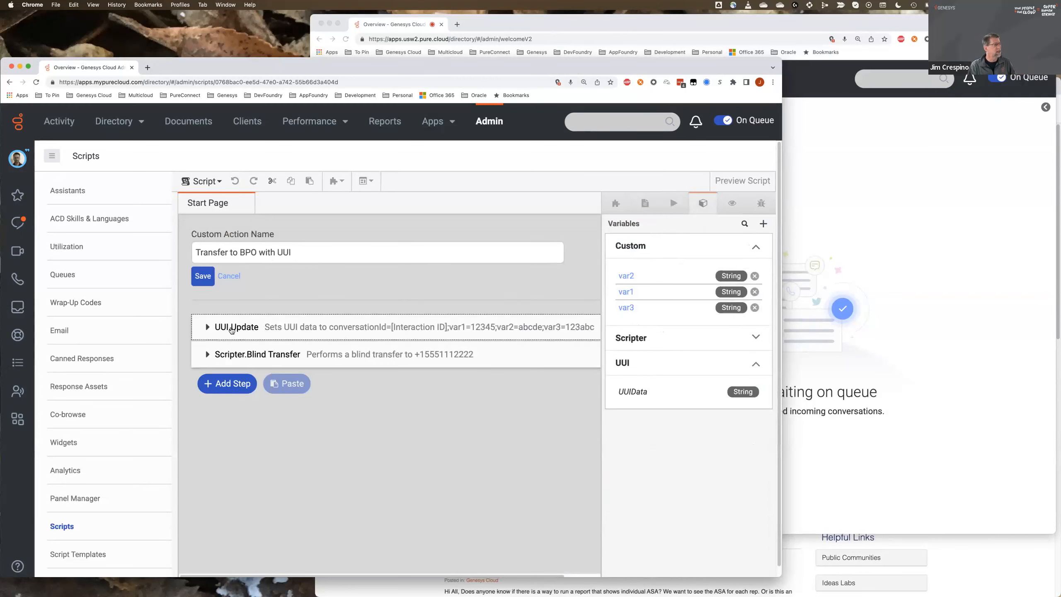
- Expand the UUI.Update step and examine its data string, from the conversationId through the var1, var2 and var3 pairs
click(207, 327)
click(207, 328)
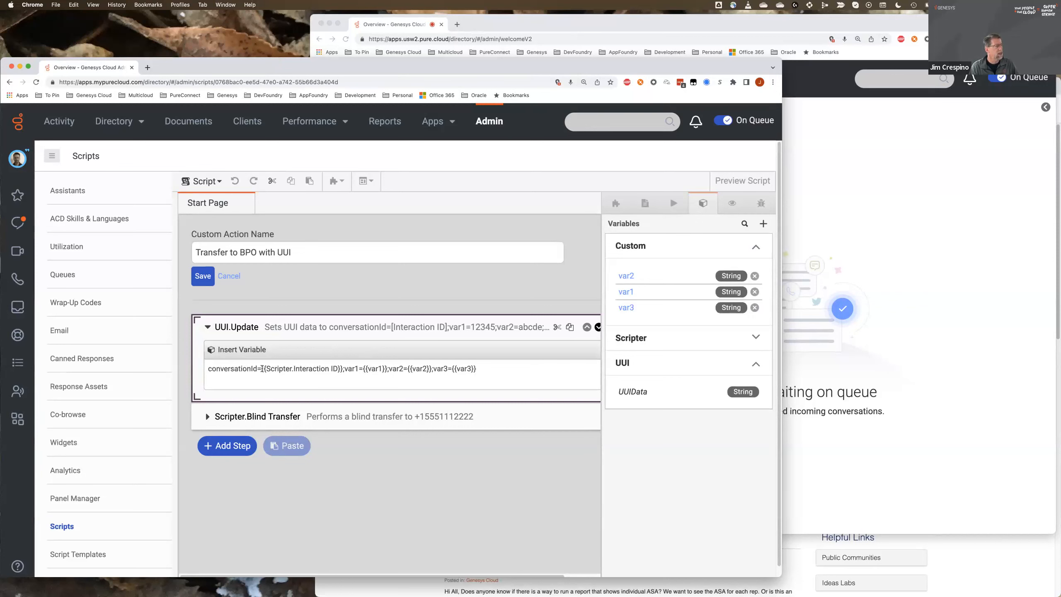
drag(261, 368, 341, 368)
click(347, 377)
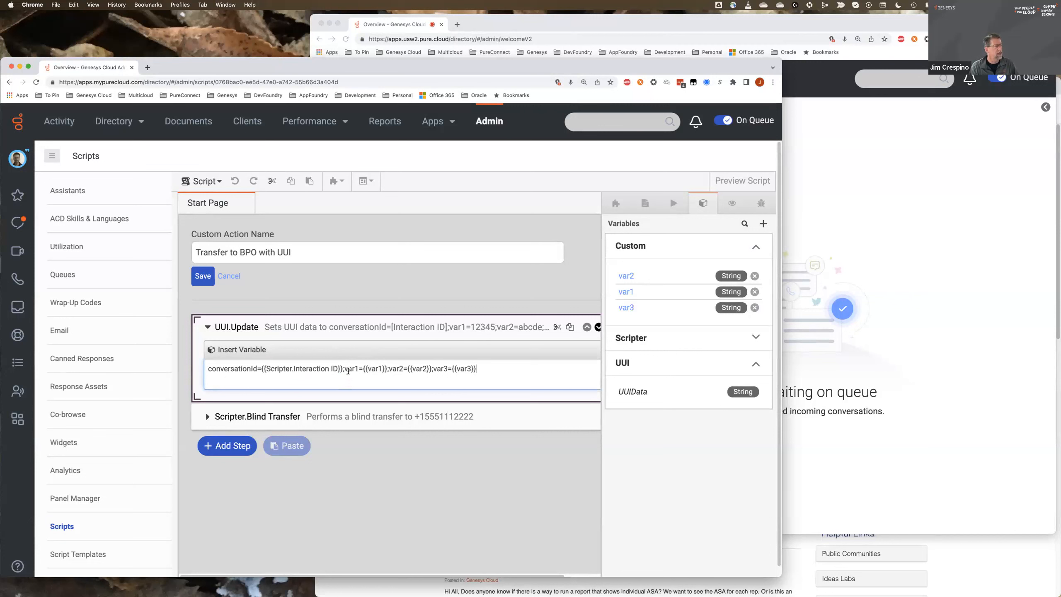
drag(345, 368, 456, 368)
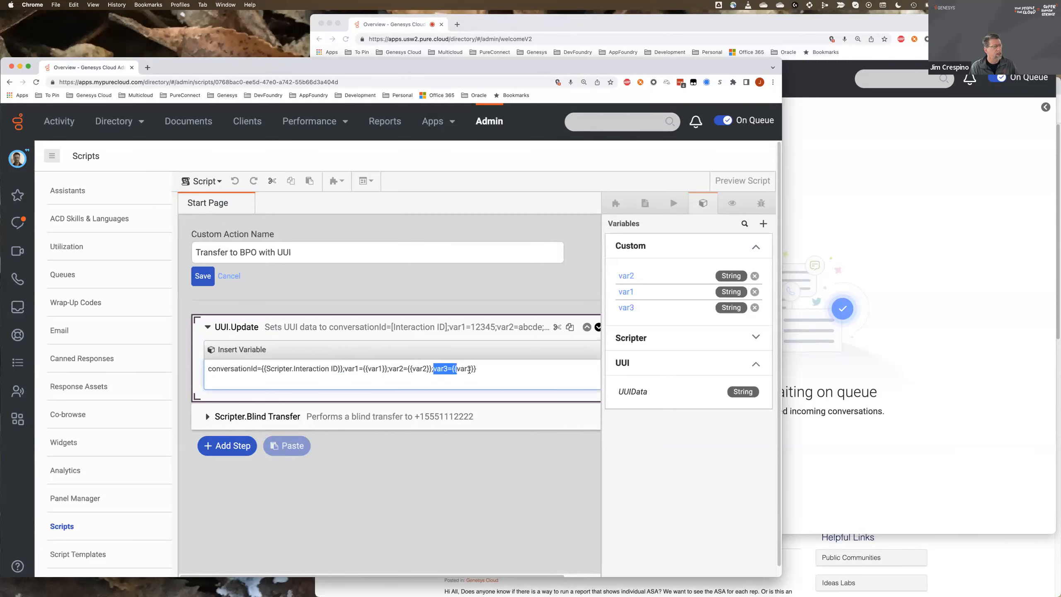
click(454, 371)
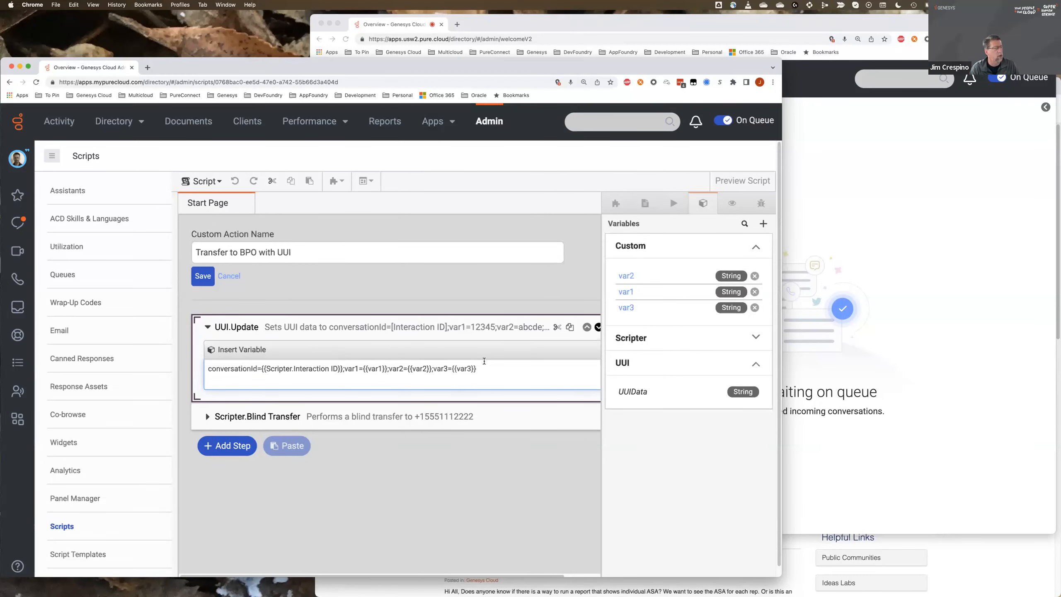
drag(481, 368, 207, 373)
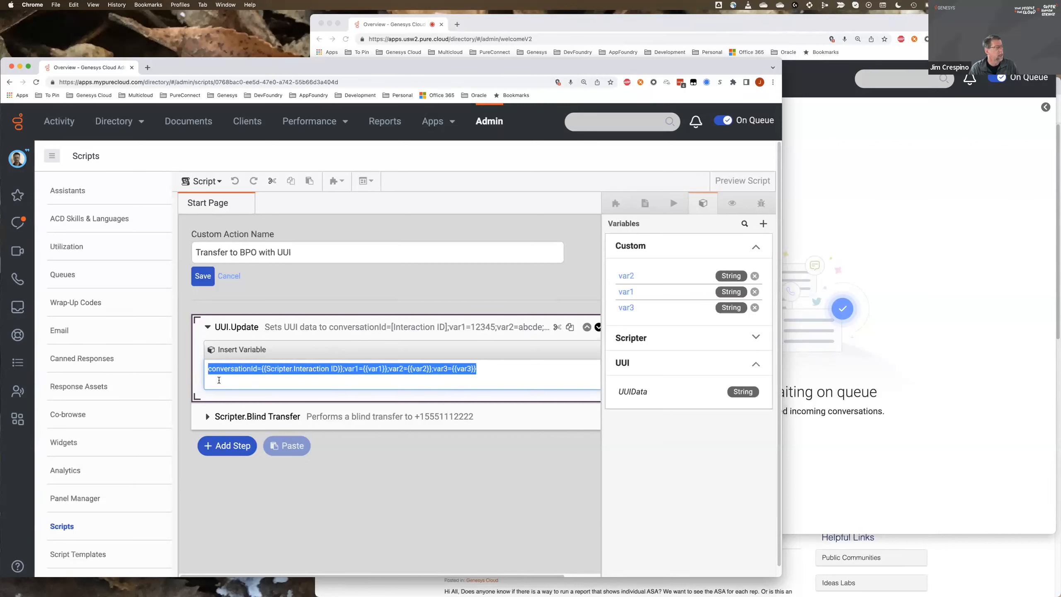
click(218, 380)
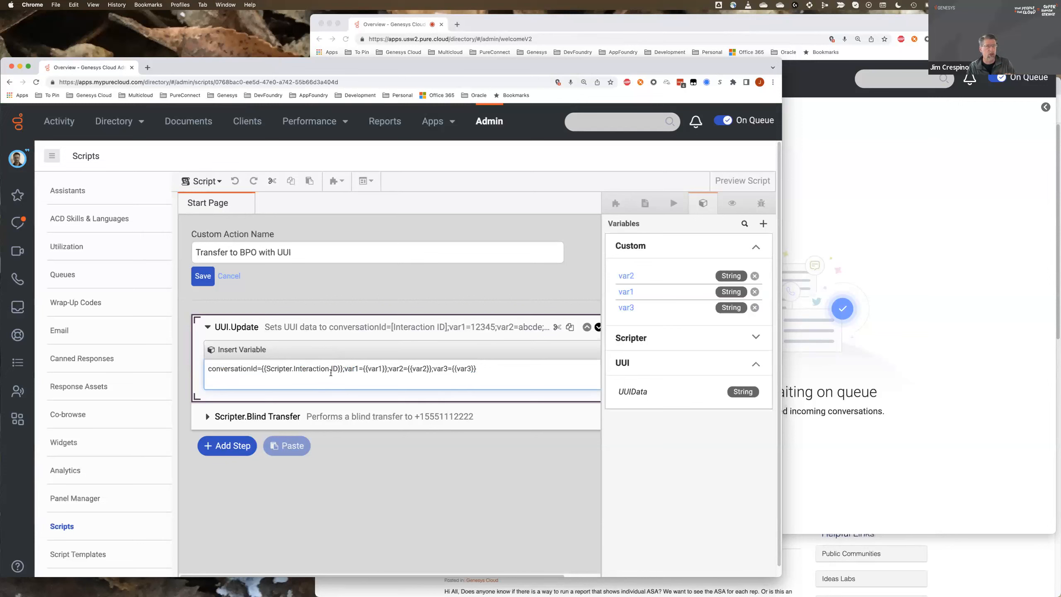
- Examine the address in the Scripter.Blind Transfer step and review the UUI.Update data string again
click(208, 417)
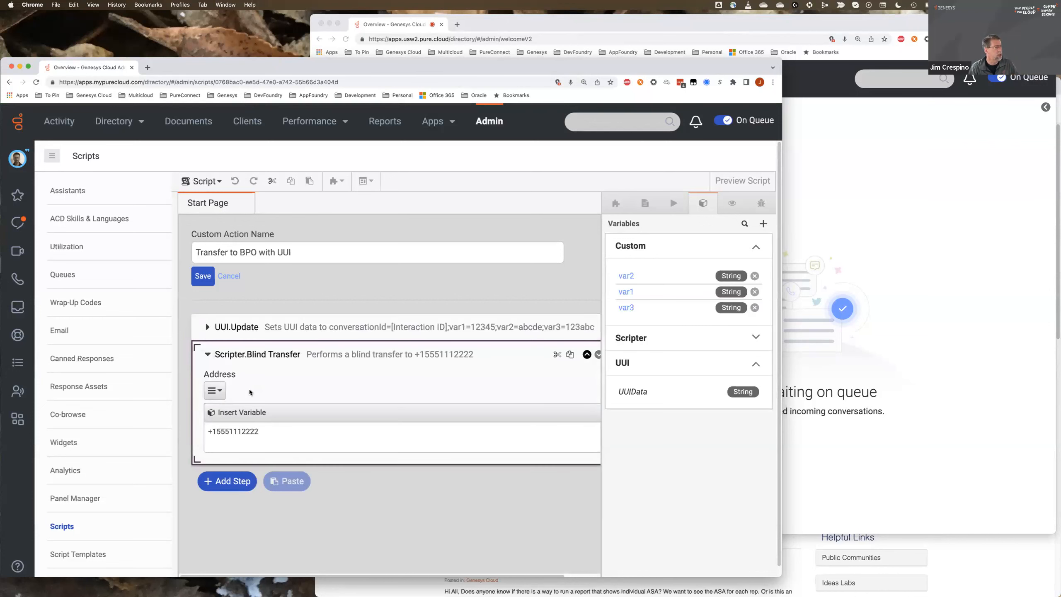
drag(261, 431, 205, 433)
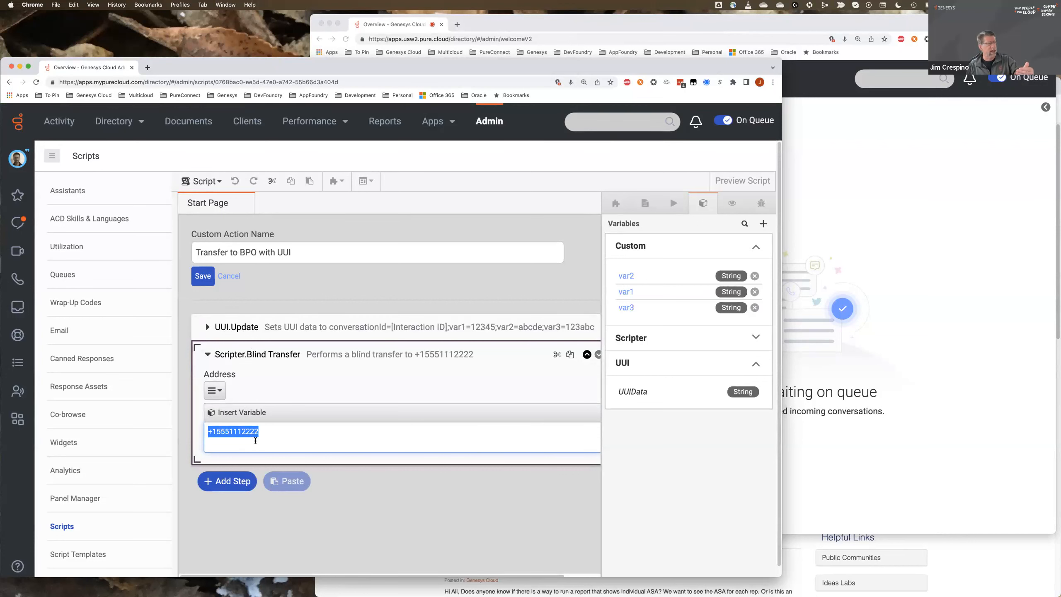
click(300, 331)
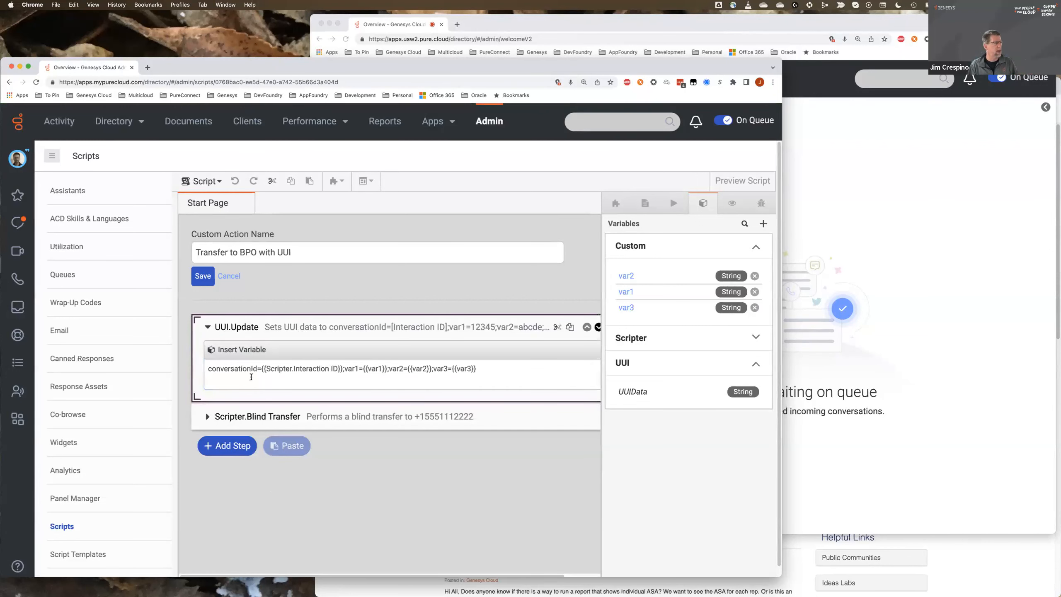
click(489, 370)
drag(254, 369, 207, 369)
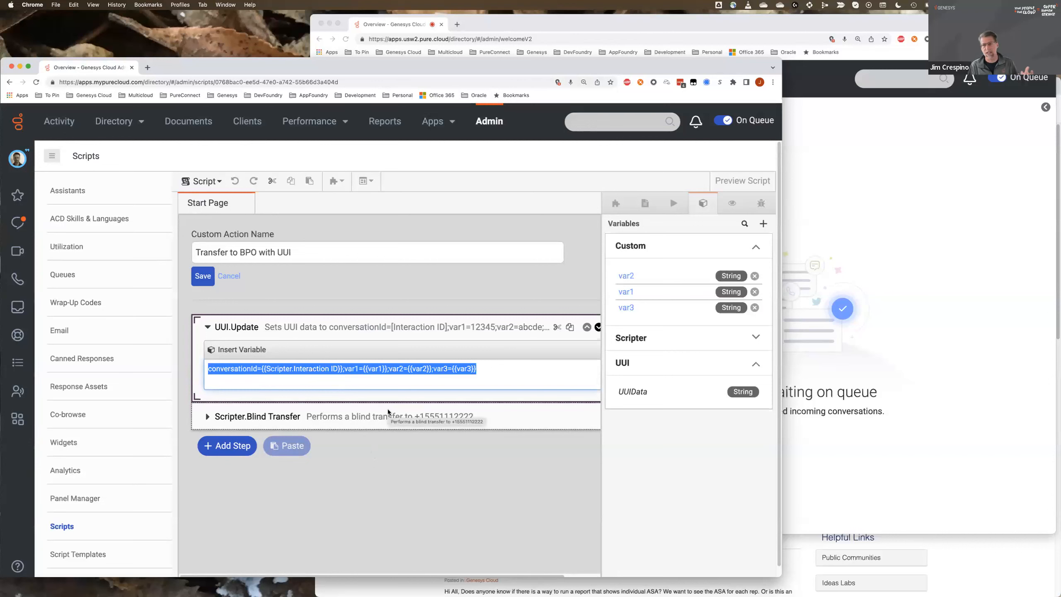
click(391, 449)
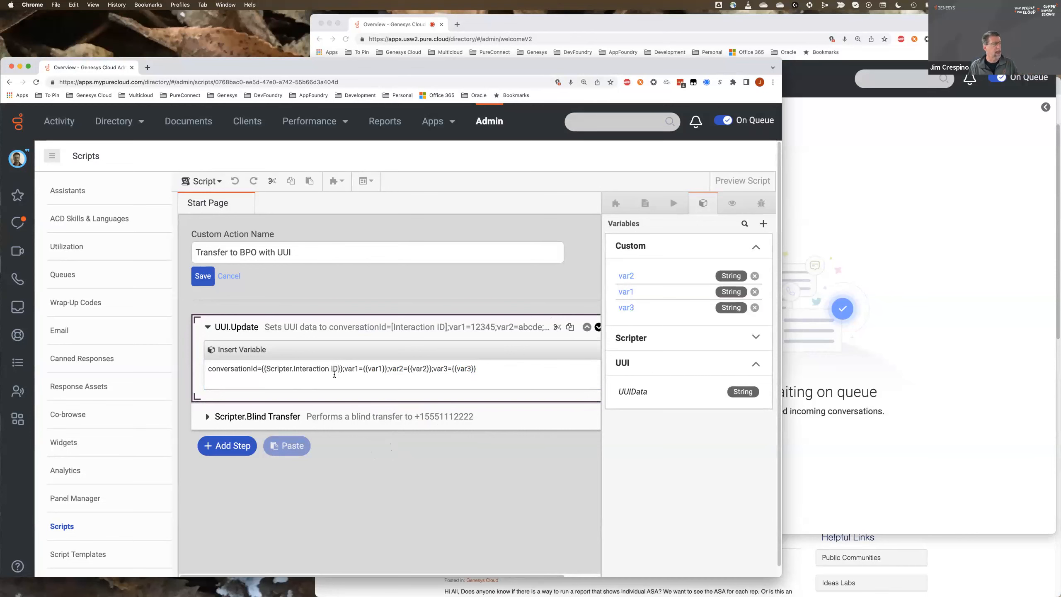
- Switch to the apps.usw2.pure.cloud window and open Architect from Admin to list the inbound call flows
click(809, 191)
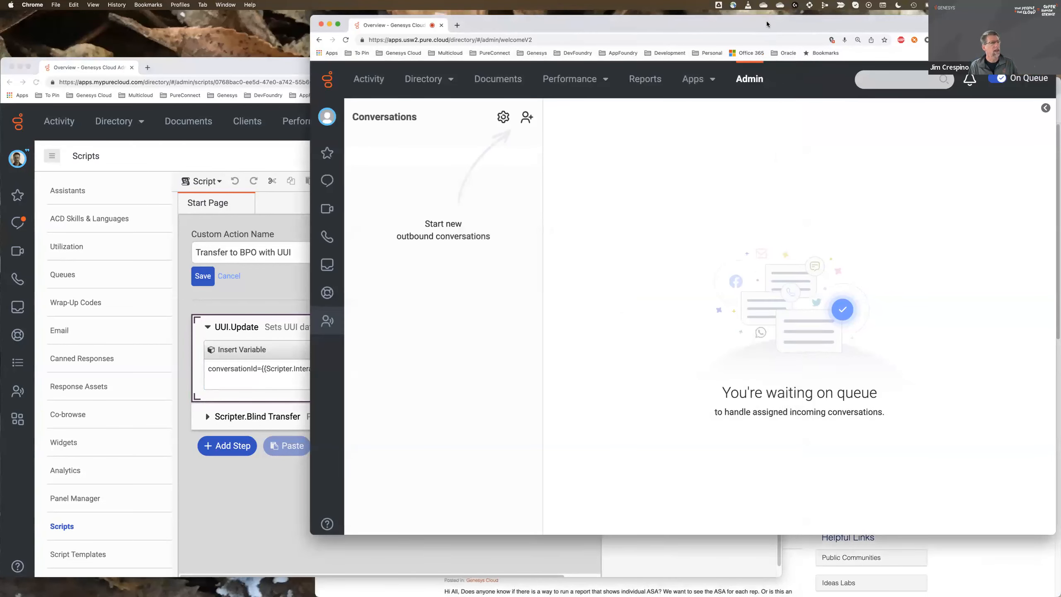
drag(767, 24, 772, 46)
click(763, 103)
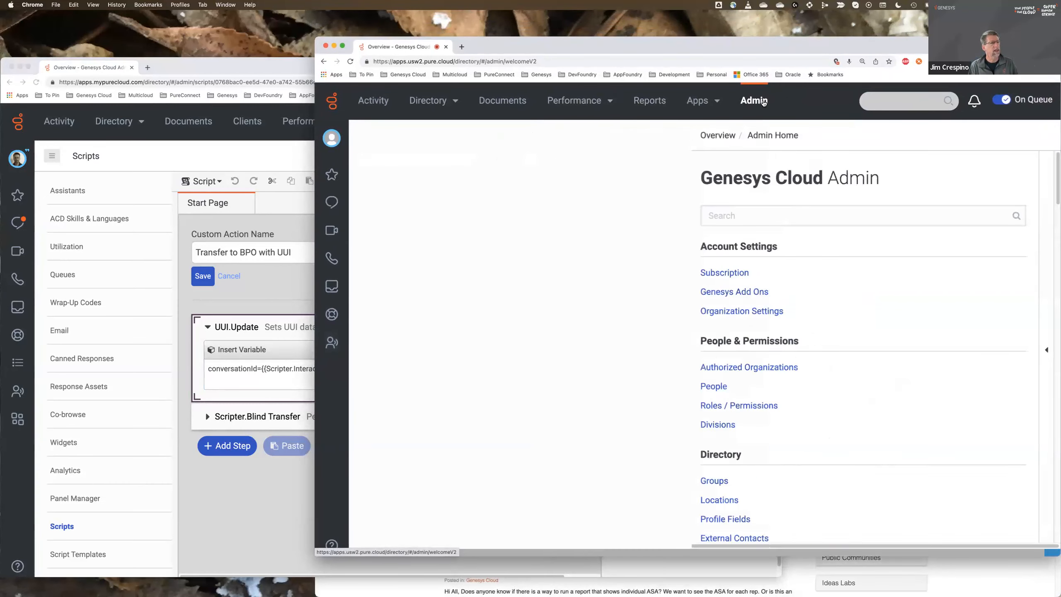
scroll(695, 312, down, 10)
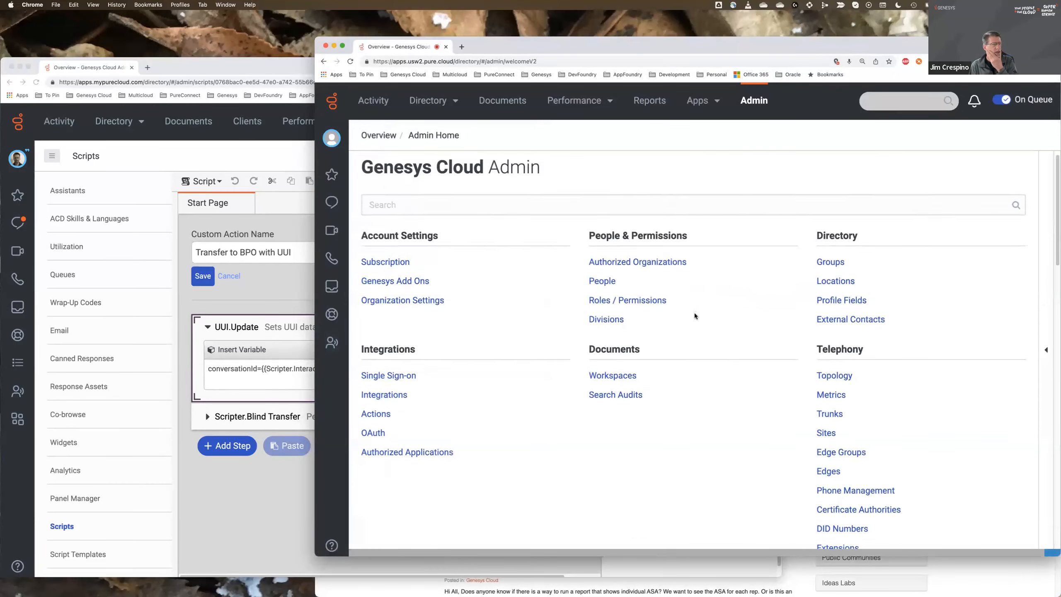
click(380, 431)
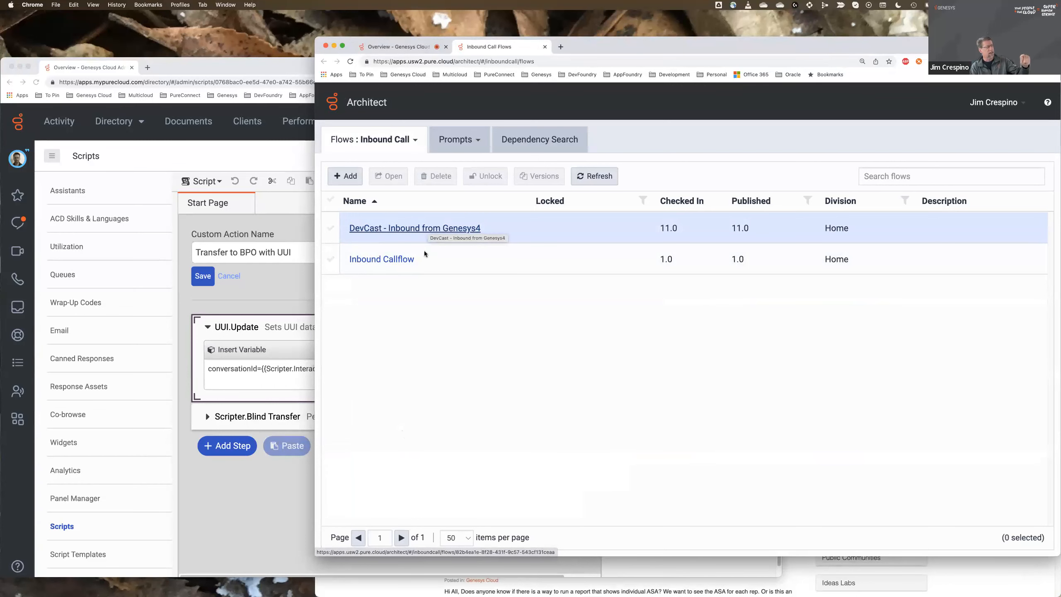
- Open the DevCast - Inbound from Genesys4 call flow and examine its Set Participant Data action
click(269, 476)
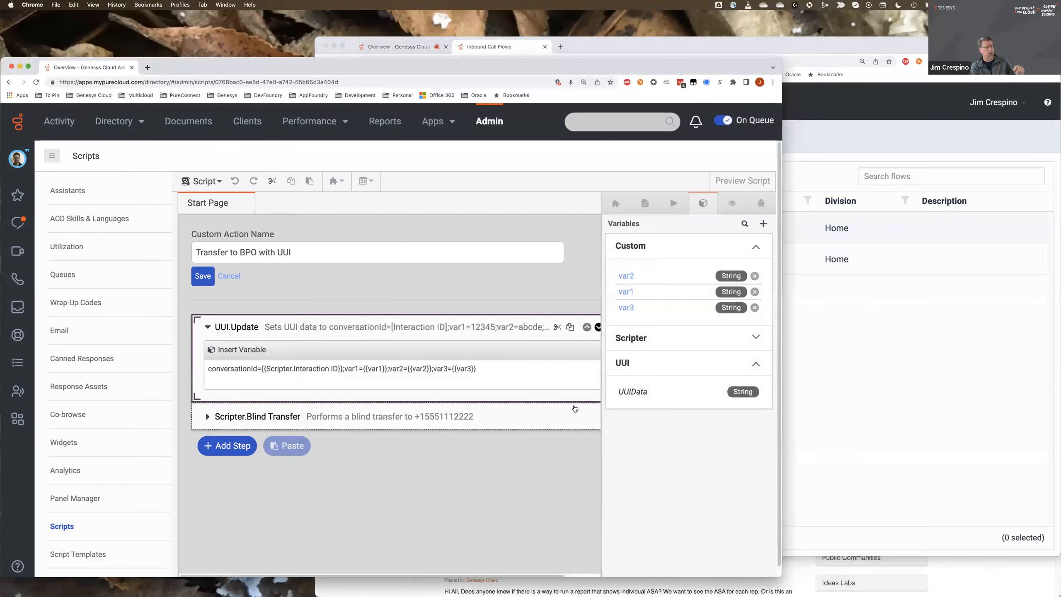
click(876, 380)
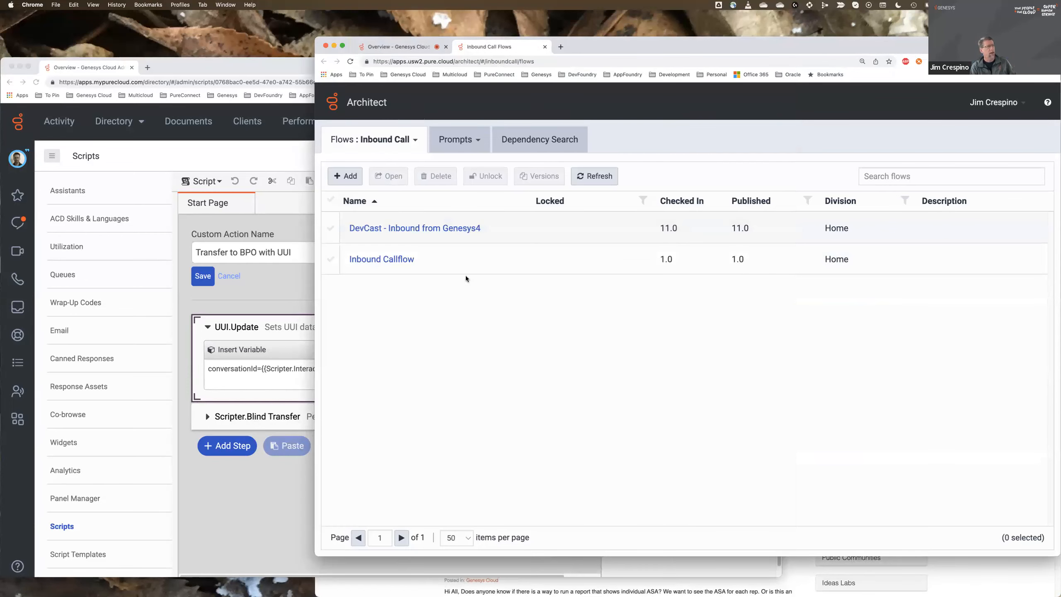
click(416, 229)
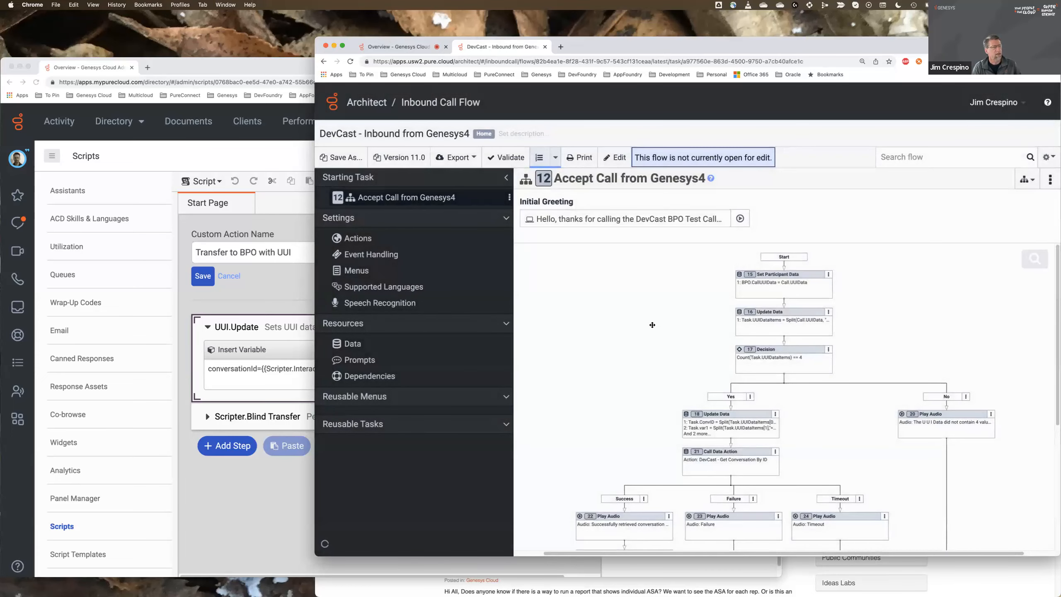
mouse_move(652, 325)
mouse_down()
mouse_move(630, 300)
mouse_move(642, 318)
mouse_up()
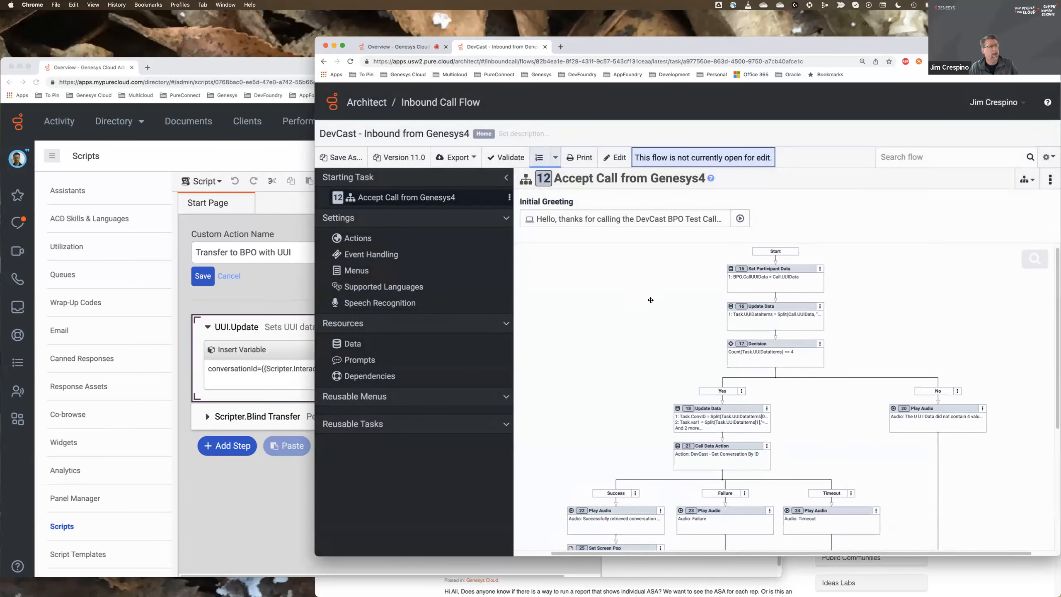
click(777, 288)
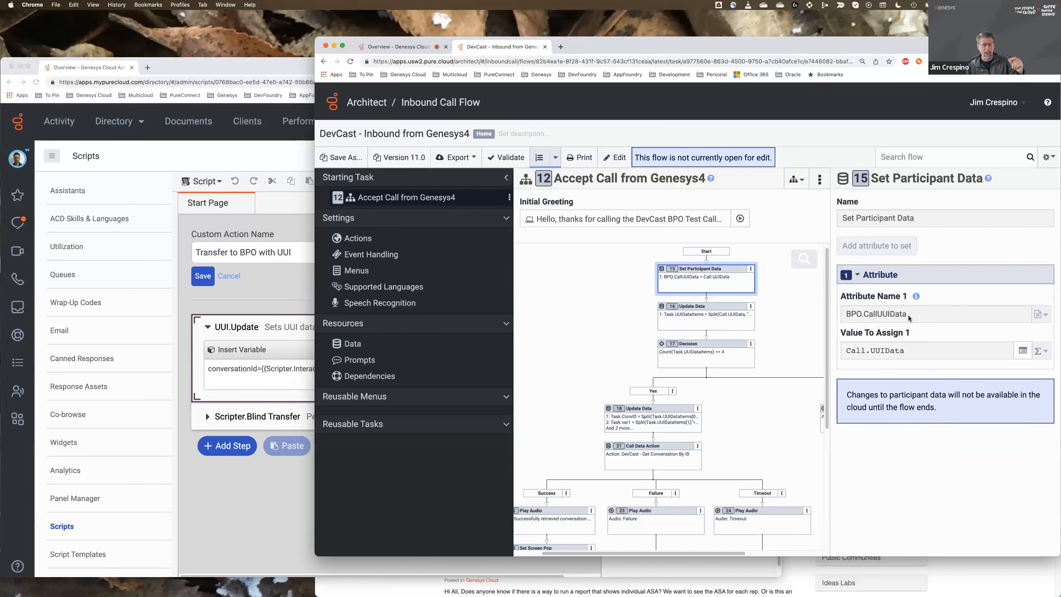
- Open the Performance Interactions view, set its date range to Today, and open the latest DevCast Genesys4 interaction
click(422, 50)
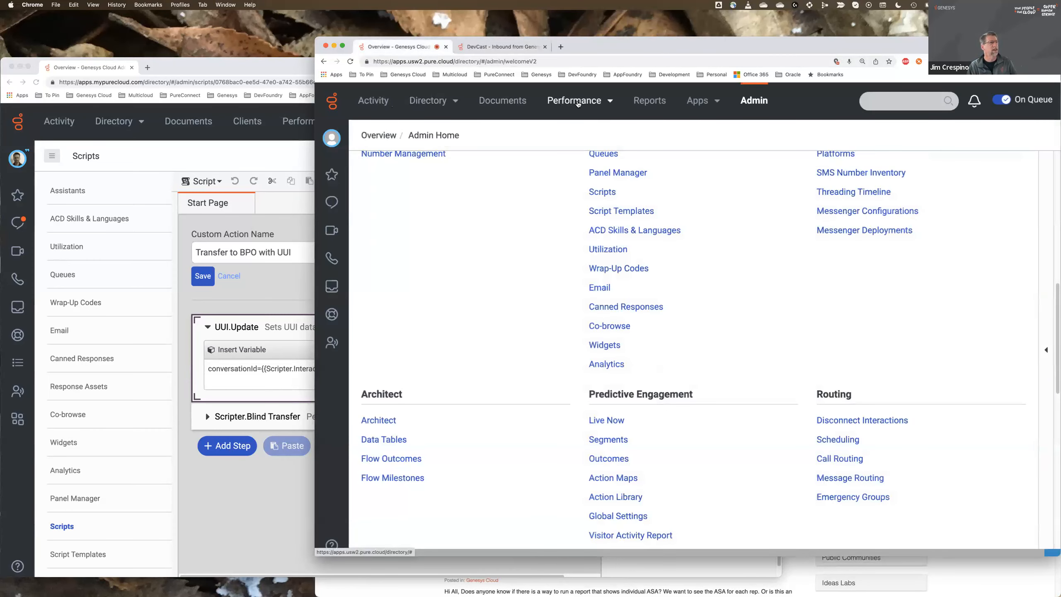
click(577, 104)
click(577, 135)
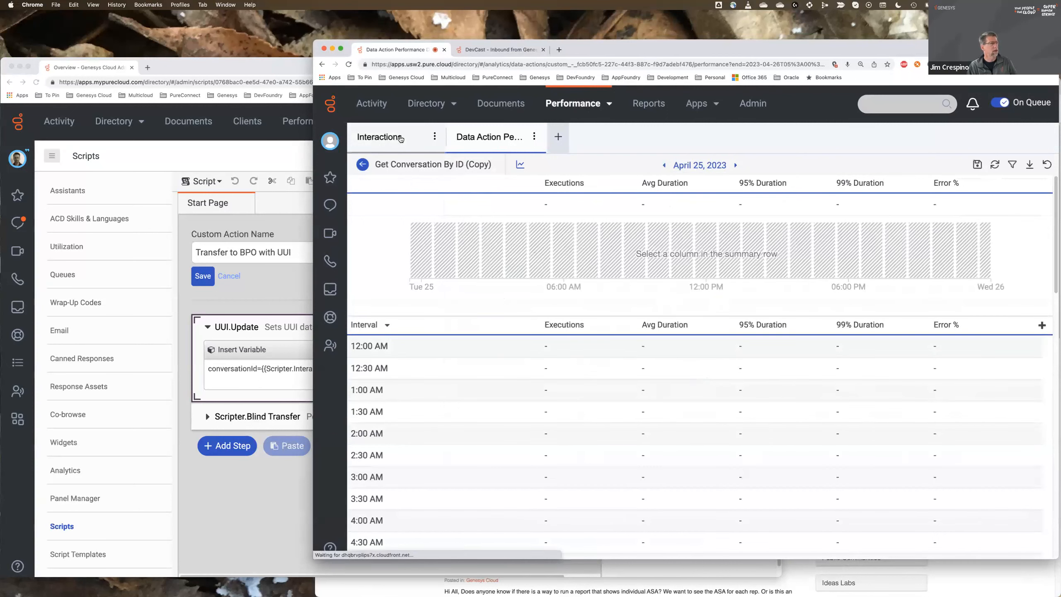
click(400, 139)
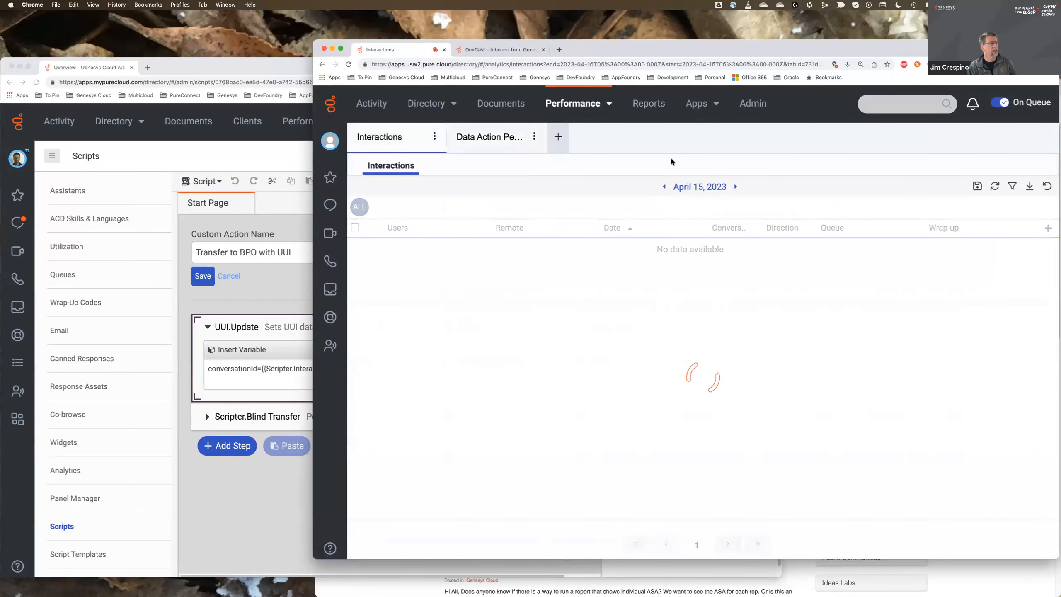
click(701, 188)
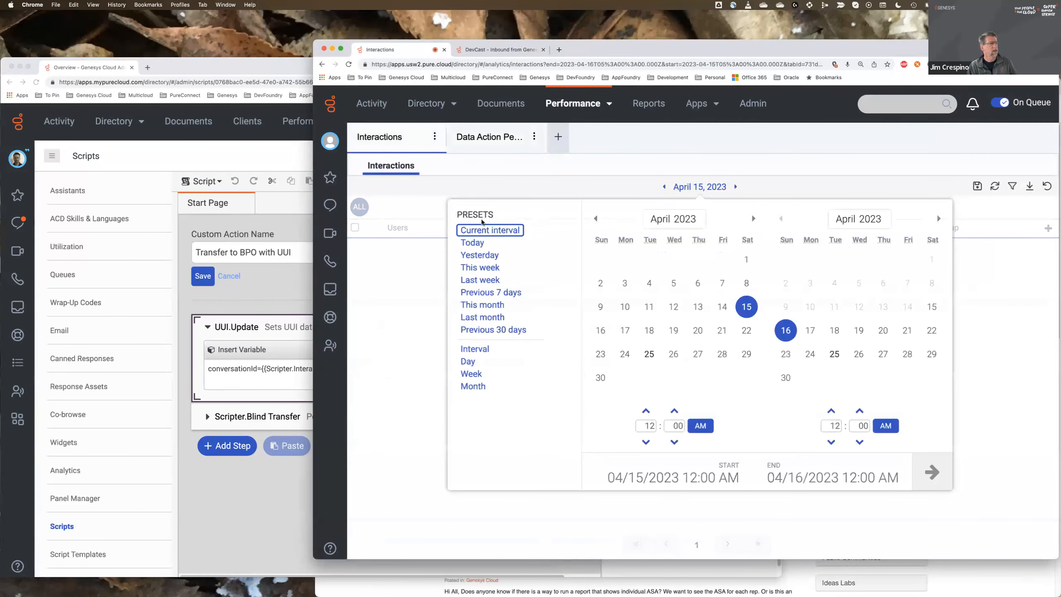
click(472, 242)
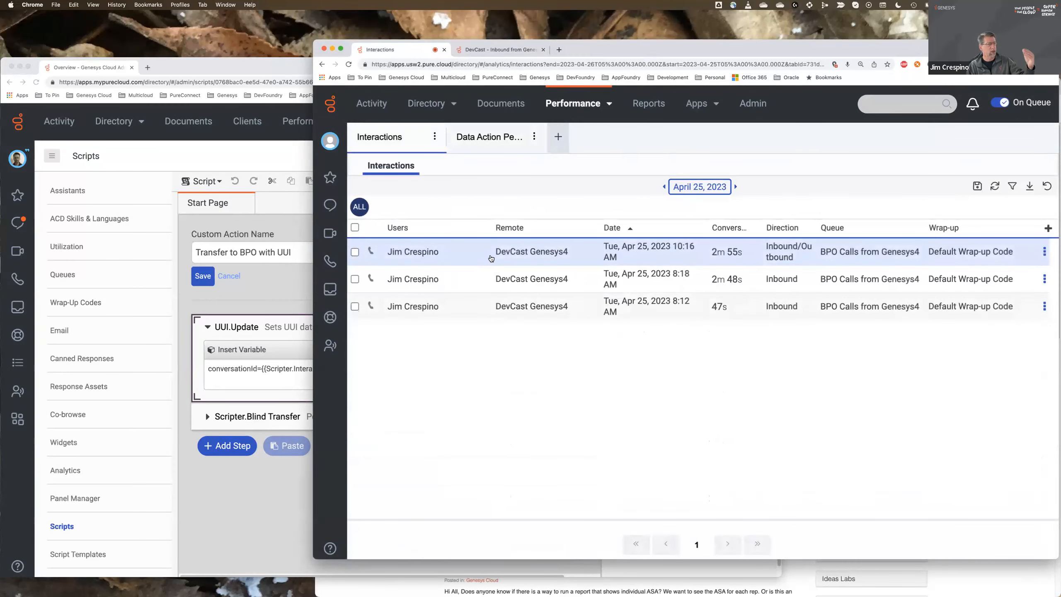
click(497, 253)
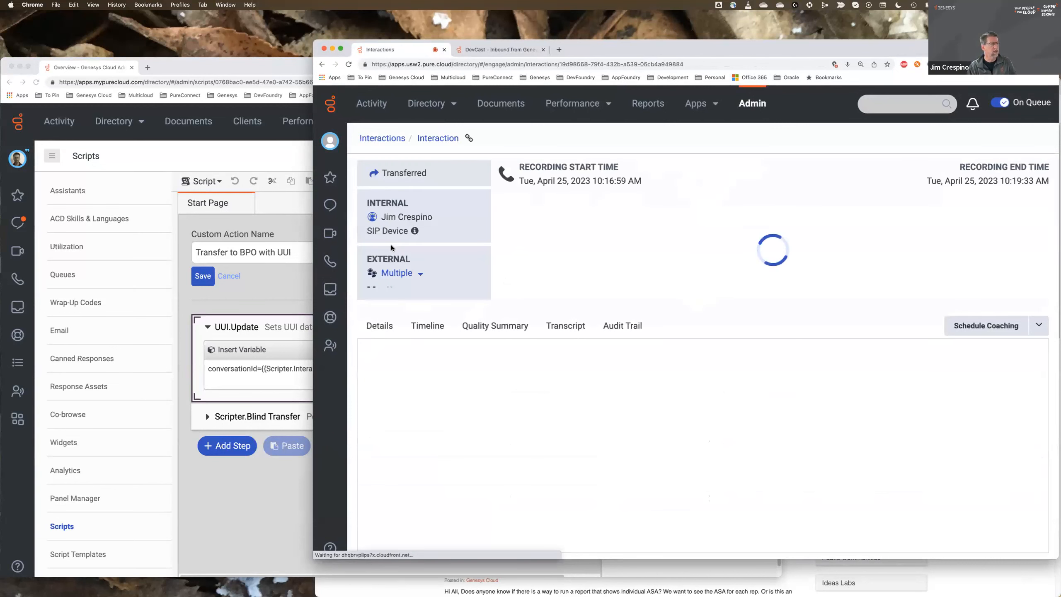
- Open the interaction's details and expand the DevCast Genesys4 participant data
click(384, 328)
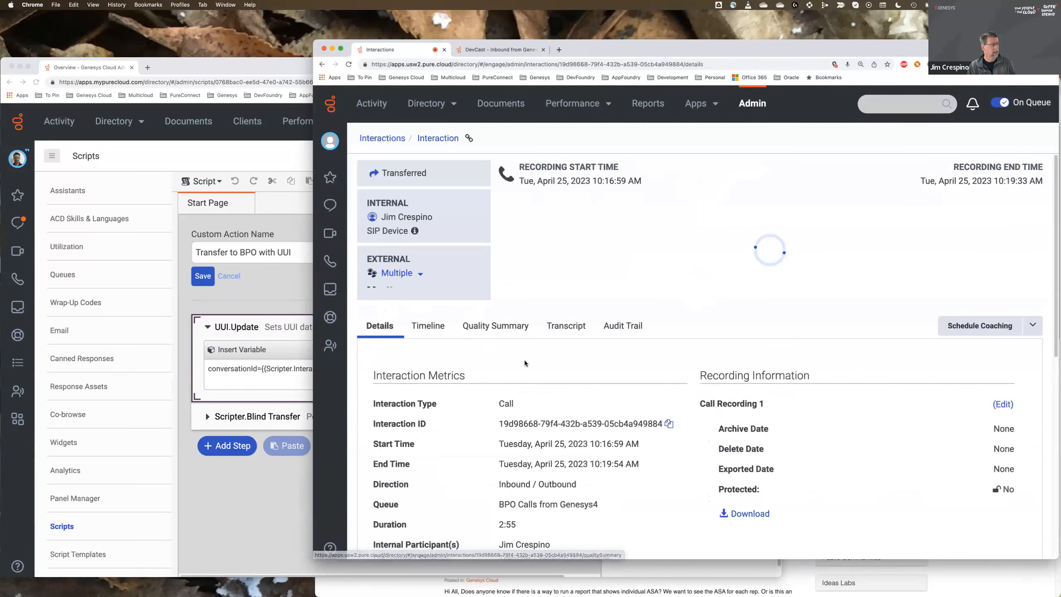
scroll(524, 359, down, 2)
scroll(525, 363, down, 7)
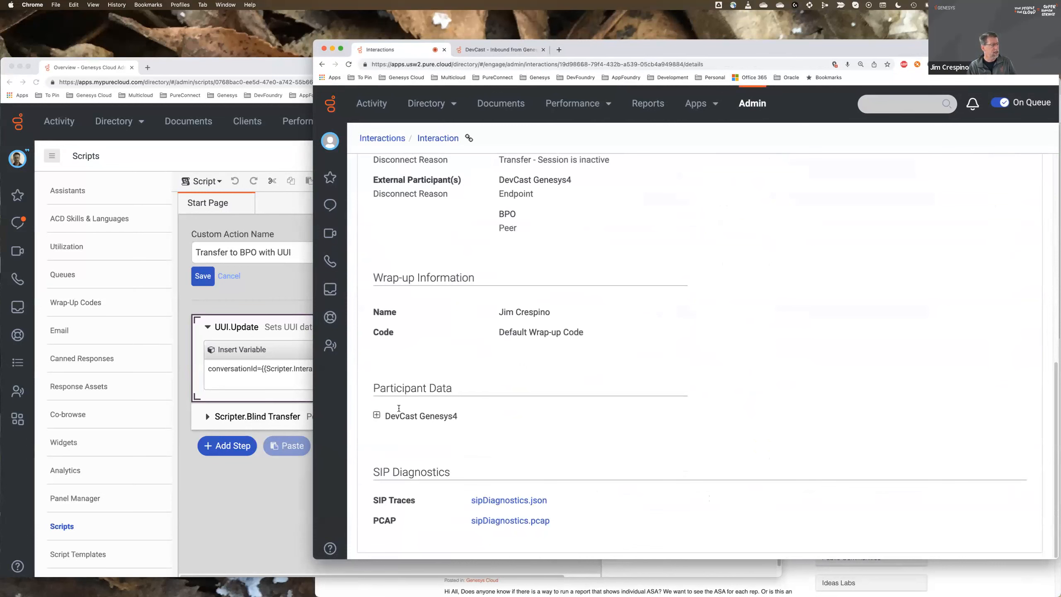
click(377, 415)
scroll(502, 403, down, 1)
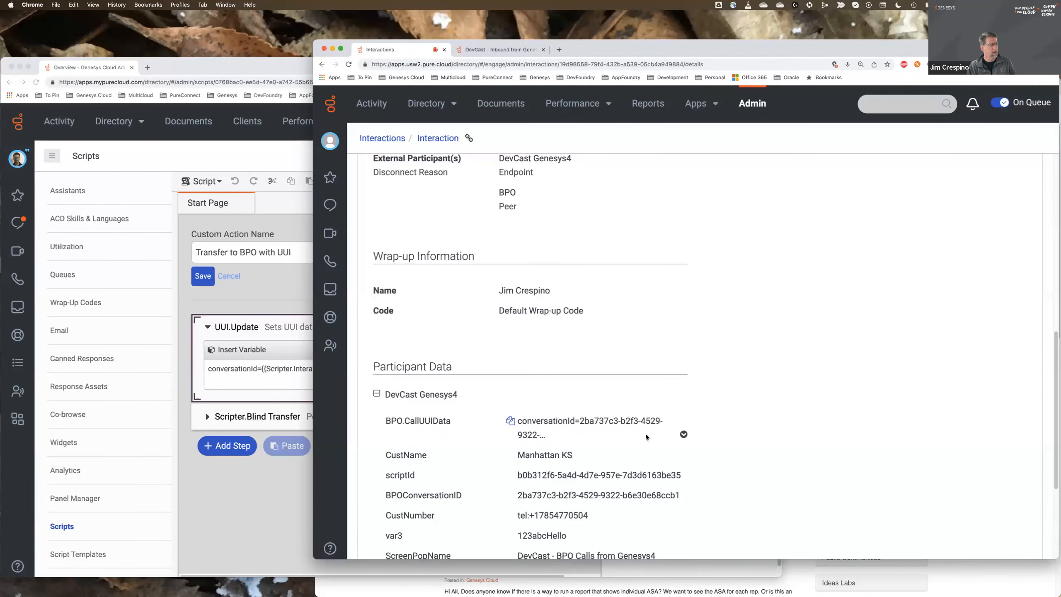
- Expand the full BPO.CallUUIData value and compare it with the UUI.Update data string in the sending organization's script window
click(684, 434)
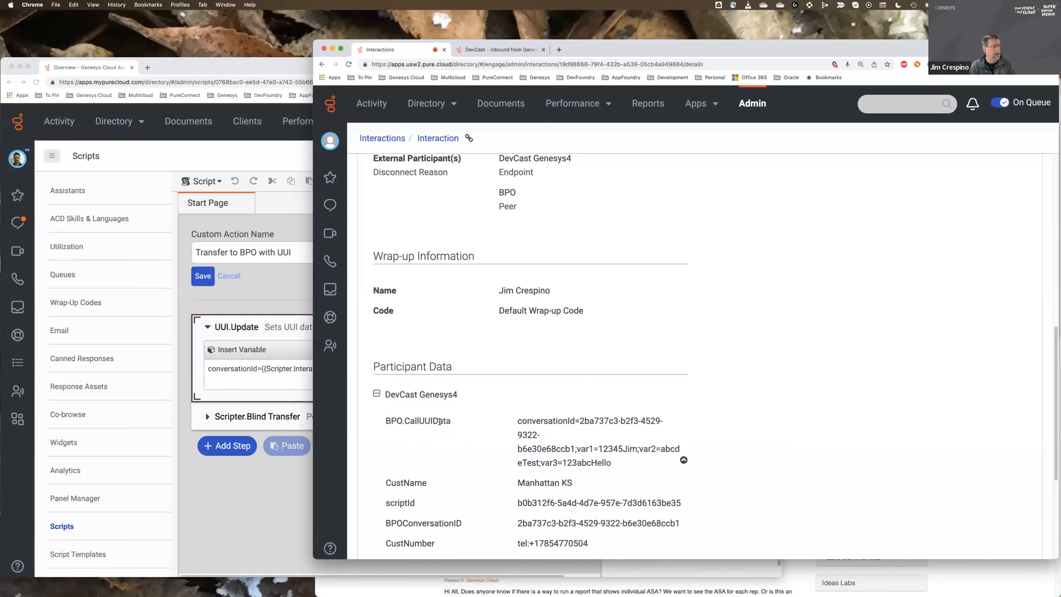
mouse_move(516, 423)
drag(514, 420, 624, 461)
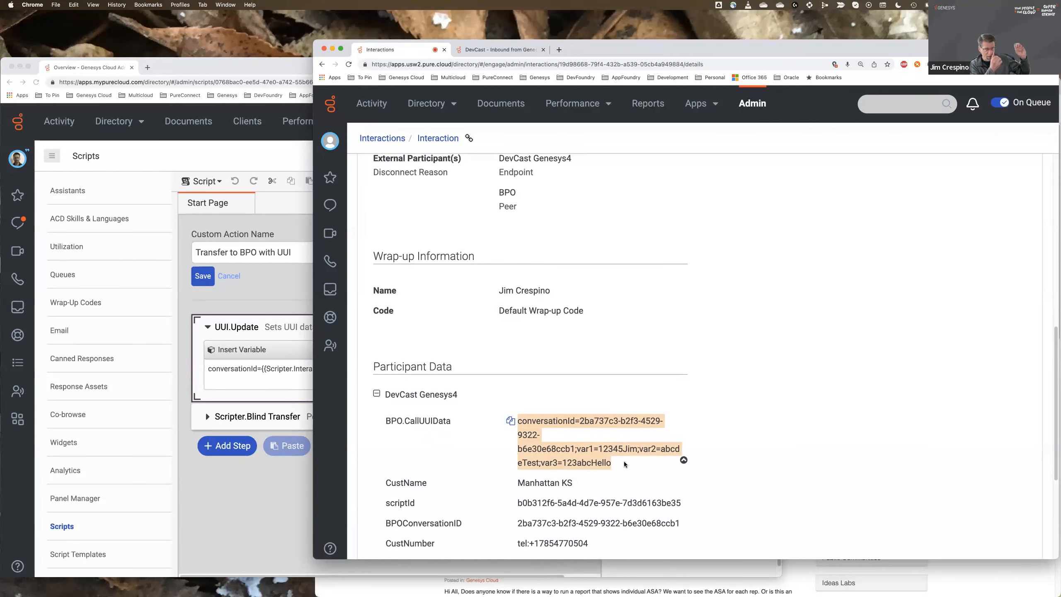
click(251, 490)
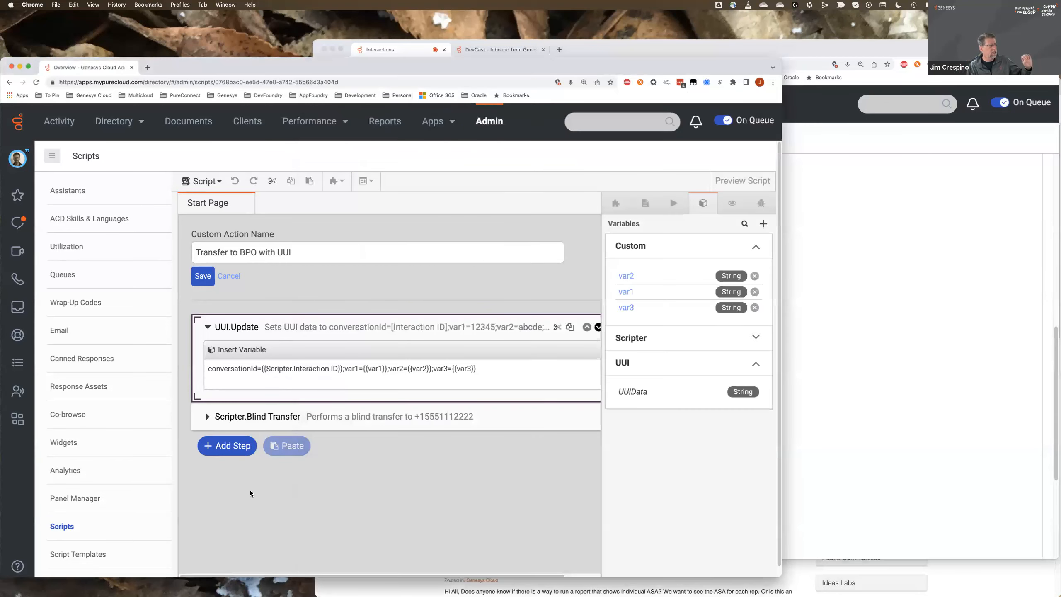
drag(478, 369, 210, 372)
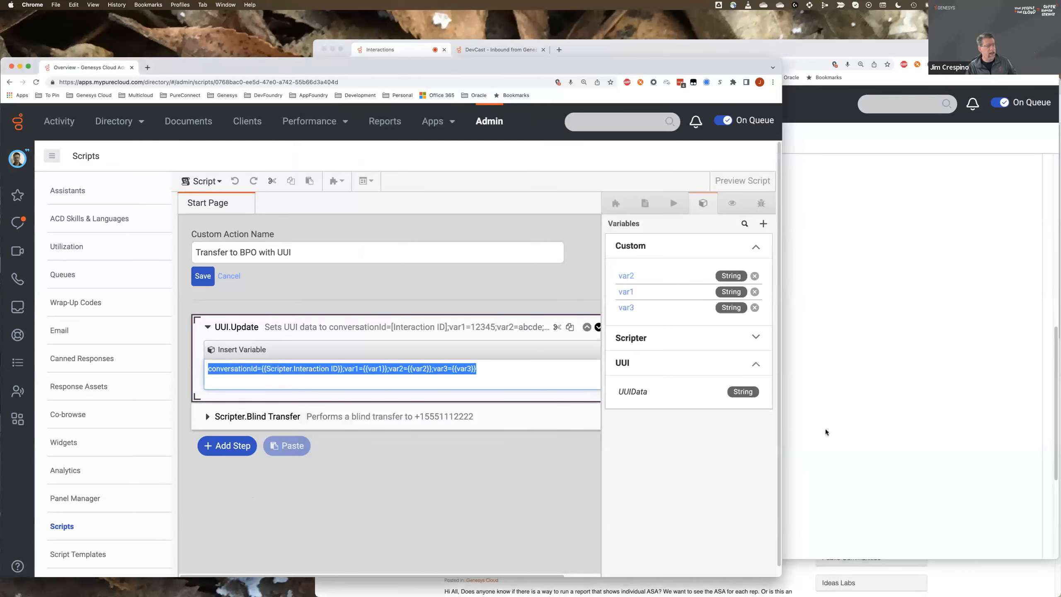
click(826, 429)
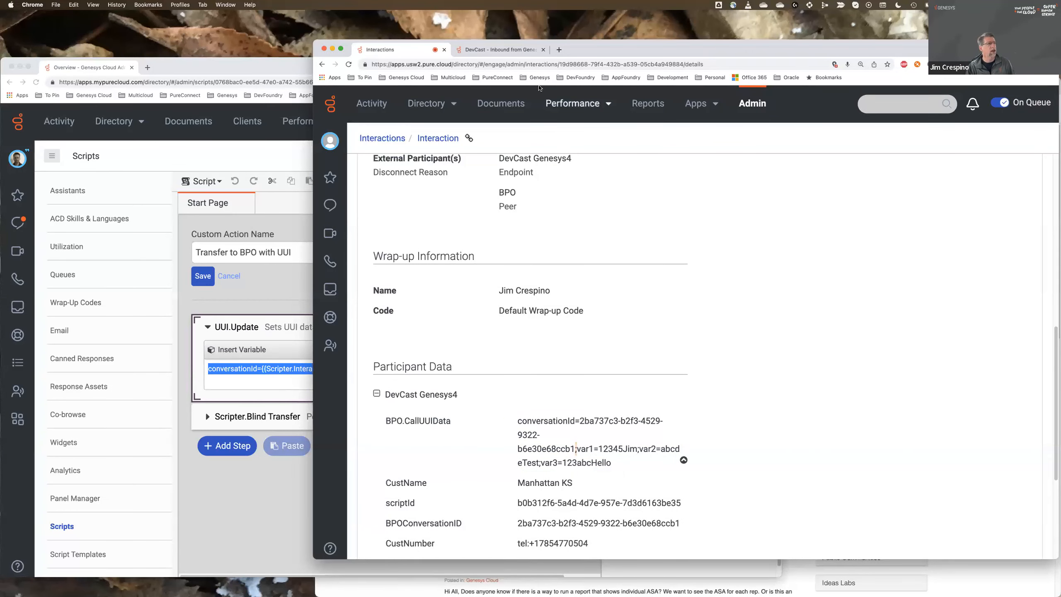
- Return to the DevCast - Inbound from Genesys4 flow and examine the first Update Data action, the Decision and the Yes-branch Update Data statements
click(523, 51)
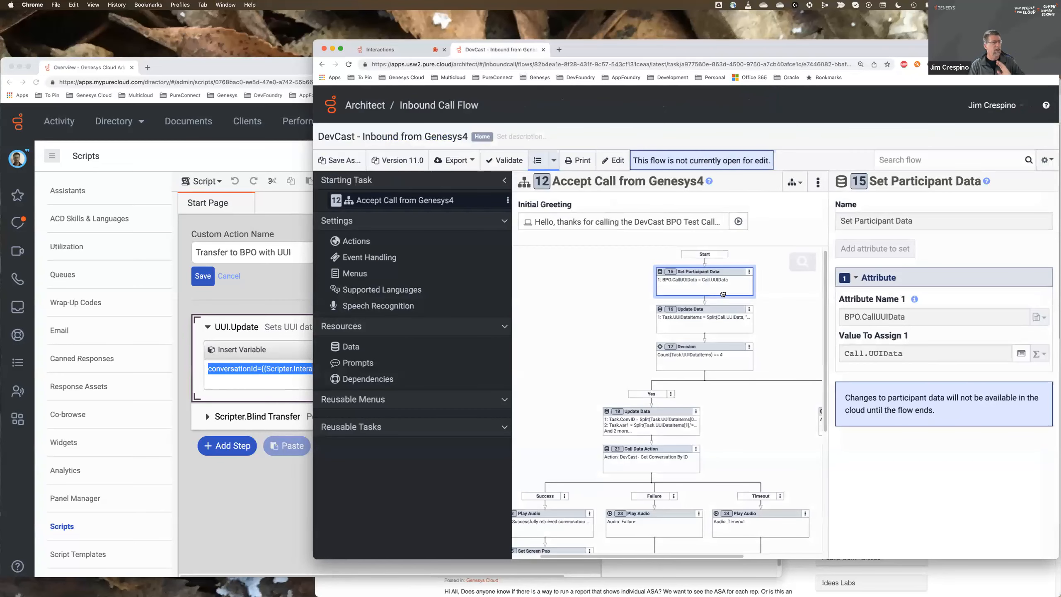
click(704, 329)
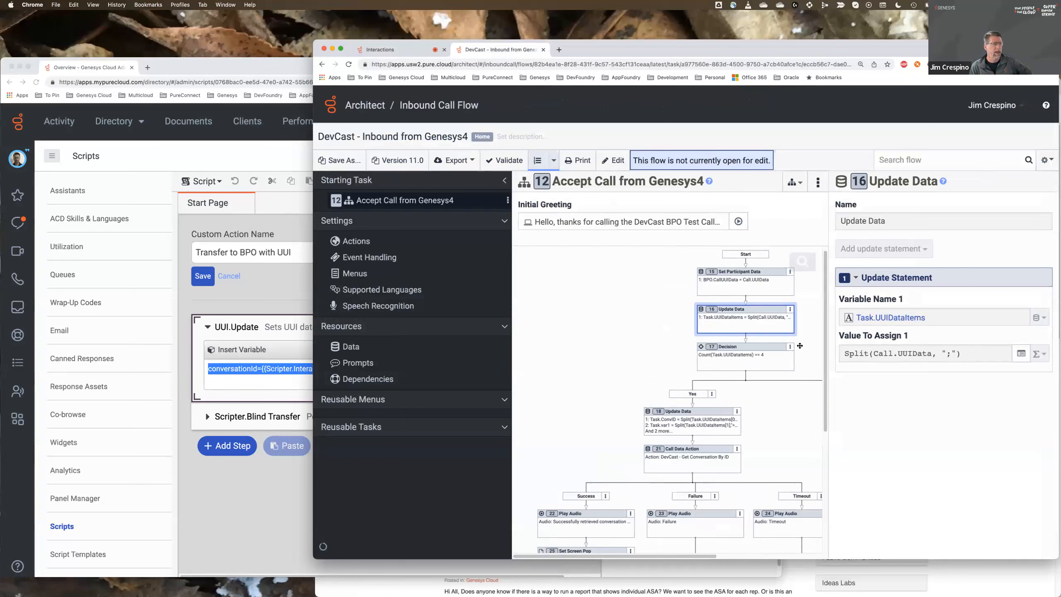
click(739, 360)
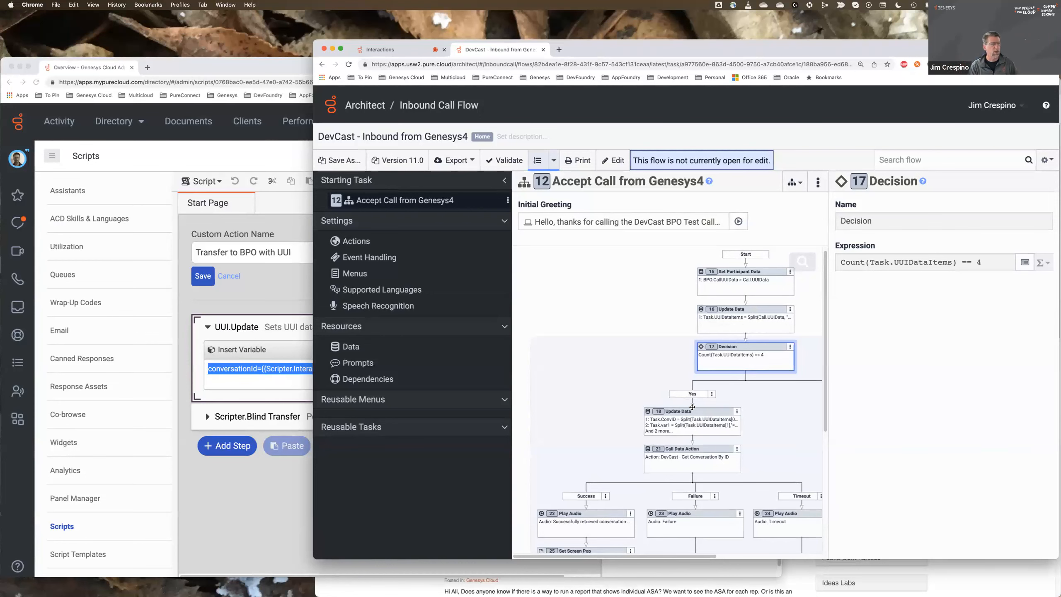
click(678, 427)
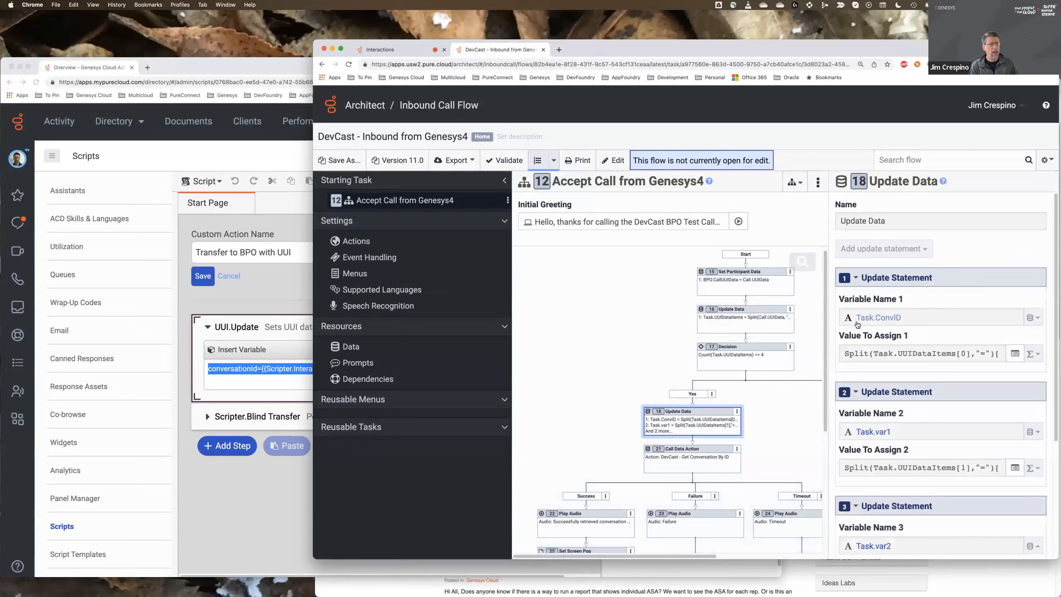
scroll(837, 327, down, 1)
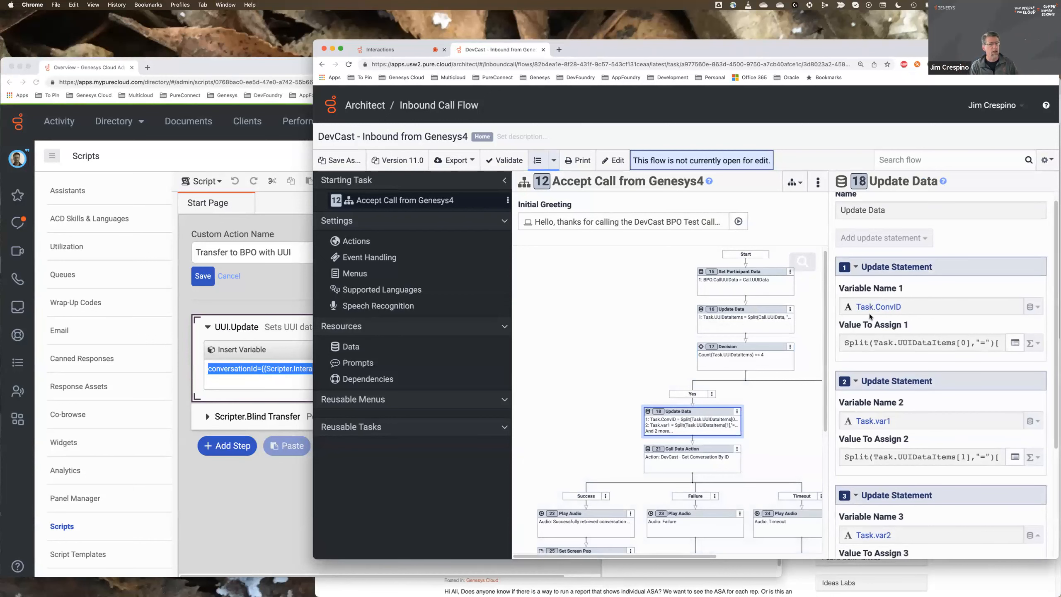
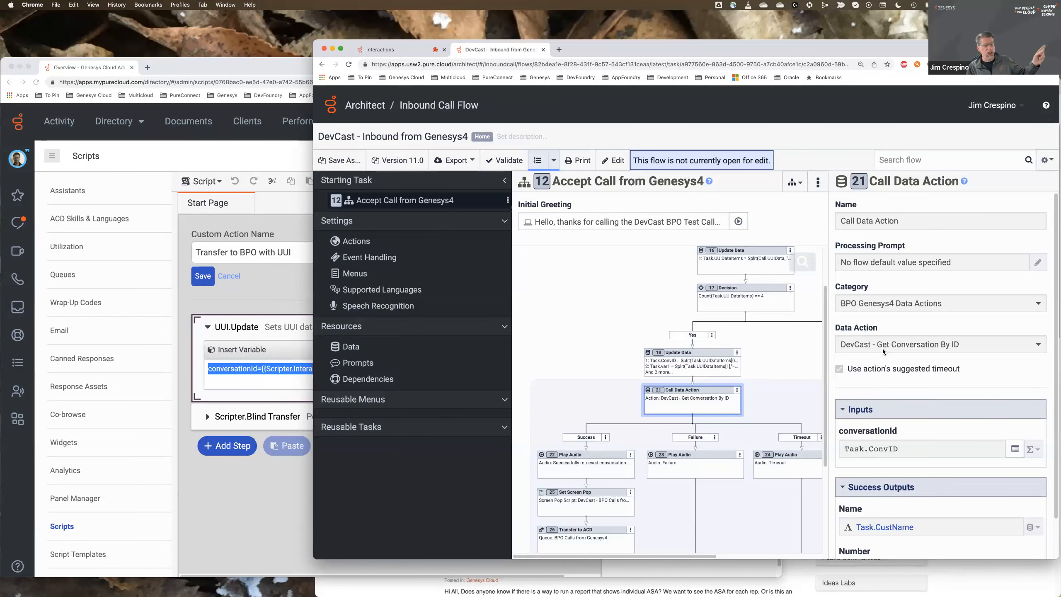
- Examine the Call Data Action's conversationId input and its Name and Number success outputs
scroll(882, 347, down, 1)
scroll(882, 348, down, 3)
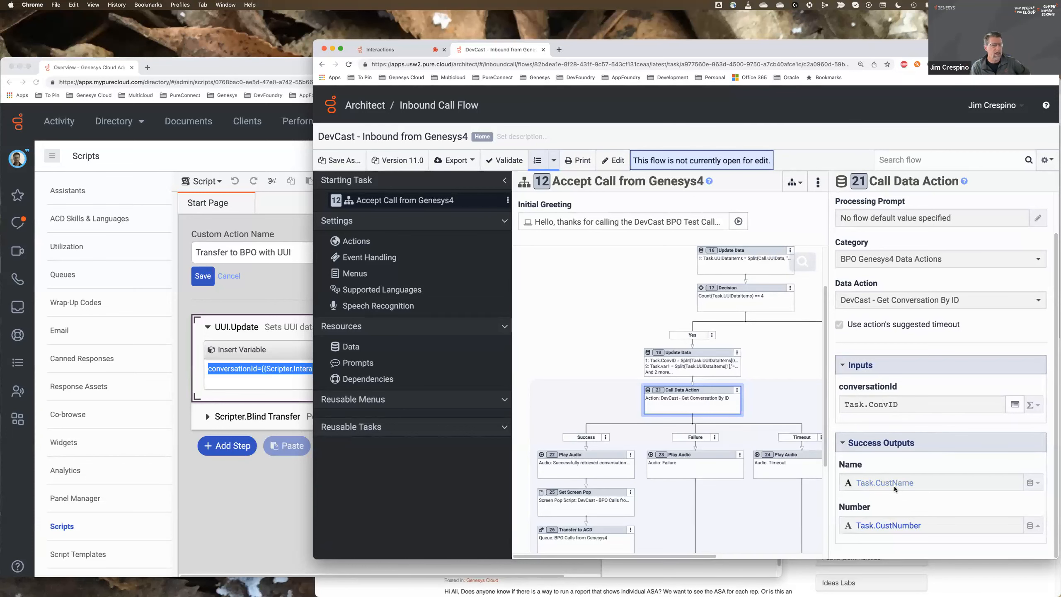
scroll(702, 450, down, 2)
scroll(695, 443, down, 1)
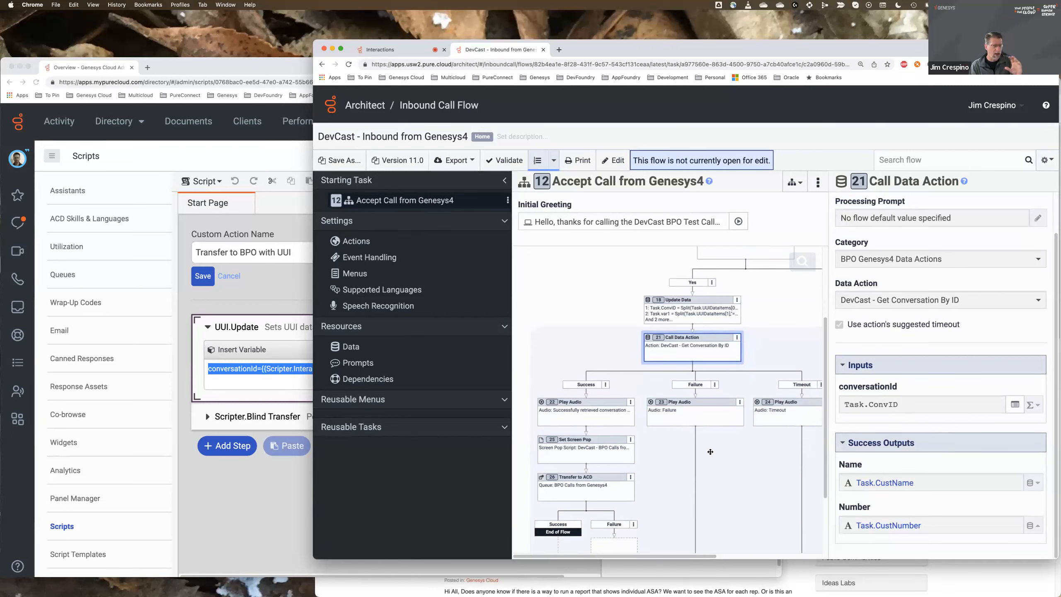
- Review the success branch's Play Audio, Set Screen Pop inputs and Transfer to ACD settings in the flow
click(597, 420)
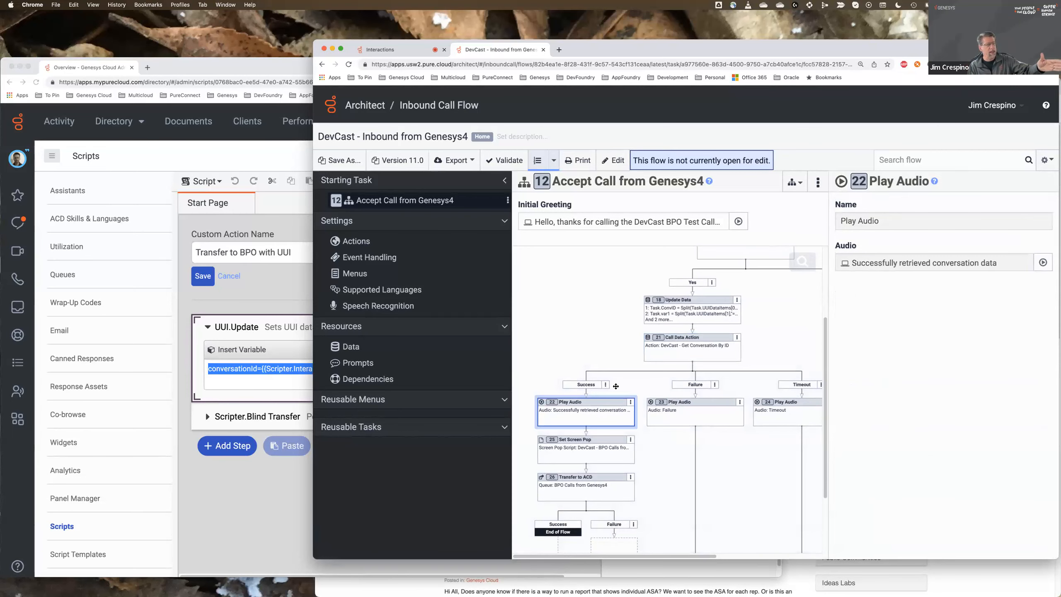
click(586, 449)
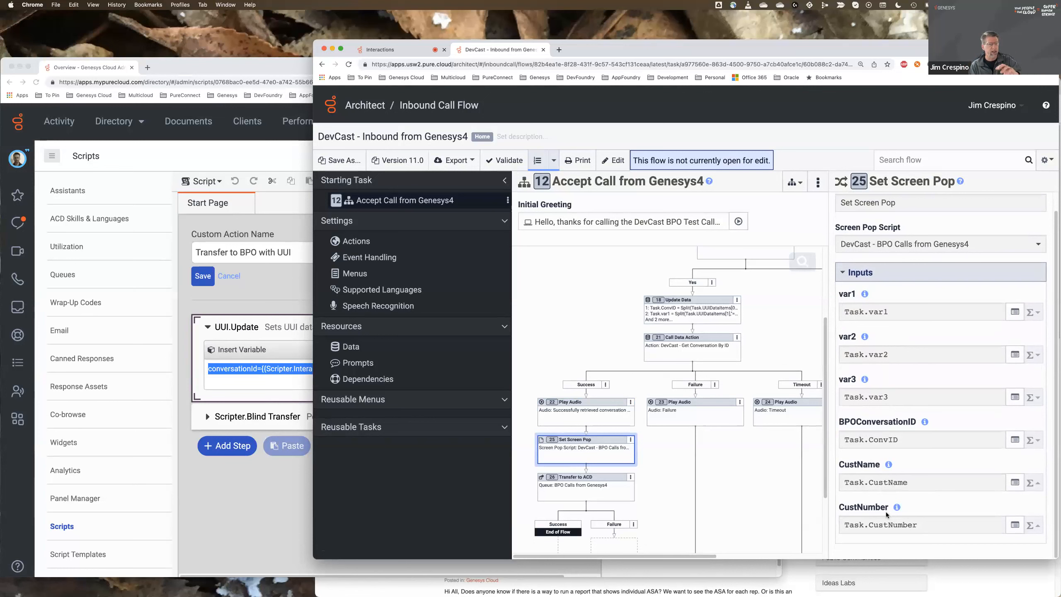
scroll(668, 481, down, 1)
click(590, 489)
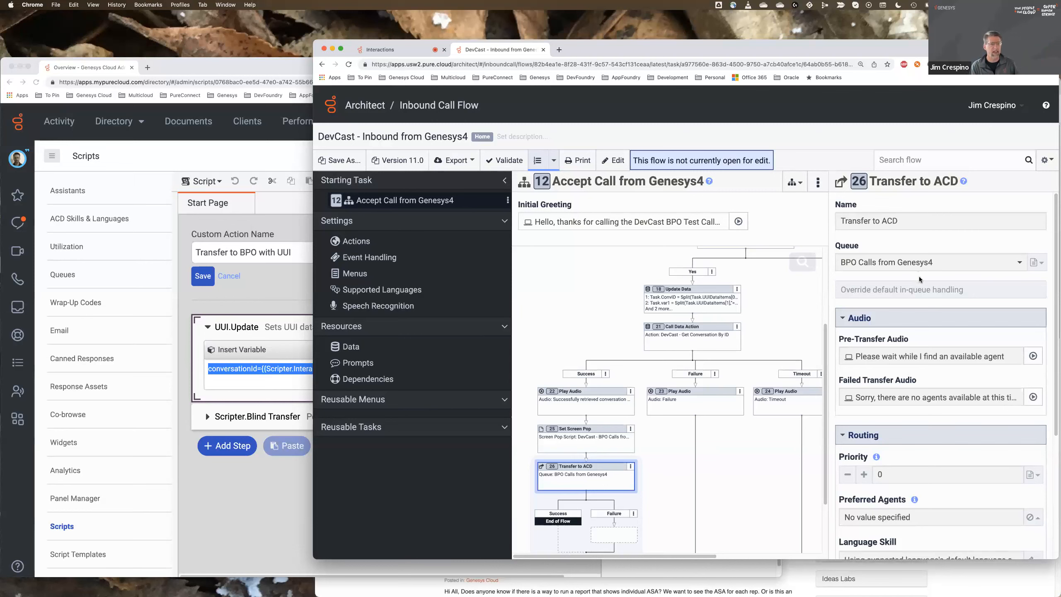
scroll(919, 277, down, 2)
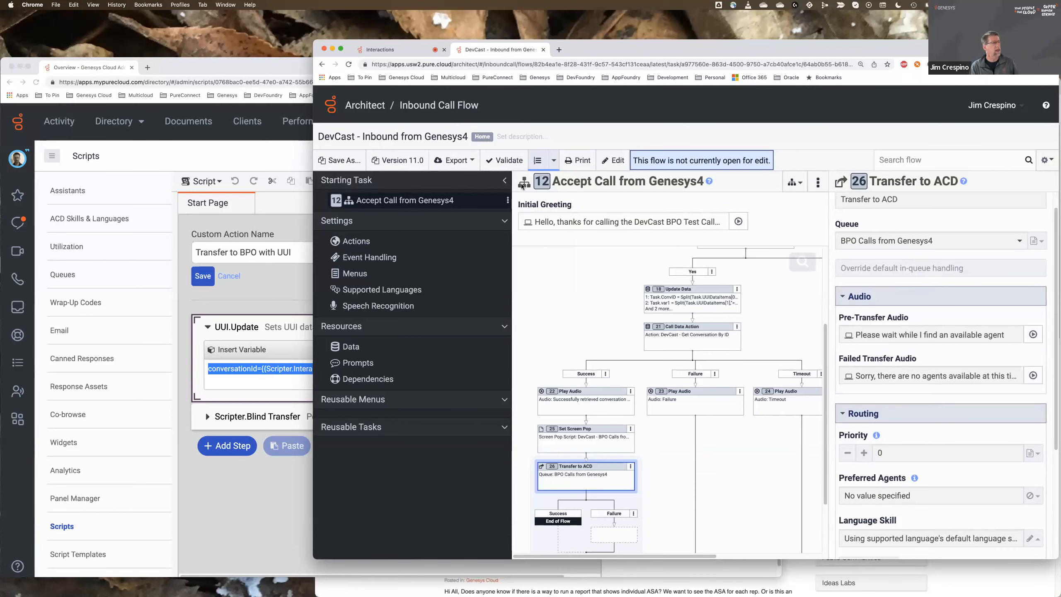
- Return to the receiving organization's Genesys Cloud Admin and open its list of contact center scripts
click(405, 50)
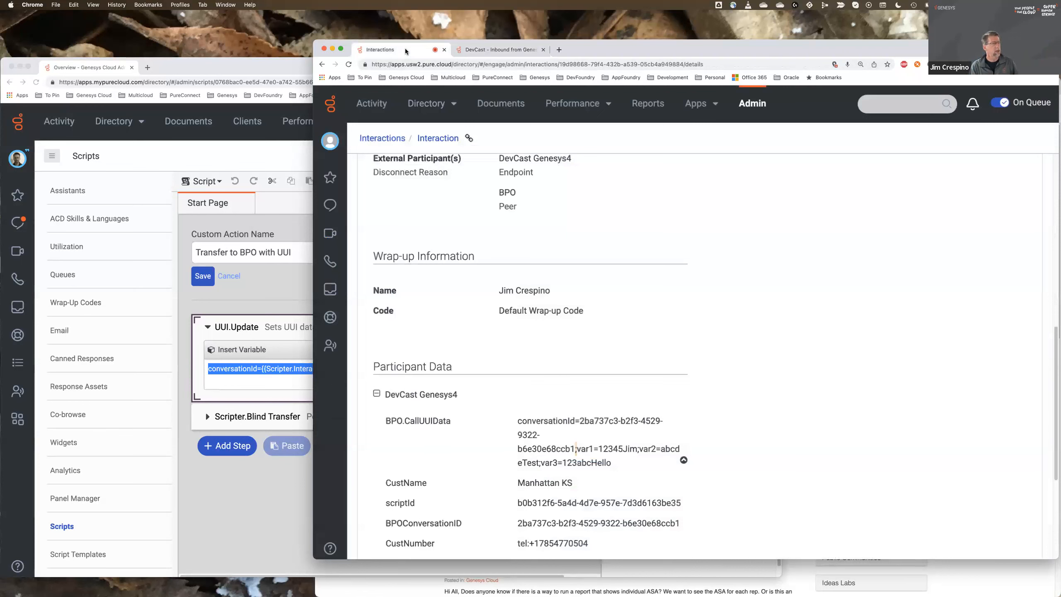
click(742, 102)
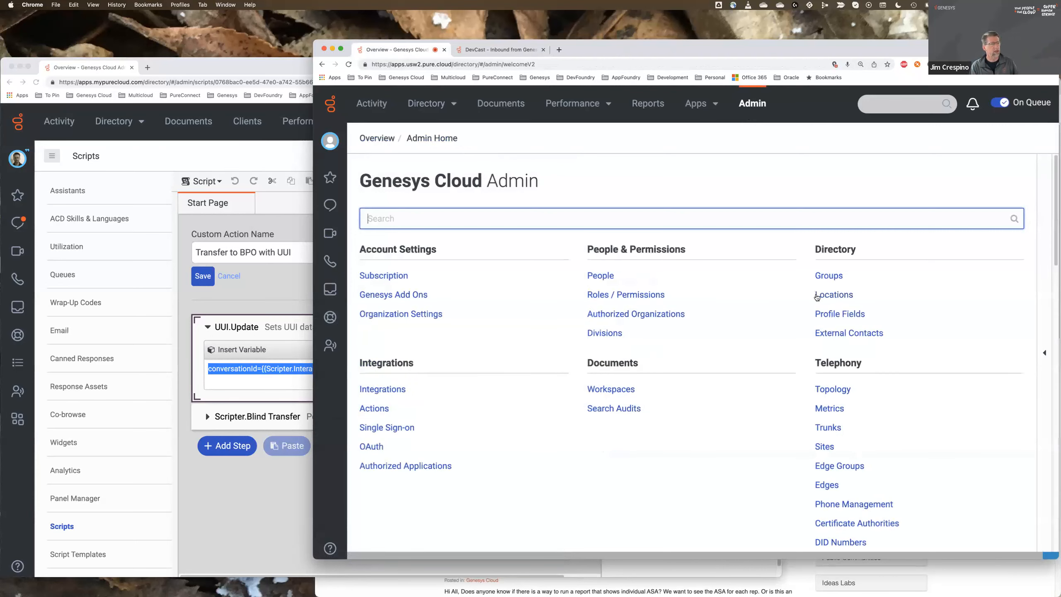
scroll(832, 340, down, 3)
scroll(833, 341, down, 4)
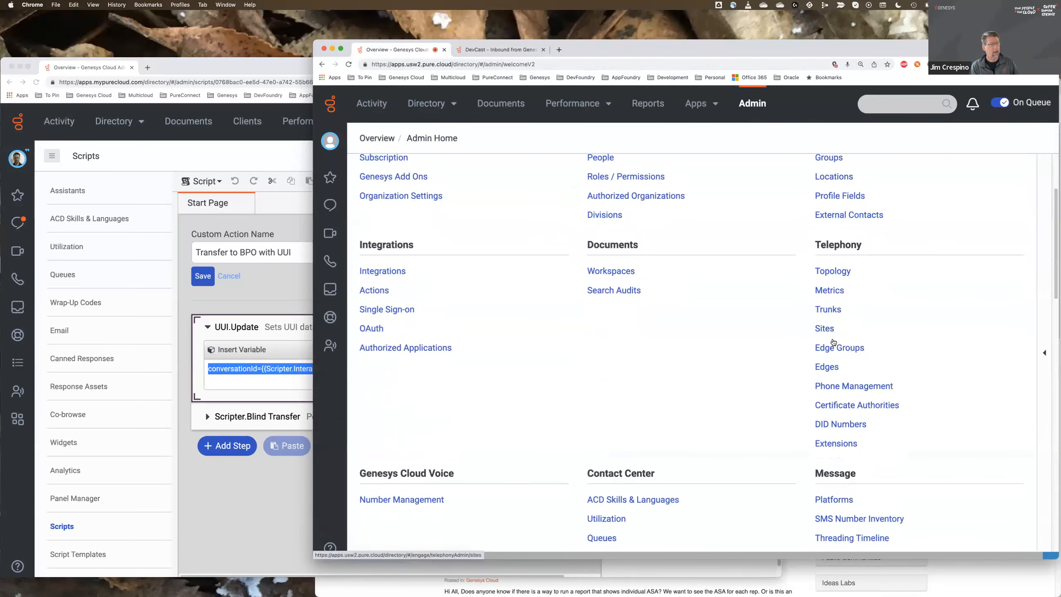
scroll(832, 336, down, 3)
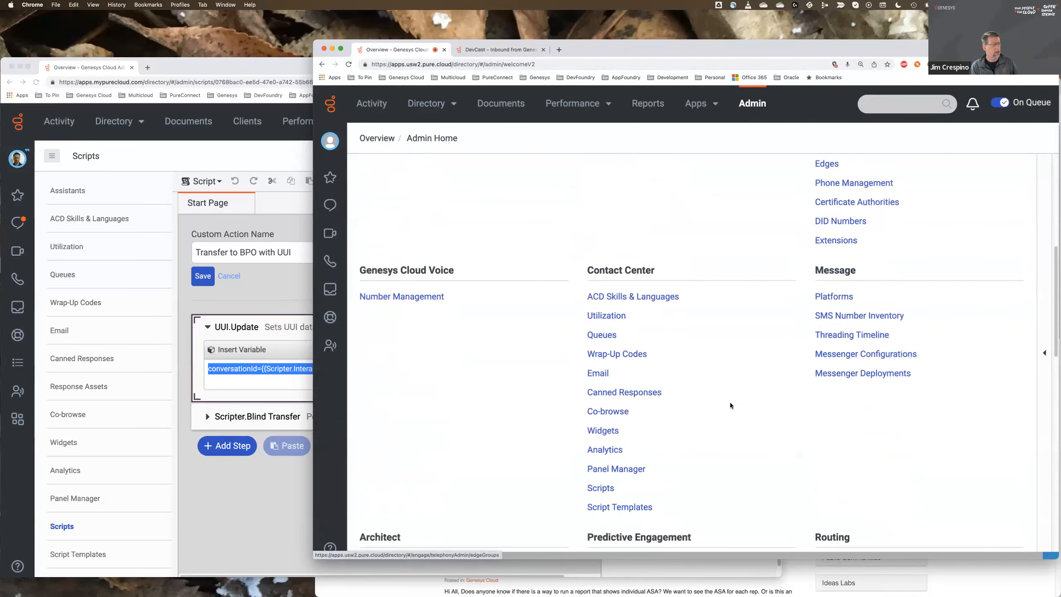
click(601, 488)
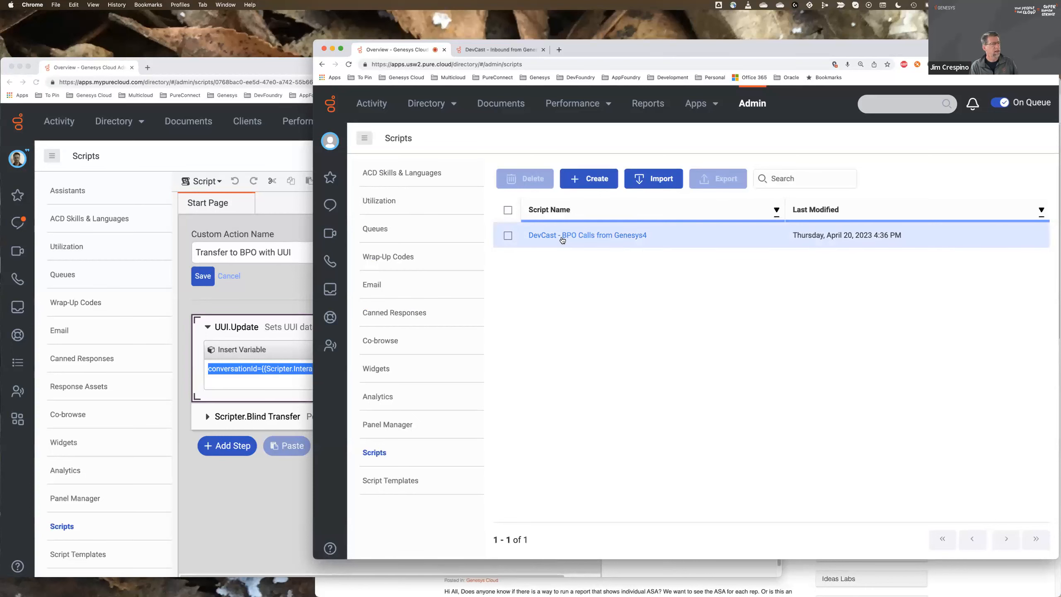
- Open the DevCast - BPO Calls from Genesys4 script and view the settings of its custom variable var1
click(562, 235)
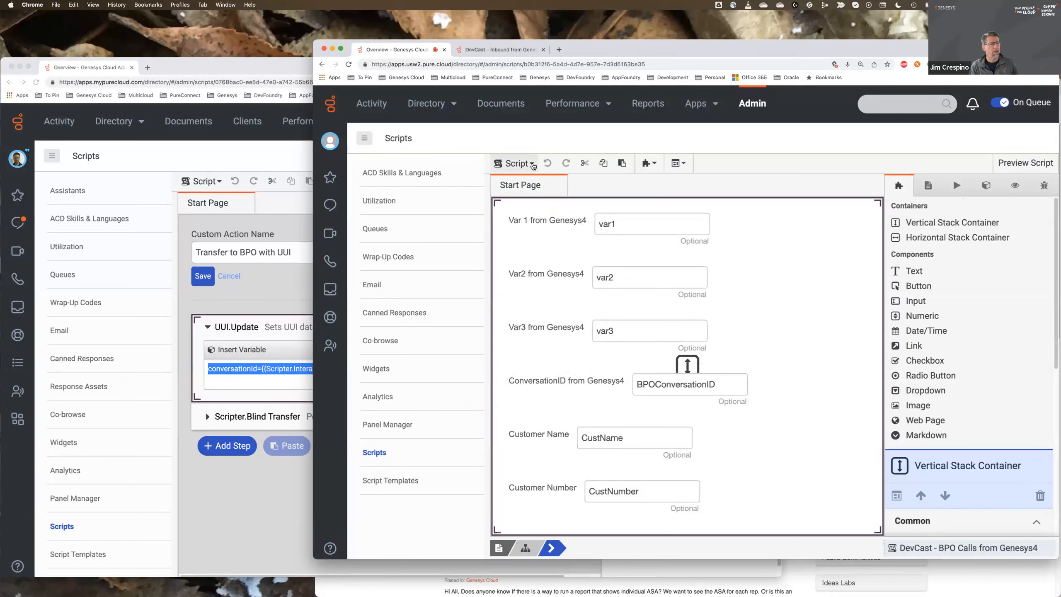
click(988, 187)
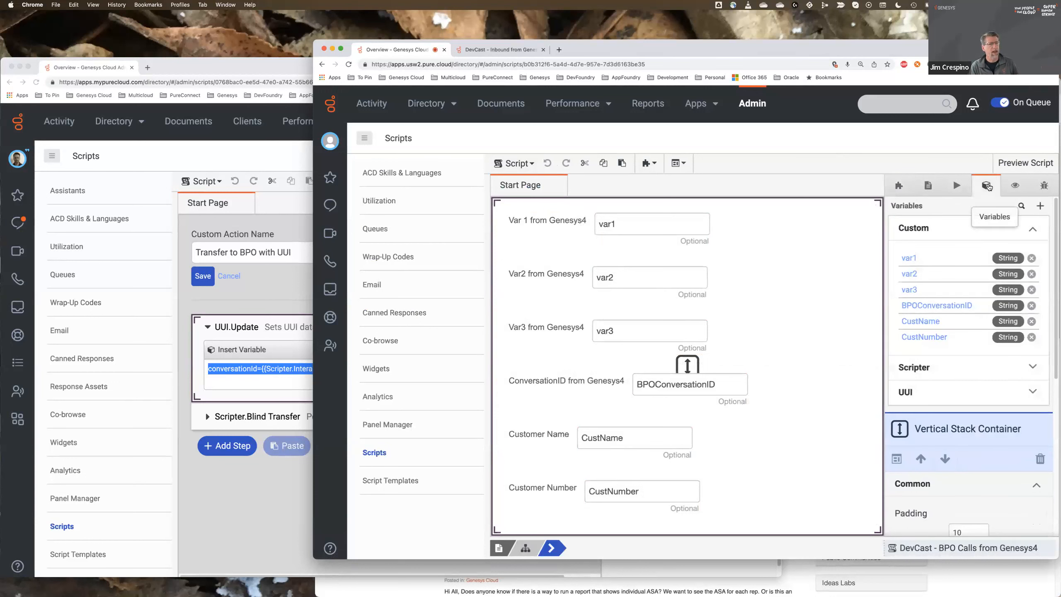
click(913, 260)
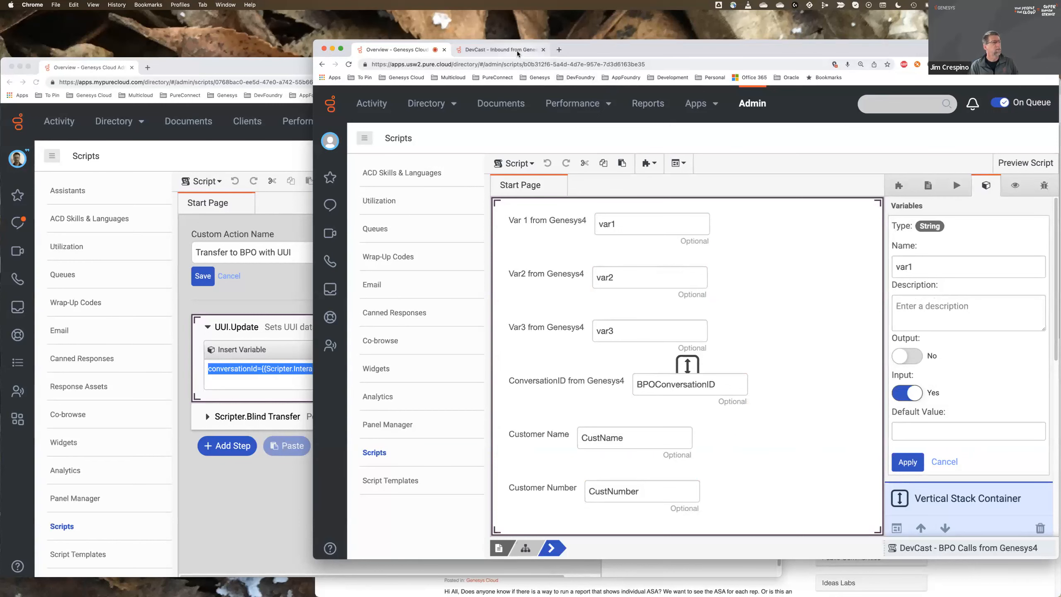
- Go to the receiving organization's installed integrations and open the BPO Genesys4 Data Actions integration
click(751, 104)
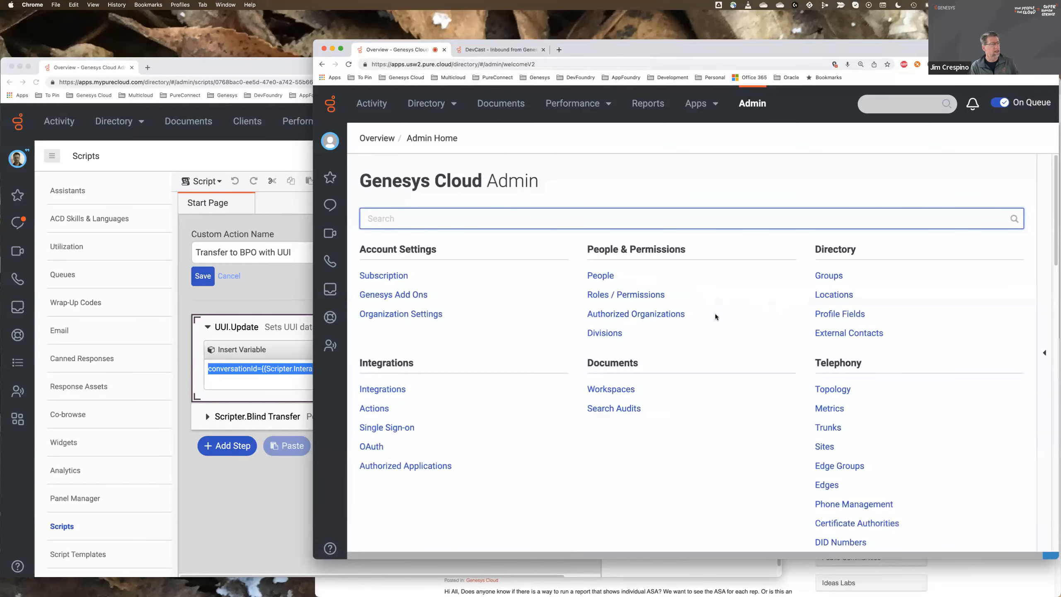
click(376, 391)
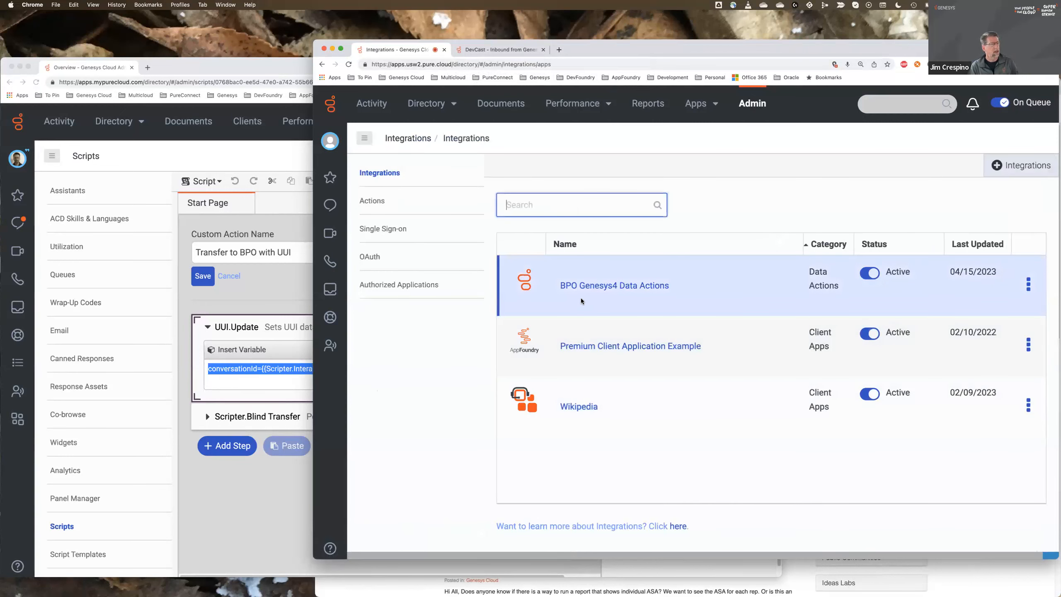
click(588, 287)
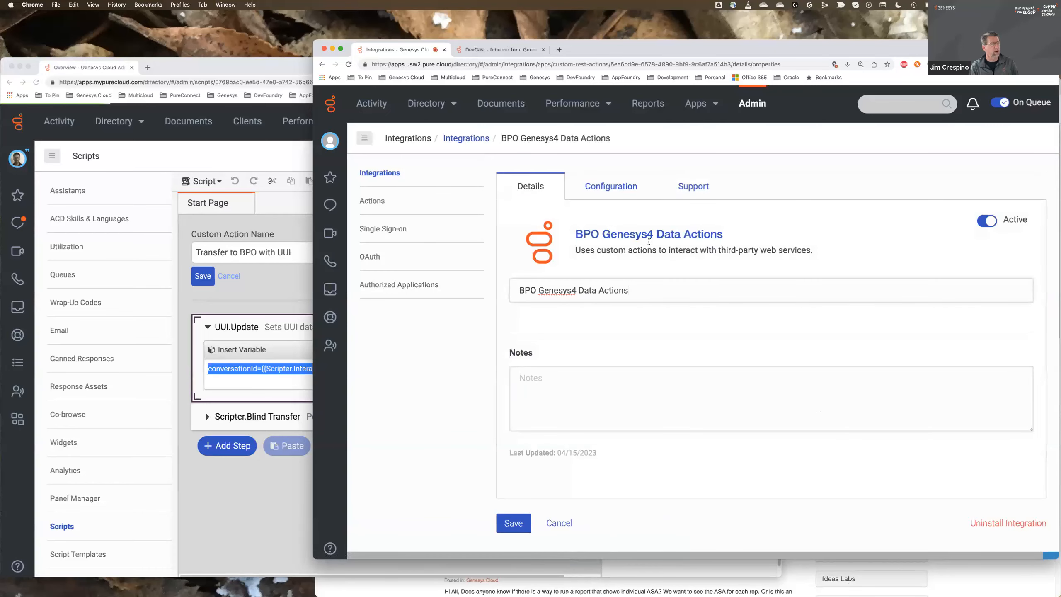
- Search the integrations available for installation for "web se" and return to the installed integrations list
click(392, 176)
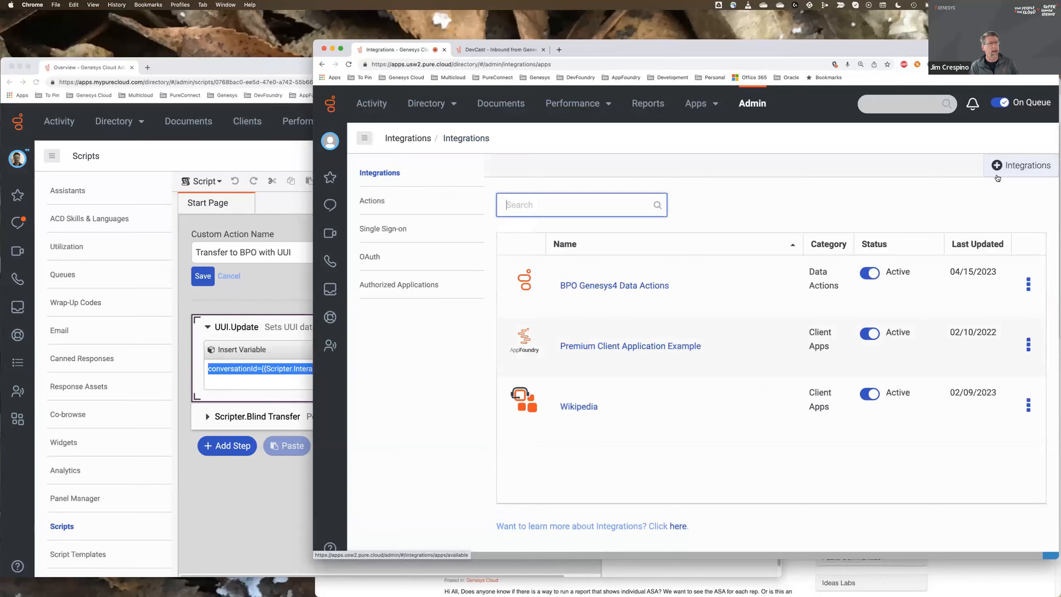
click(1005, 167)
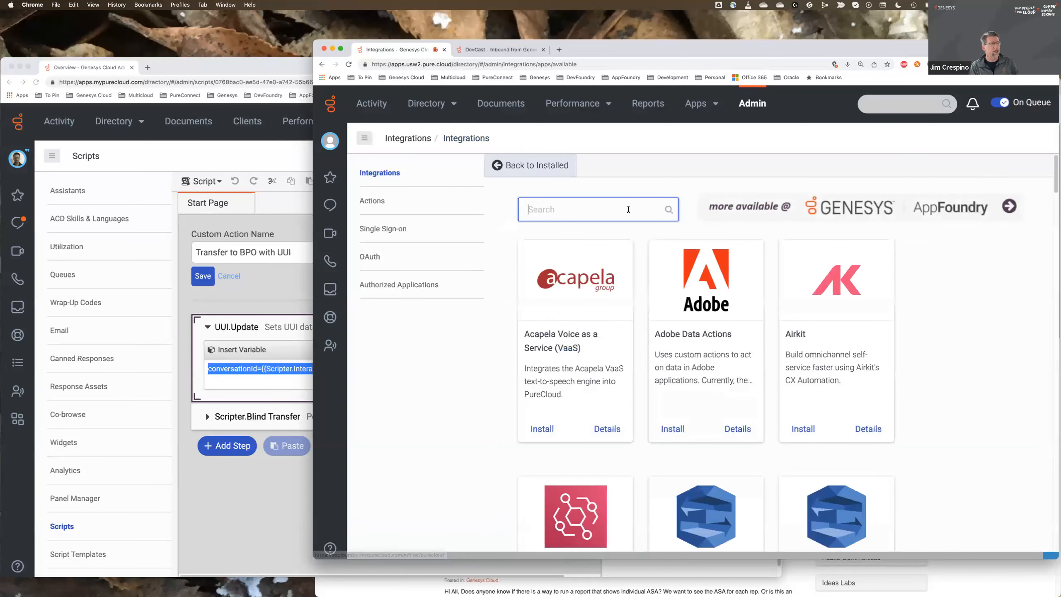
text(web se)
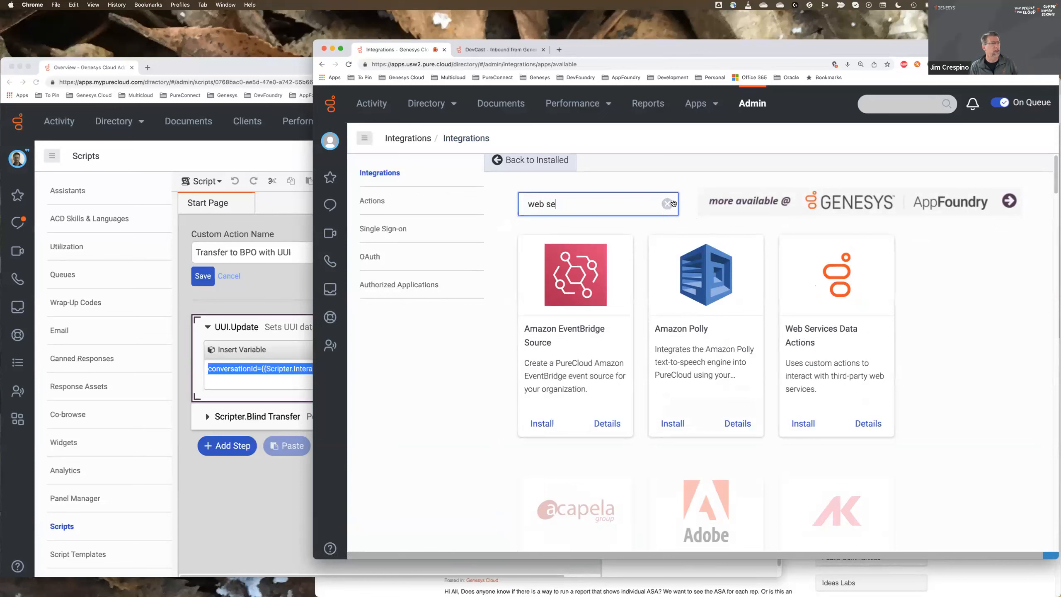
click(383, 179)
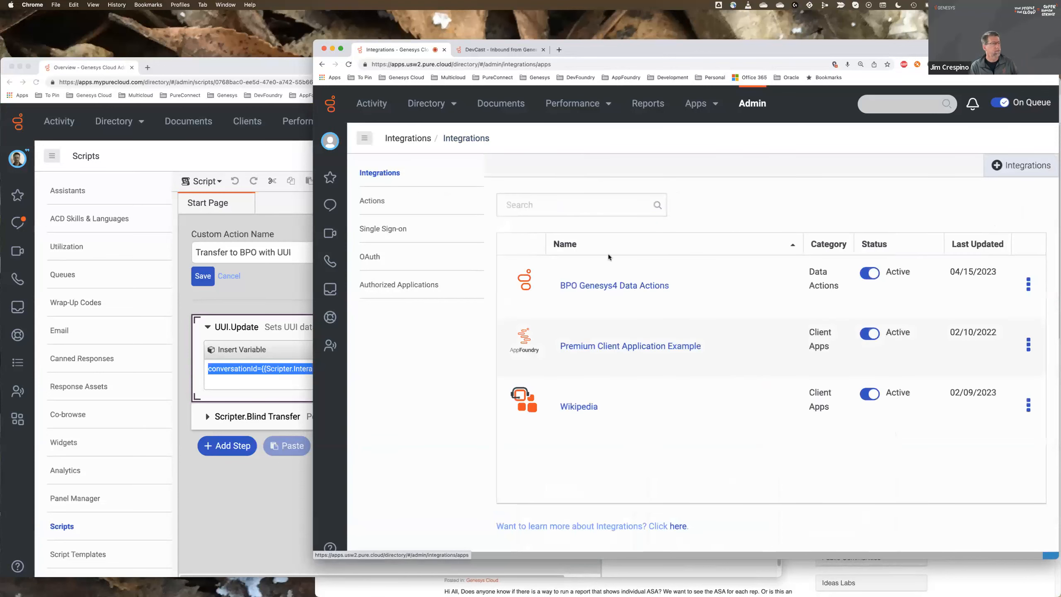
- View the receiving organization's OAuth clients, and open the OAuth client list in the sending organization's window
click(369, 258)
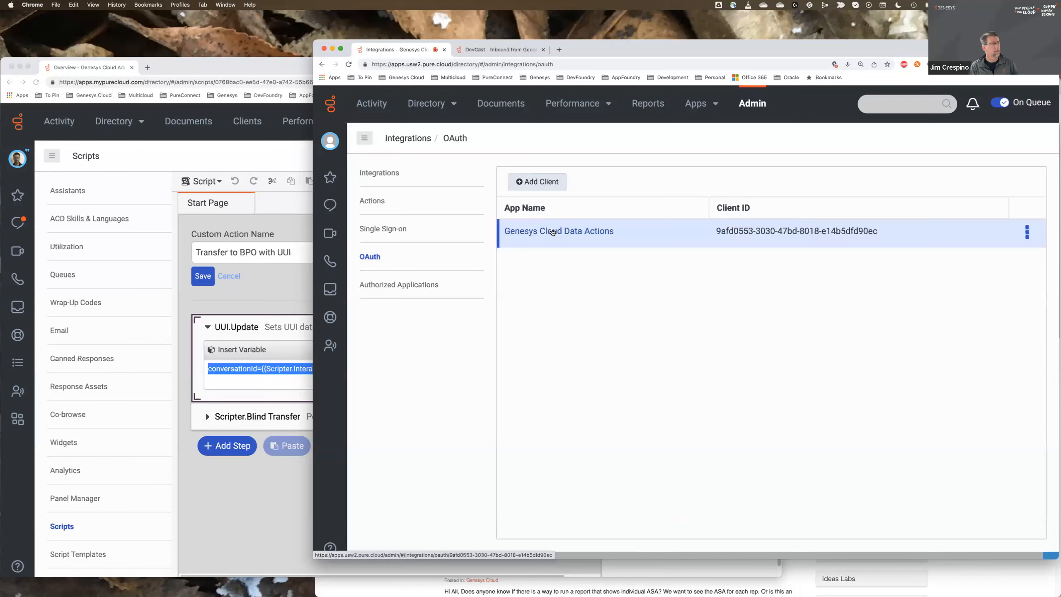
click(254, 162)
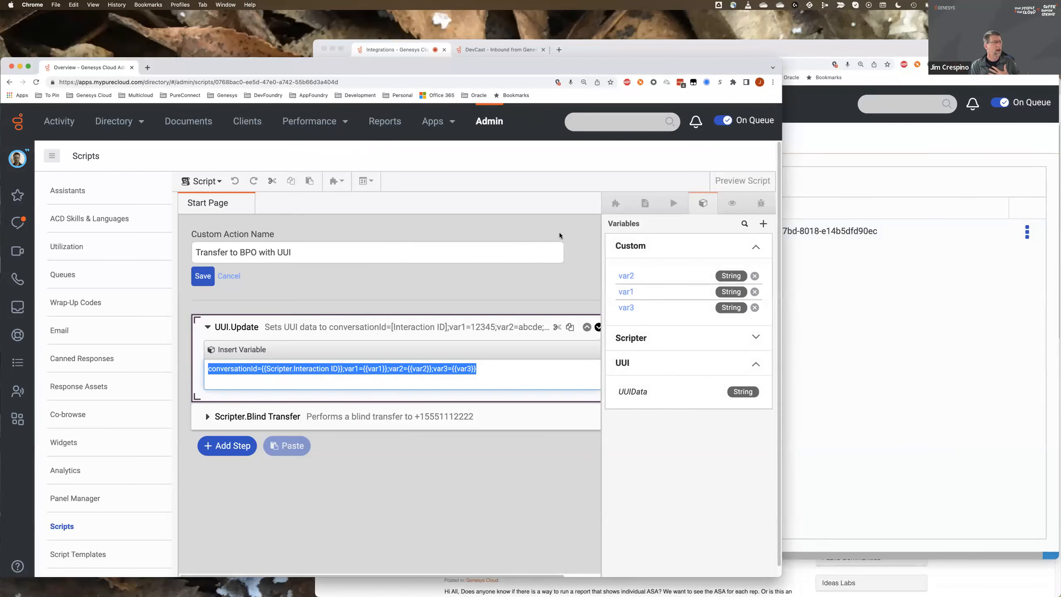
click(488, 121)
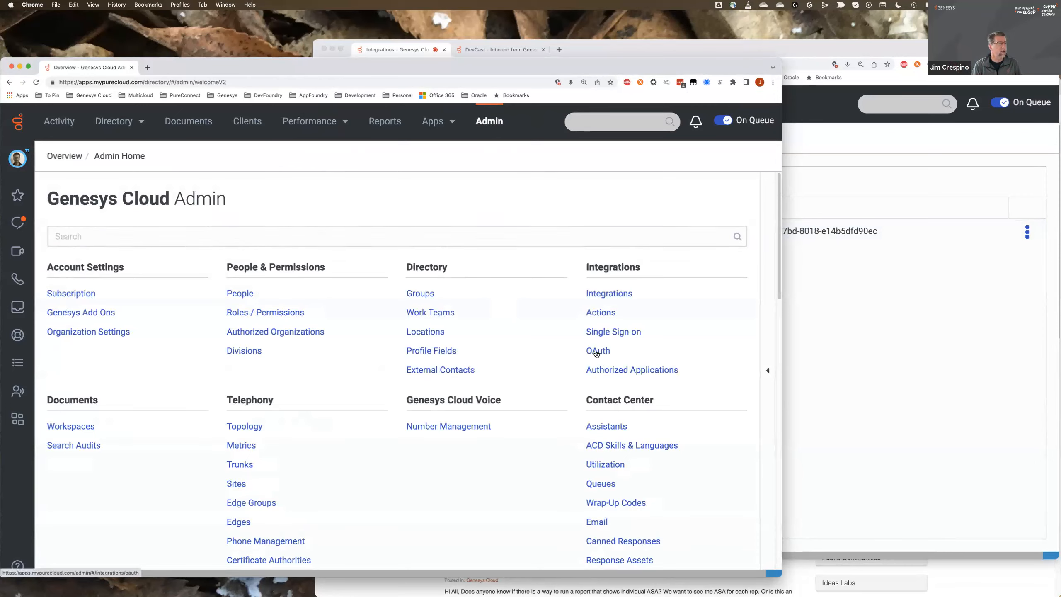
click(597, 351)
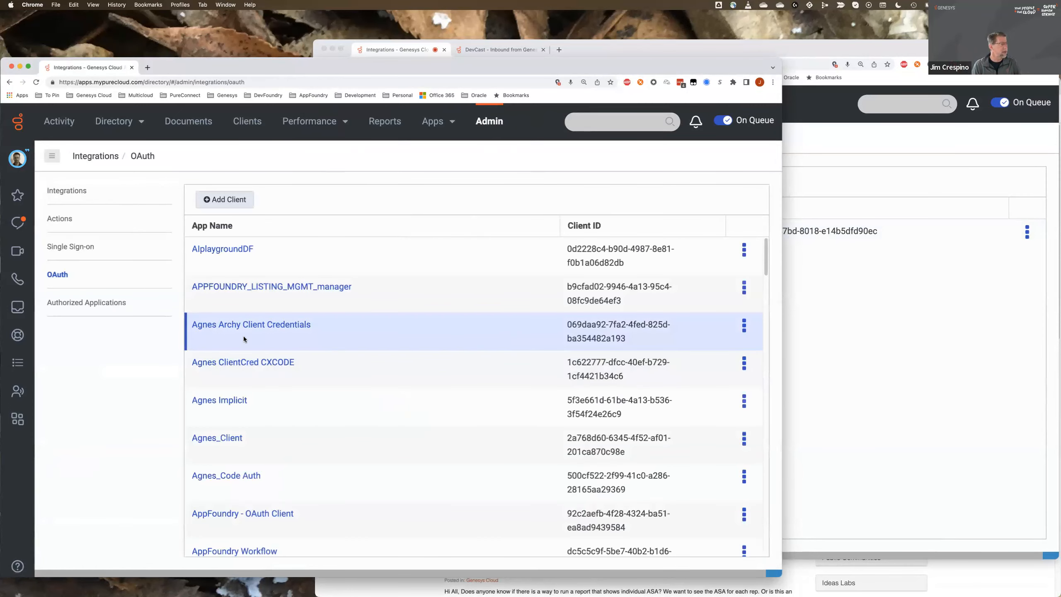
- Open the DevCast - BPO - AppFoundryPOCLab - Access OAuth client and review its token duration, grant type and client ID fields
scroll(245, 338, down, 5)
scroll(245, 339, down, 5)
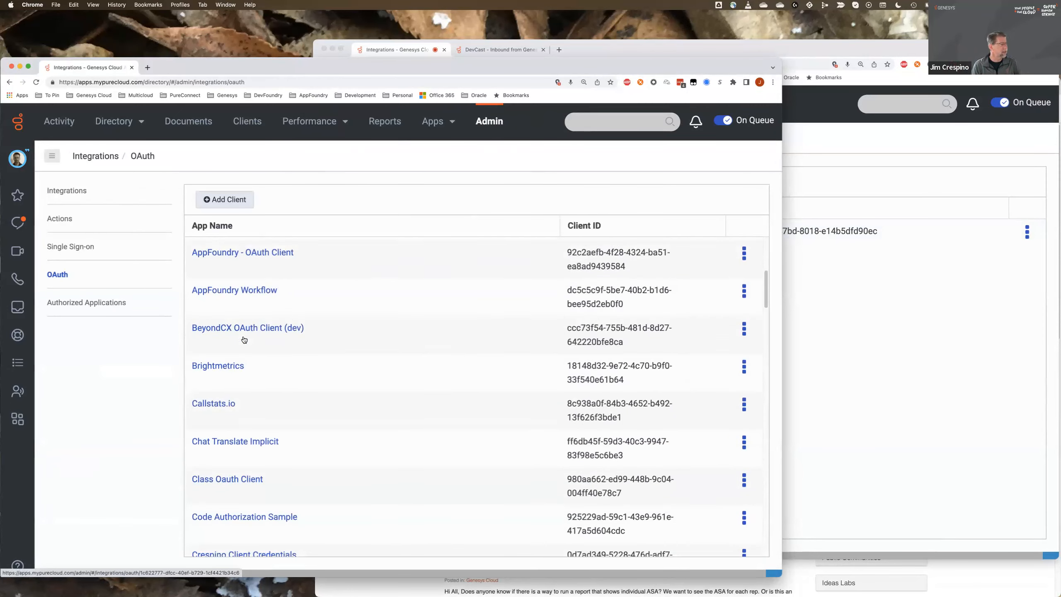
scroll(245, 337, down, 3)
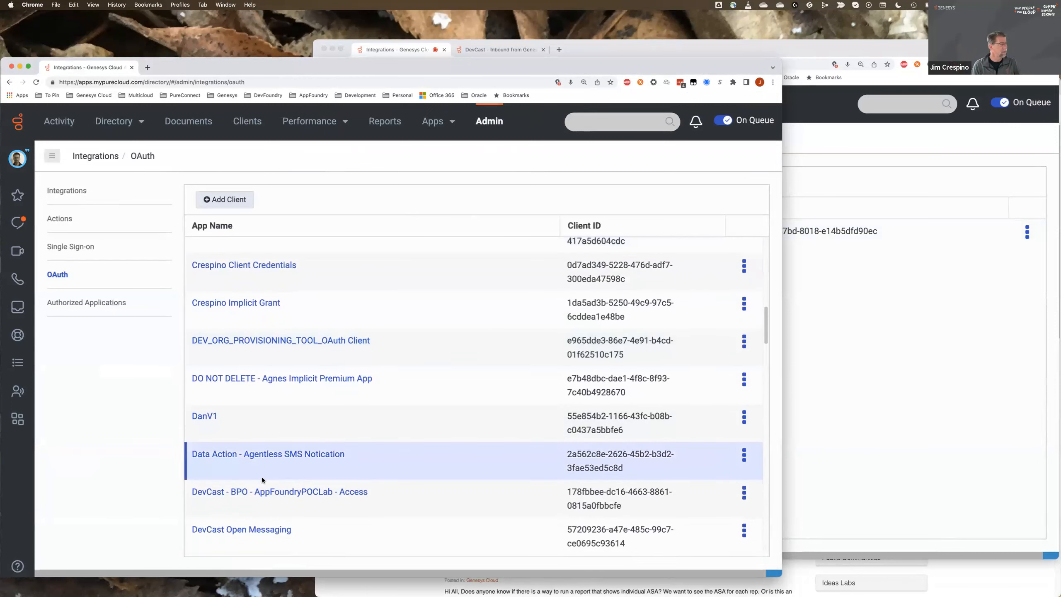
click(299, 493)
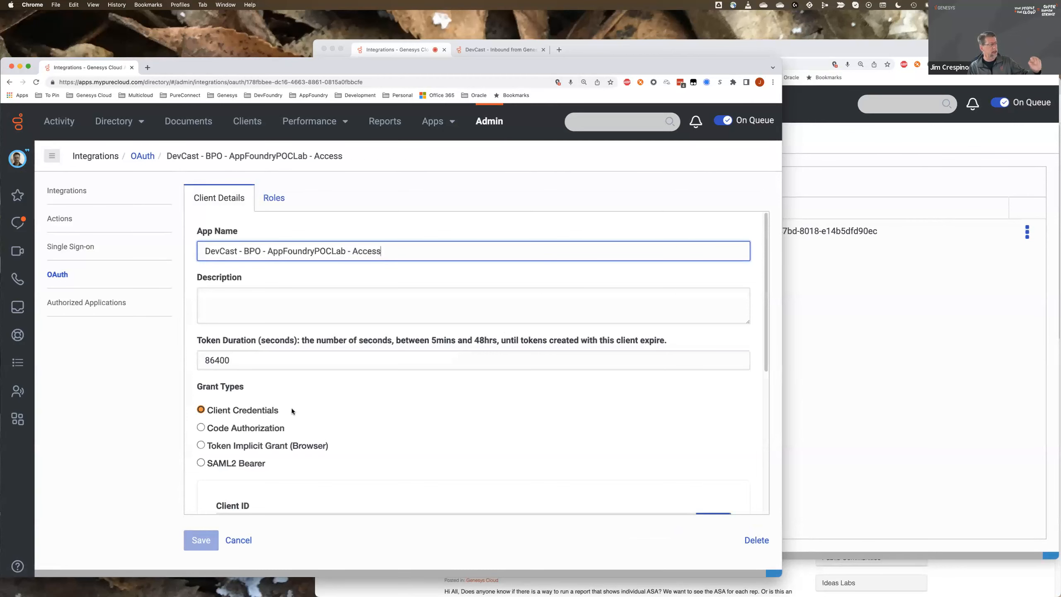
scroll(292, 411, down, 1)
scroll(291, 411, up, 1)
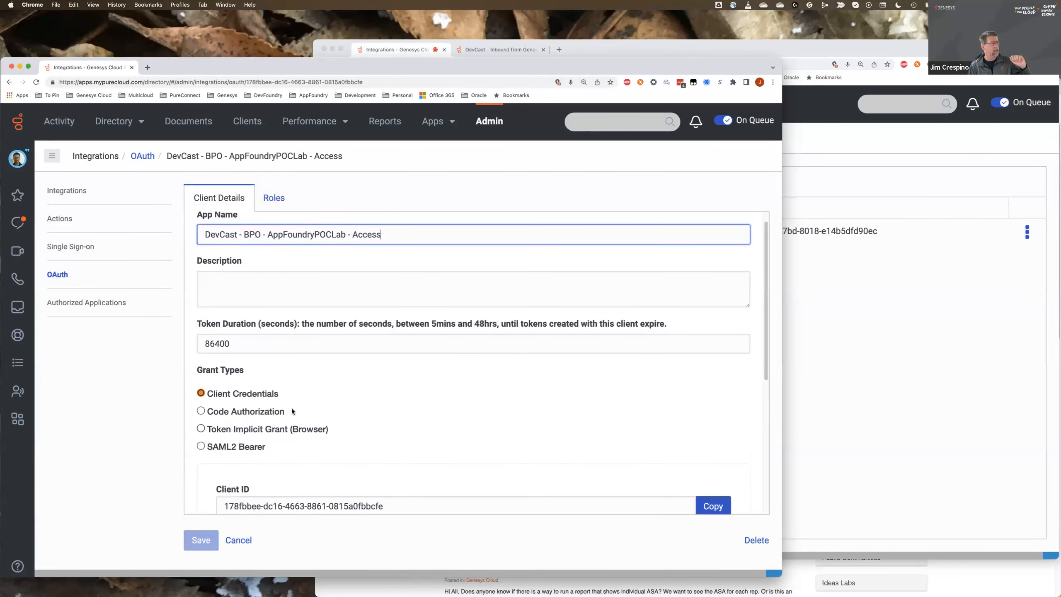
- Check the roles assigned to the OAuth client and return to its client details
click(274, 198)
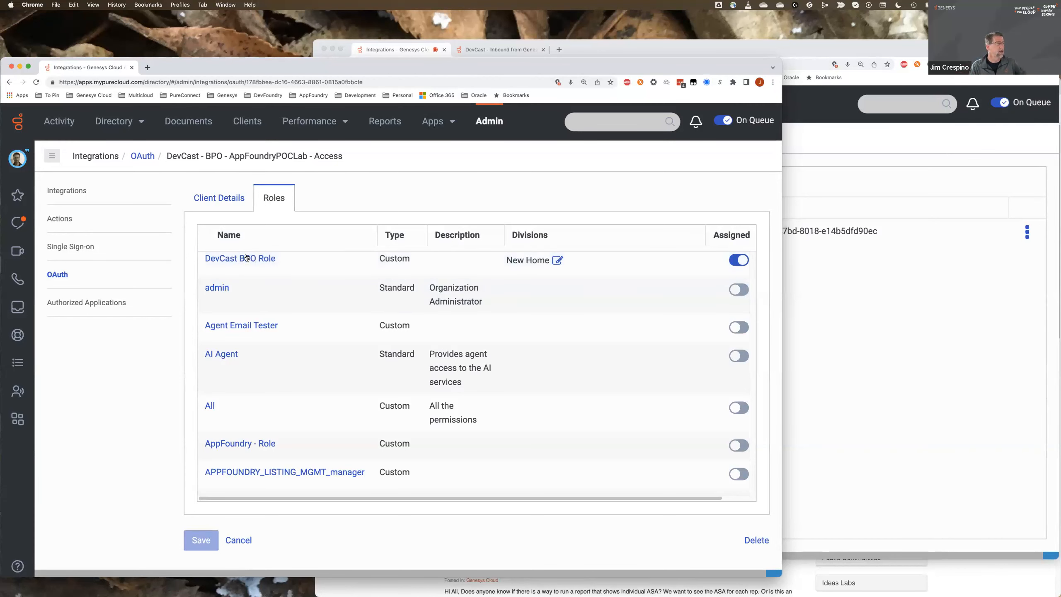
click(230, 201)
scroll(360, 432, down, 1)
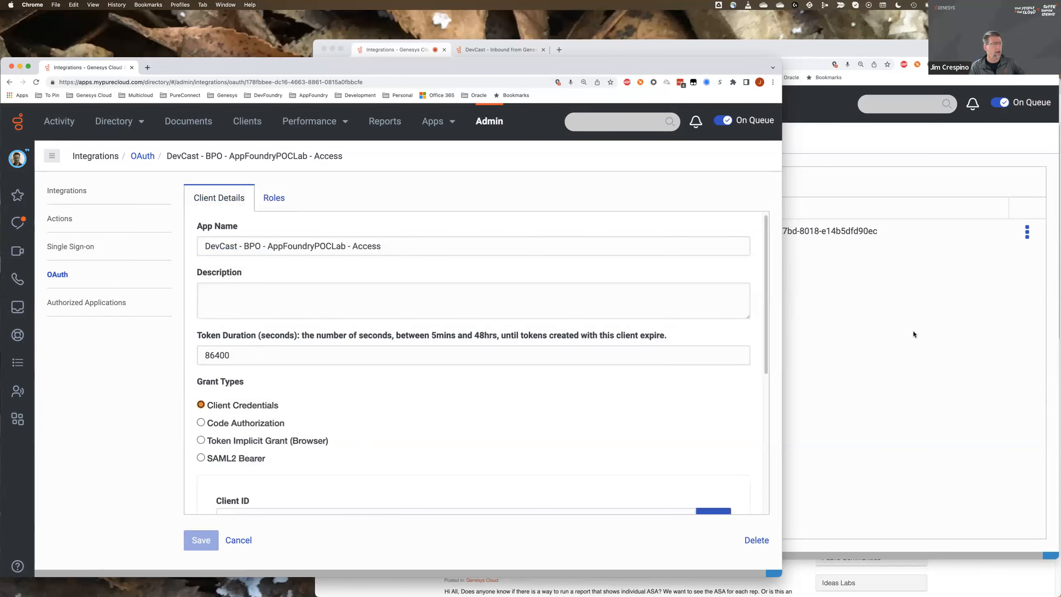
- Switch to the receiving organization's window and open the configuration of the BPO Genesys4 Data Actions integration
click(932, 328)
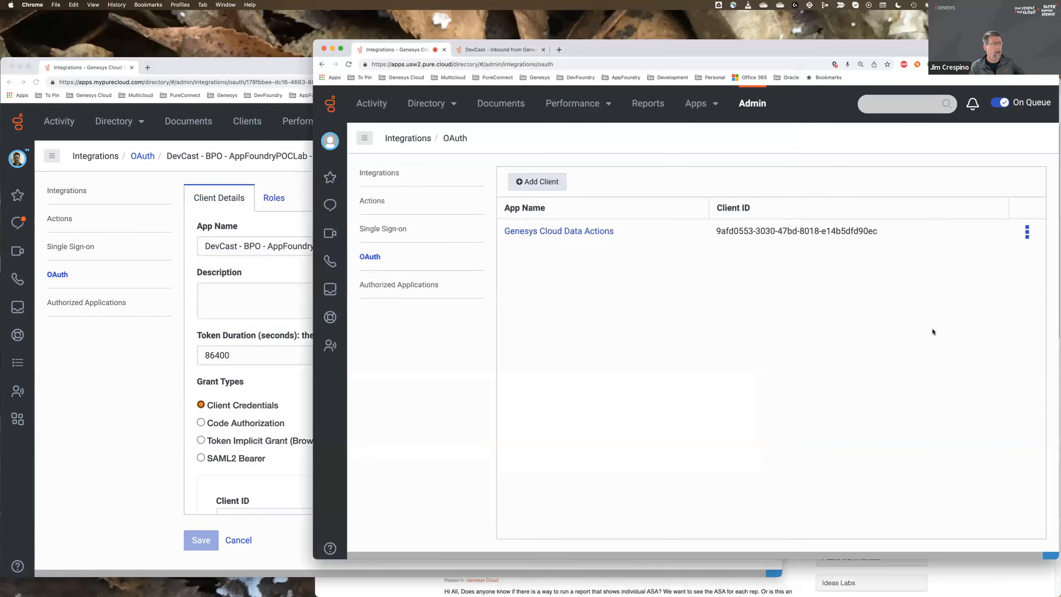
click(379, 172)
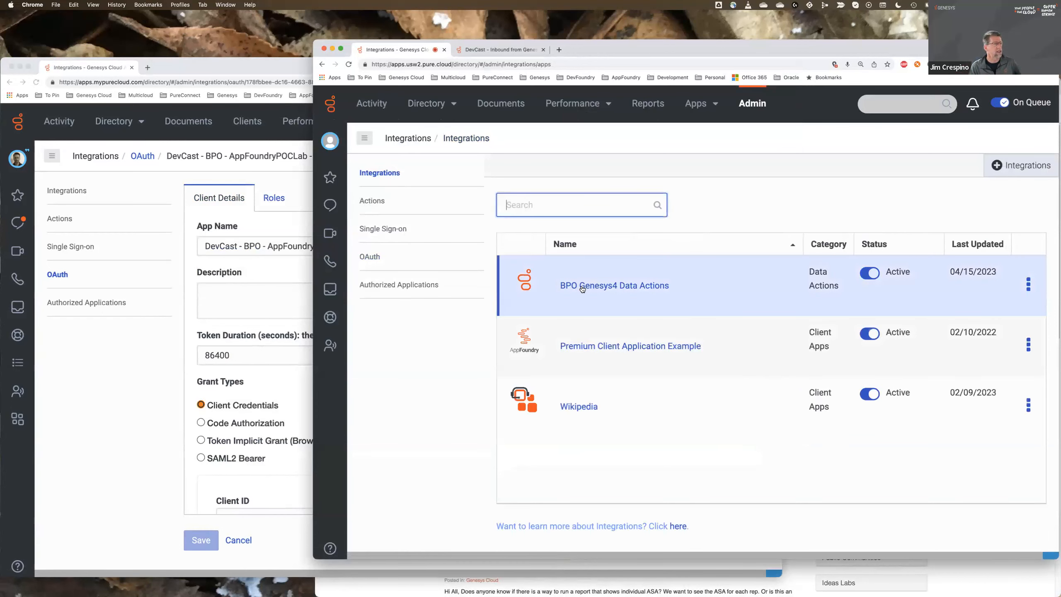
click(583, 287)
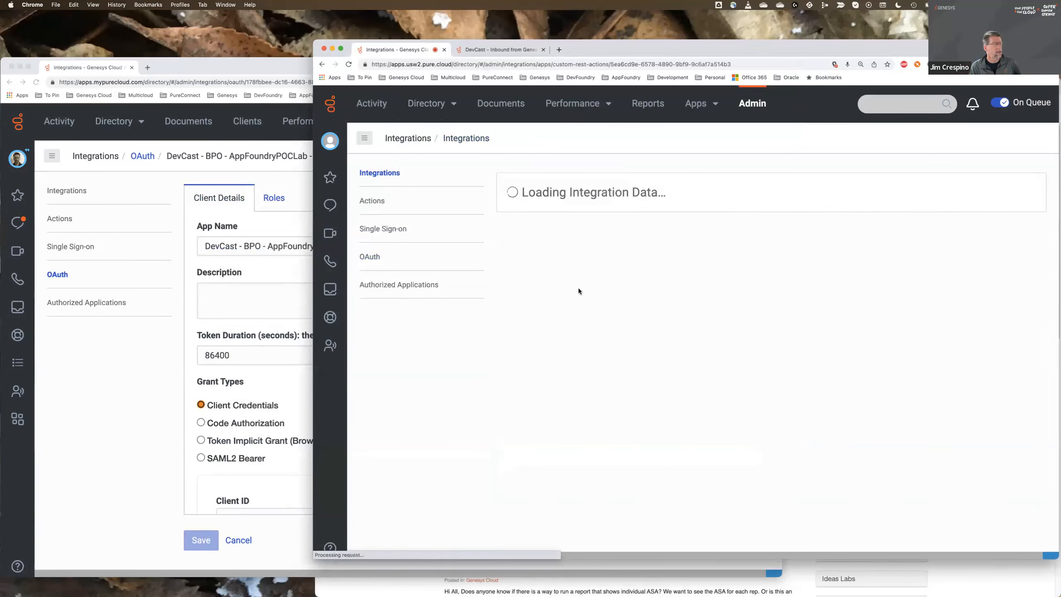
click(611, 186)
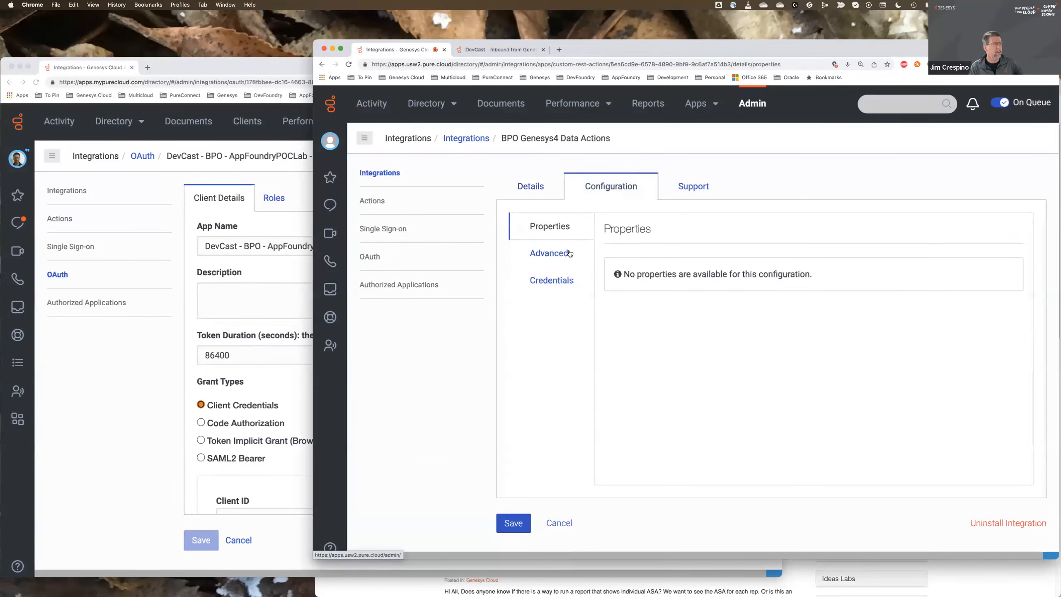
- Check the web service credential type of the BPO Genesys4 Data Actions integration, and open the list of data actions
click(552, 280)
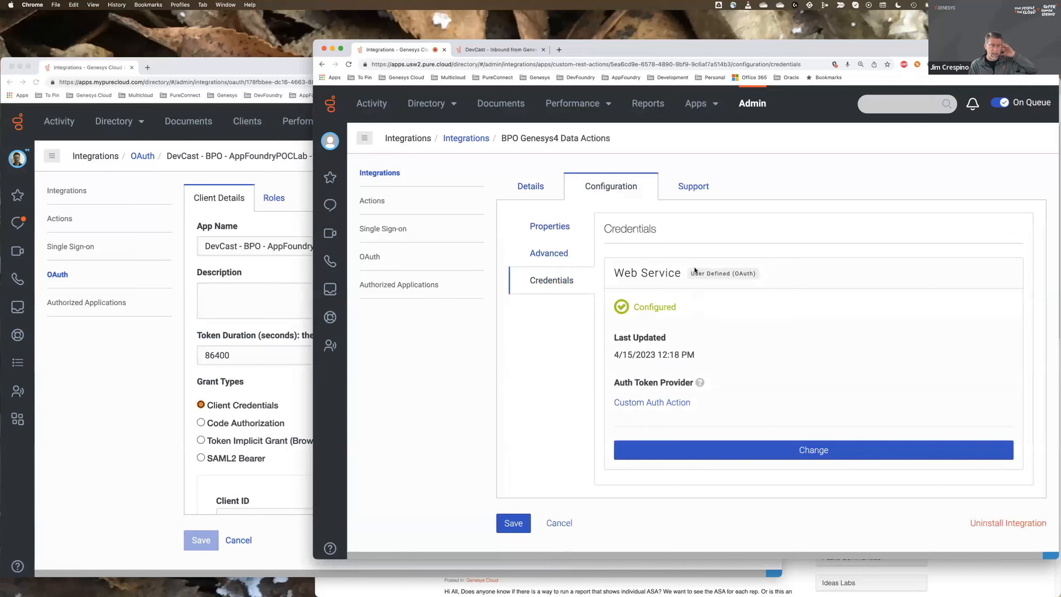
drag(692, 273, 754, 273)
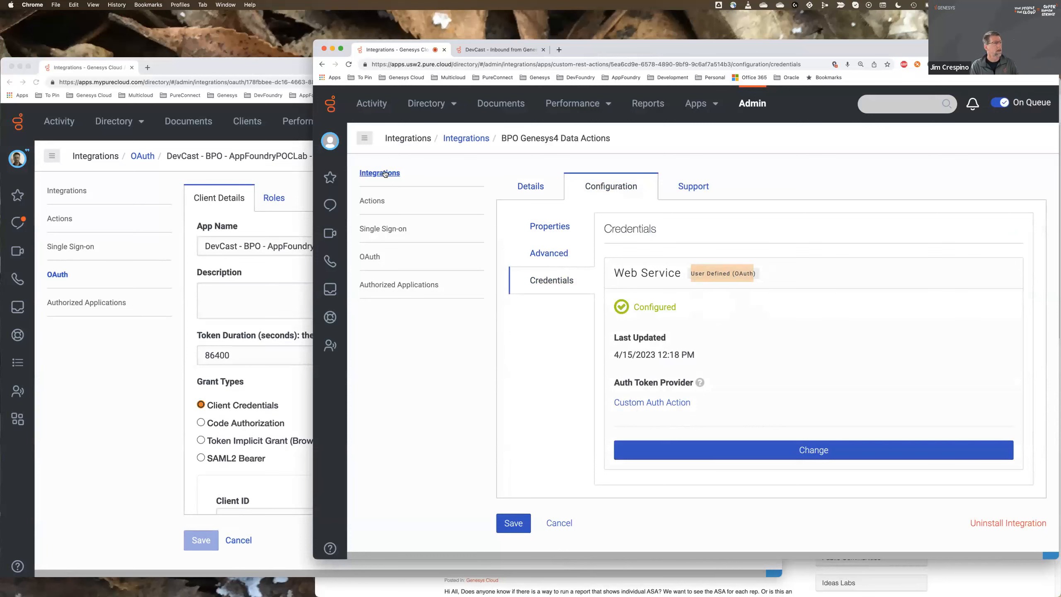
click(372, 201)
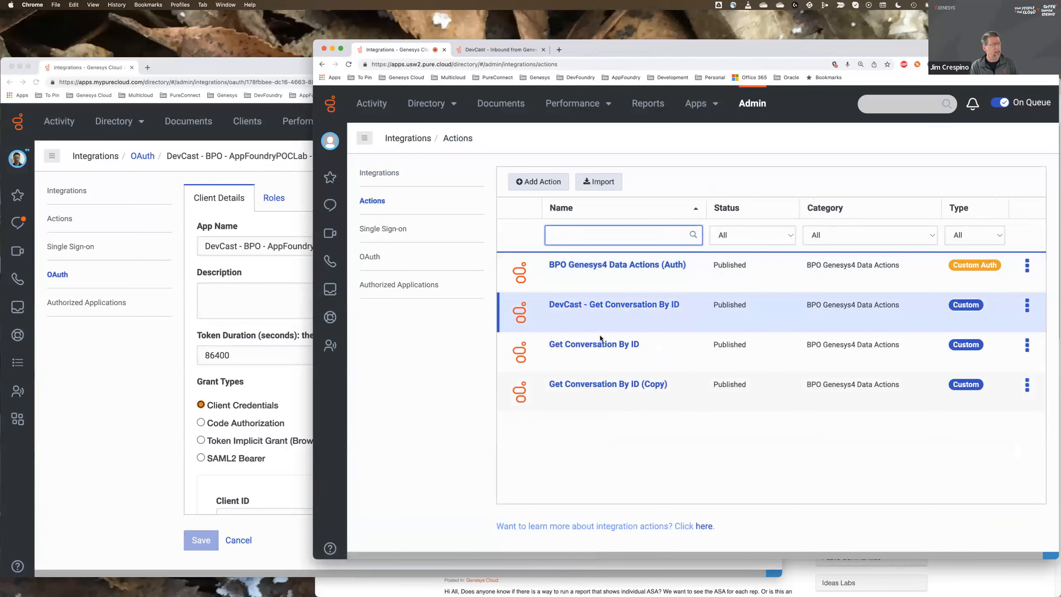
- Open the DevCast - Get Conversation By ID data action and review its input and output contracts
click(609, 304)
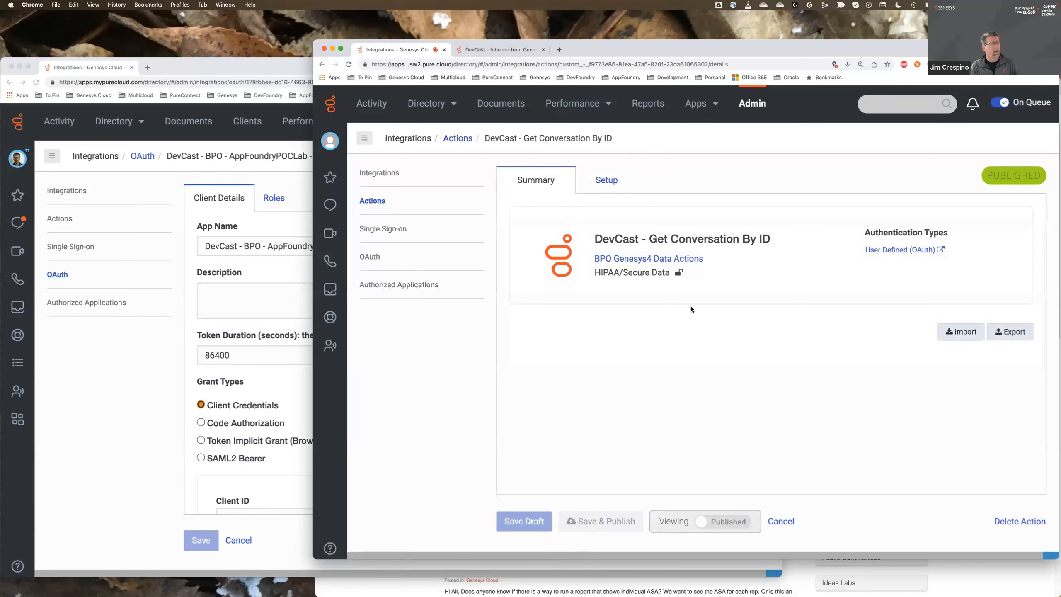
click(614, 183)
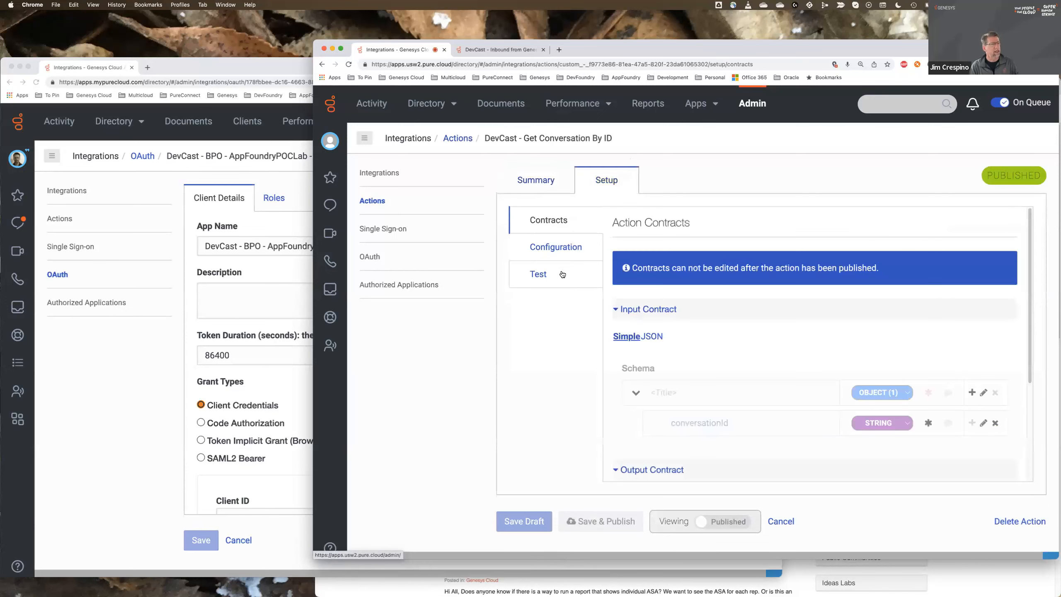
scroll(738, 302, down, 1)
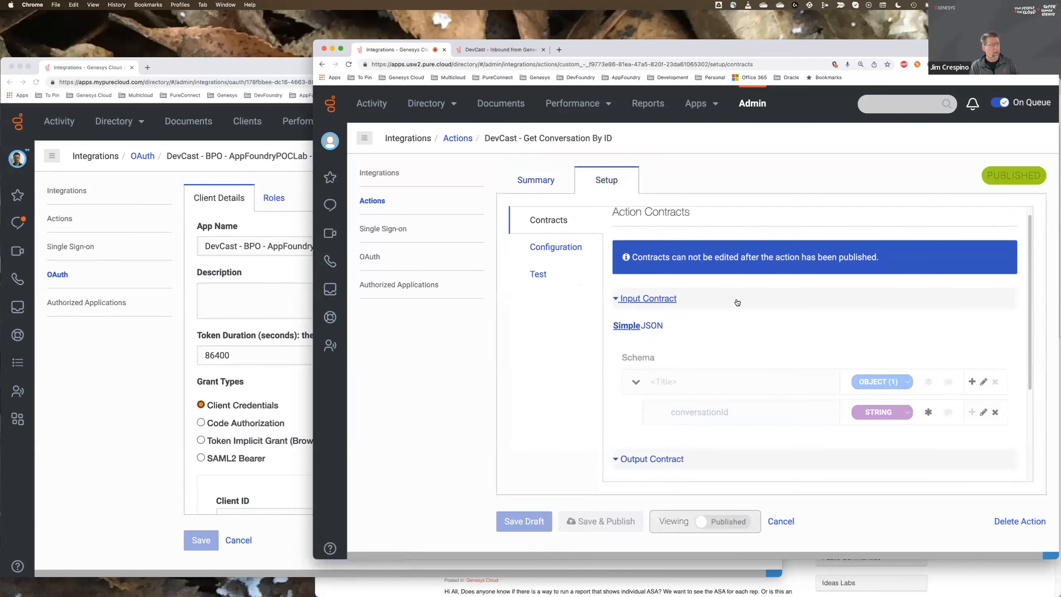
scroll(738, 303, down, 4)
scroll(737, 303, down, 3)
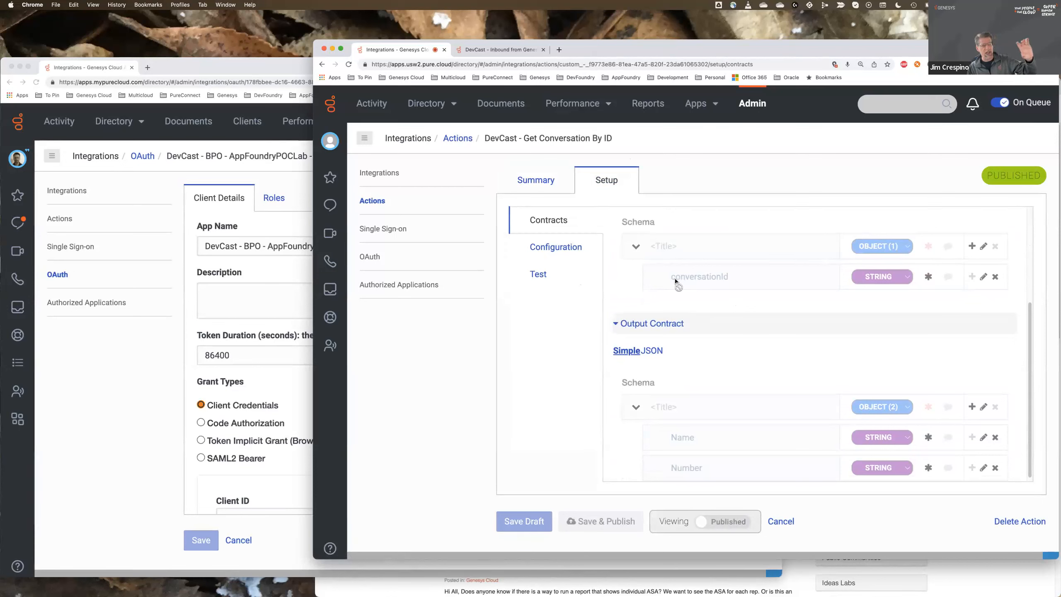
scroll(683, 293, down, 1)
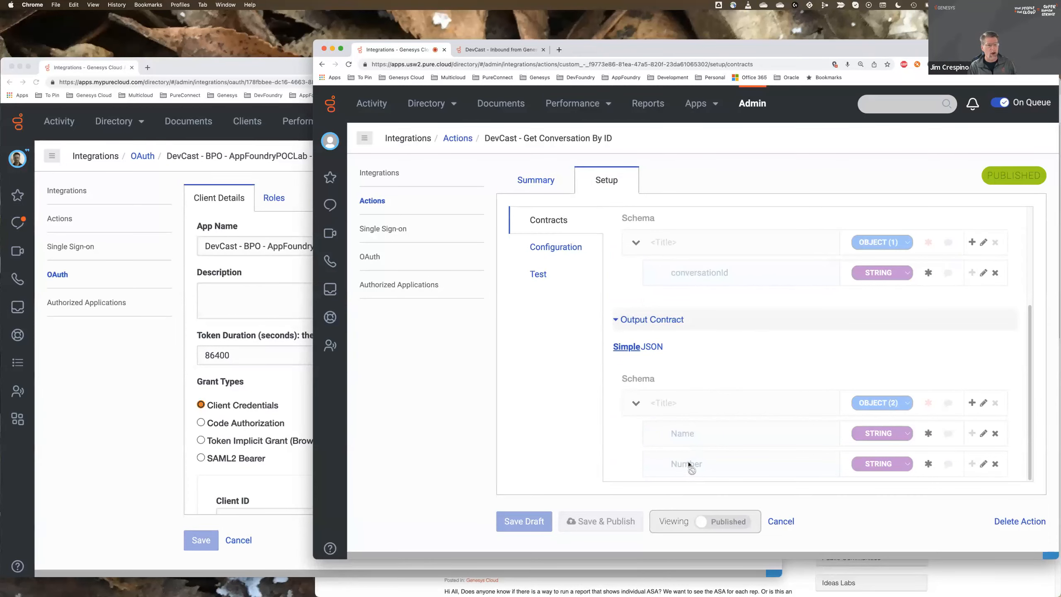
- Review the data action's request and response configuration, widening the browser window to show the full request URL template
click(547, 246)
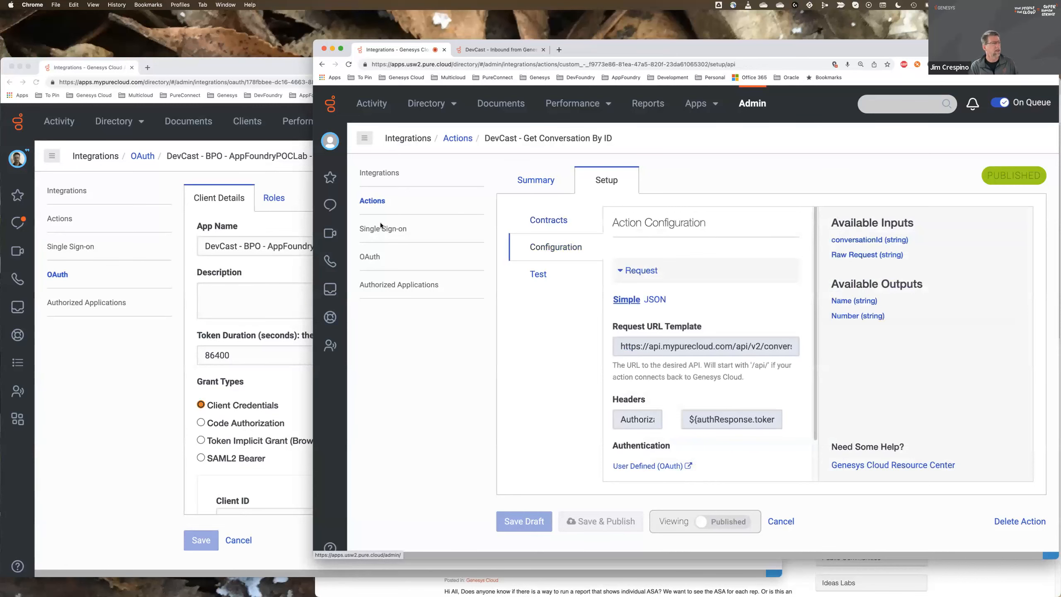
drag(314, 245, 82, 245)
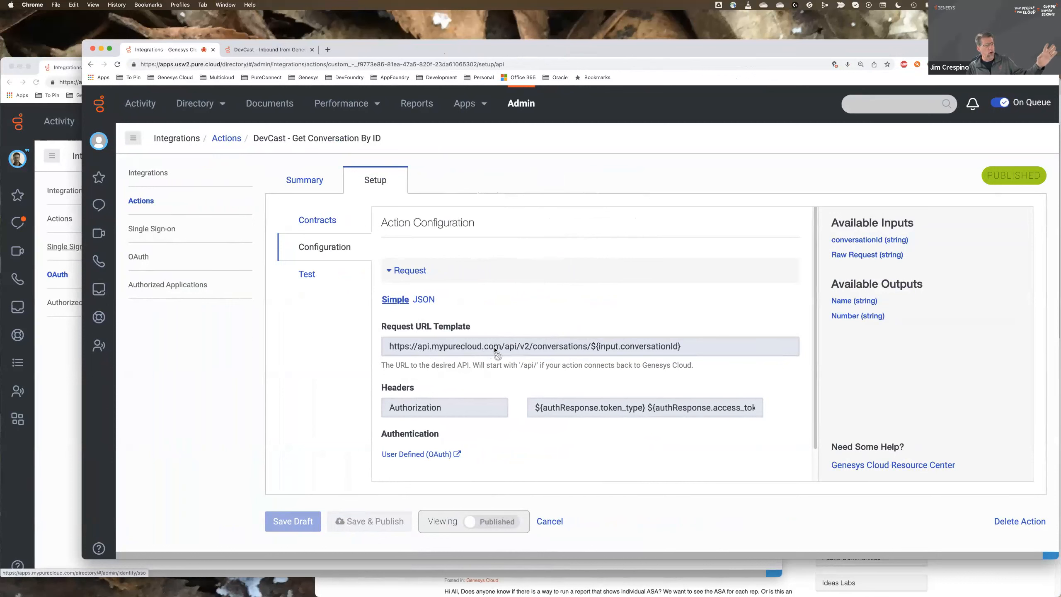
scroll(496, 351, down, 4)
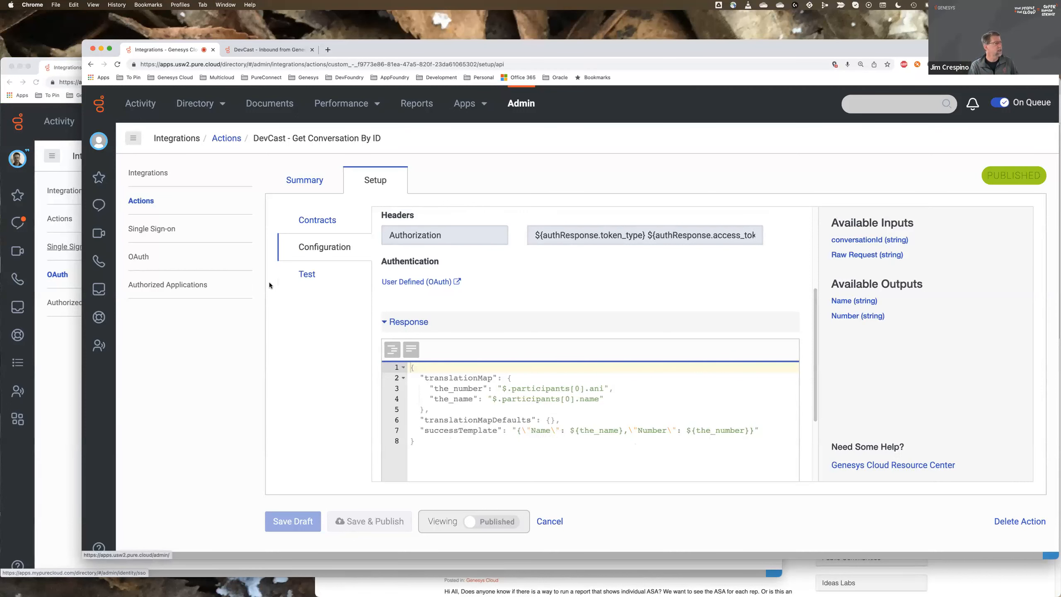
- In the sending organization's window, open the Apr 25, 2023 10:15 AM interaction's details and copy its interaction ID
click(64, 369)
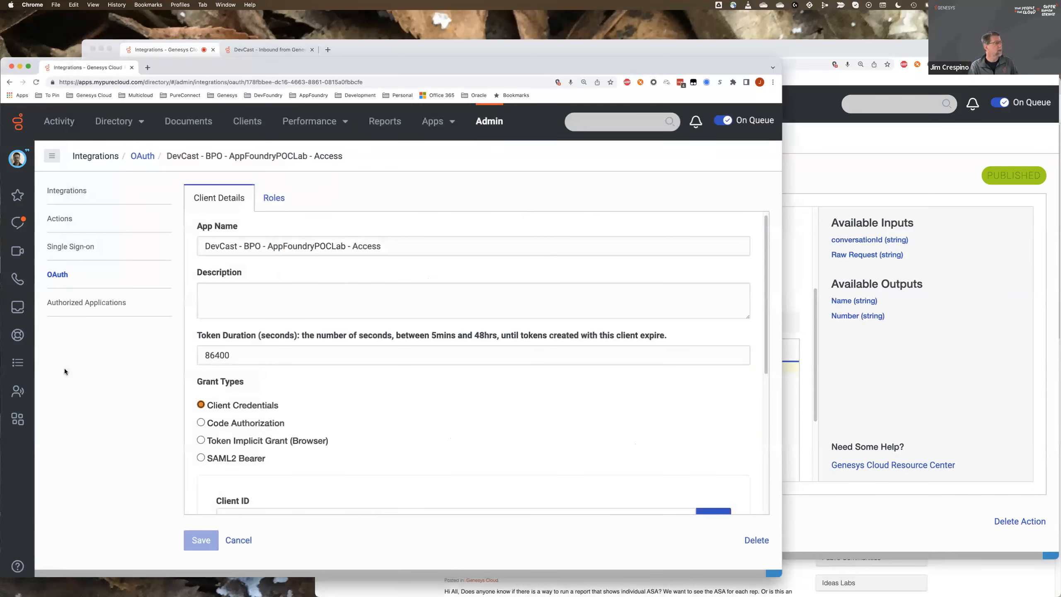
click(289, 122)
click(285, 153)
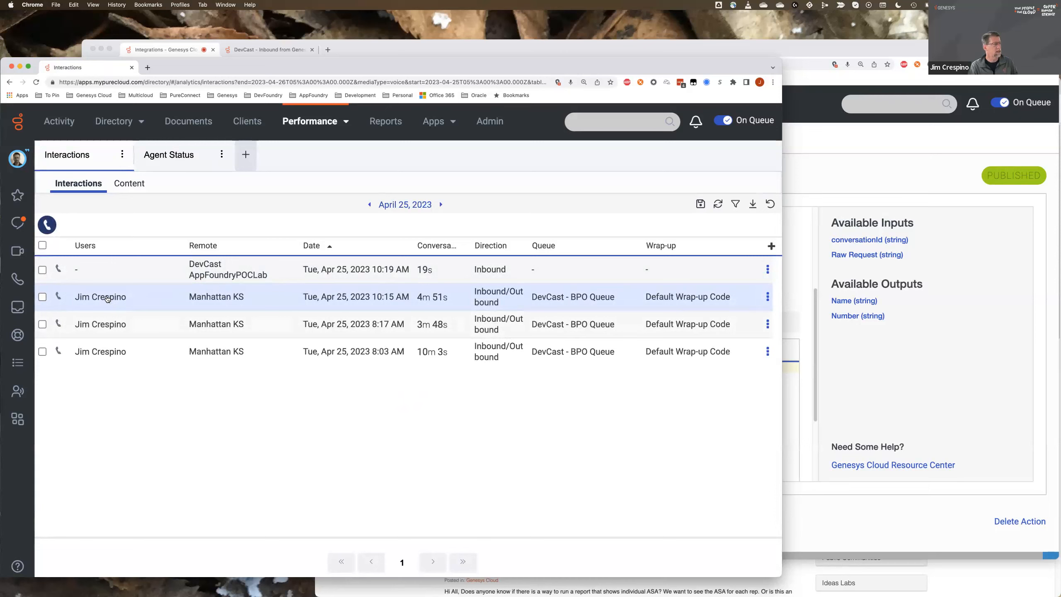
click(107, 298)
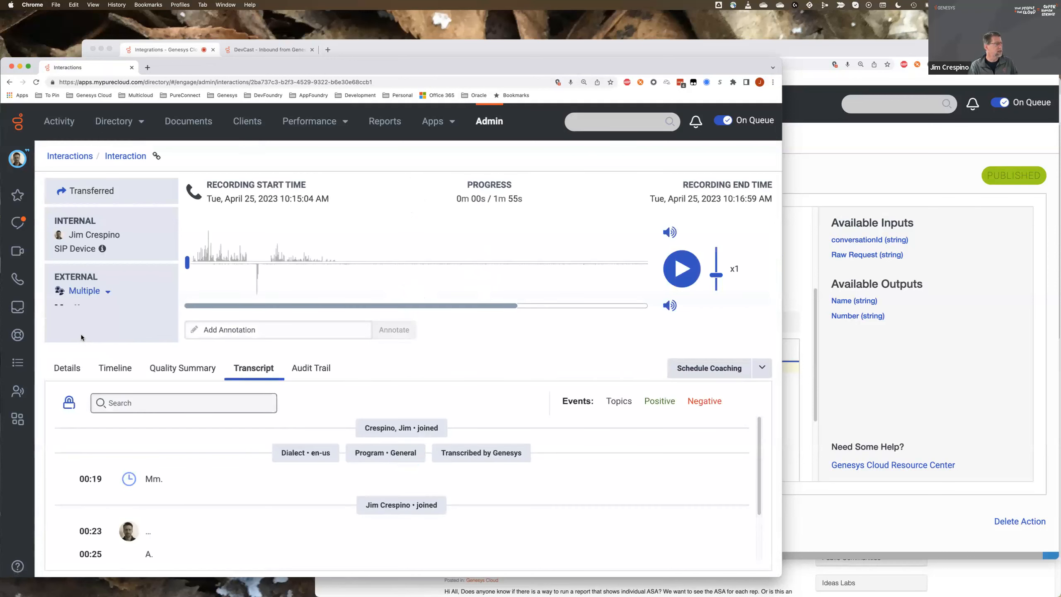
click(65, 368)
scroll(113, 332, down, 2)
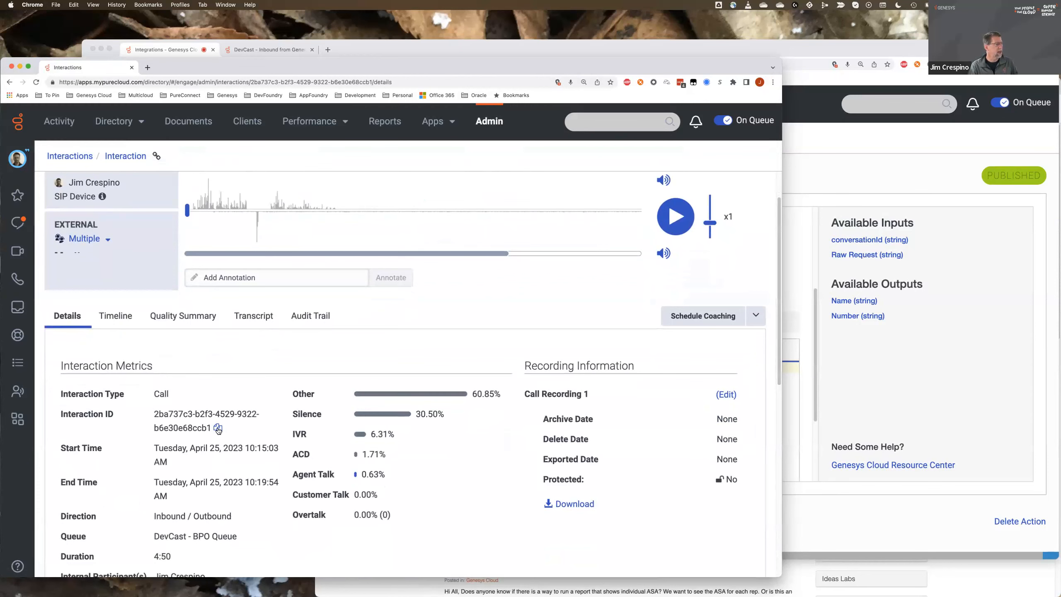
click(217, 428)
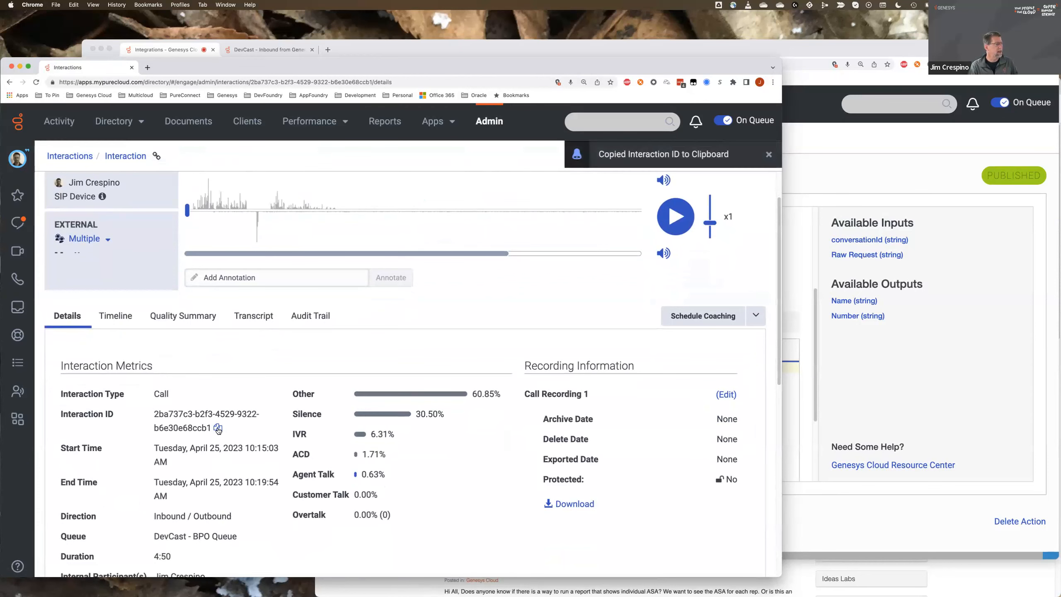
- In the receiving organization's window, test the data action with the copied interaction ID as conversationId and Flatten output turned off
click(883, 354)
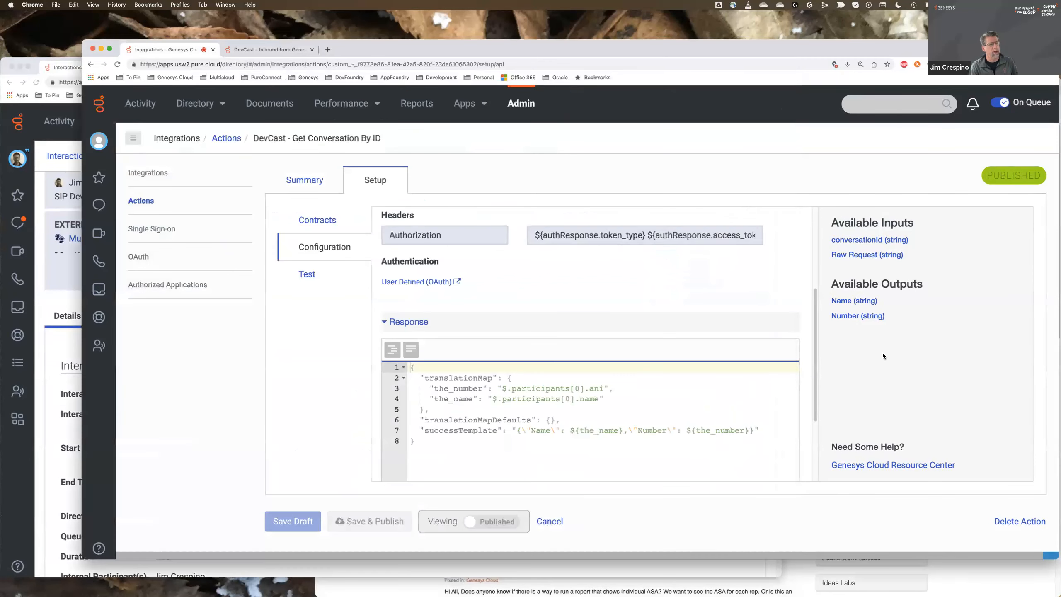
click(312, 274)
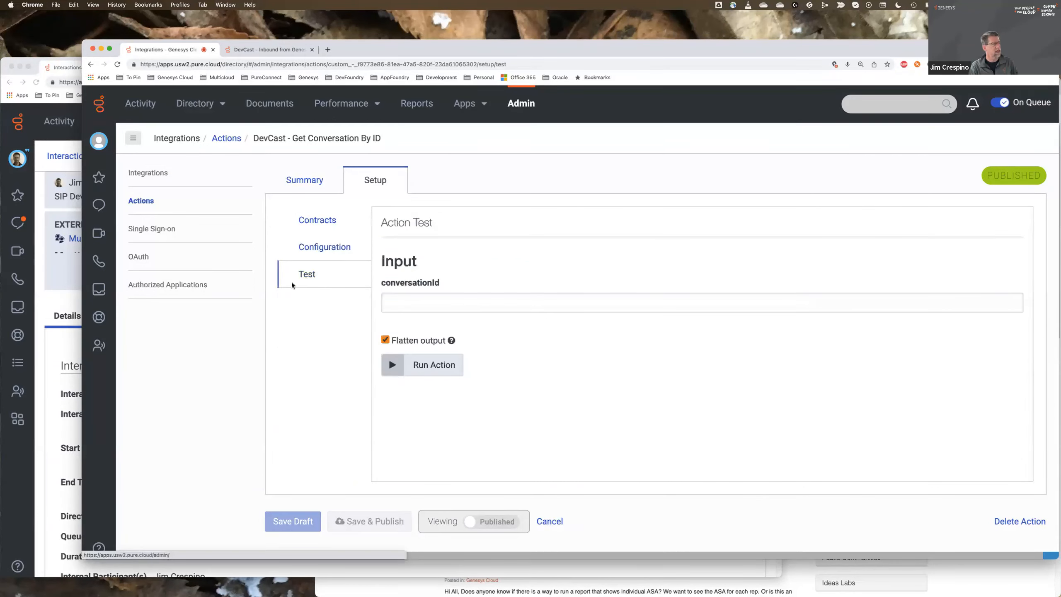
click(435, 307)
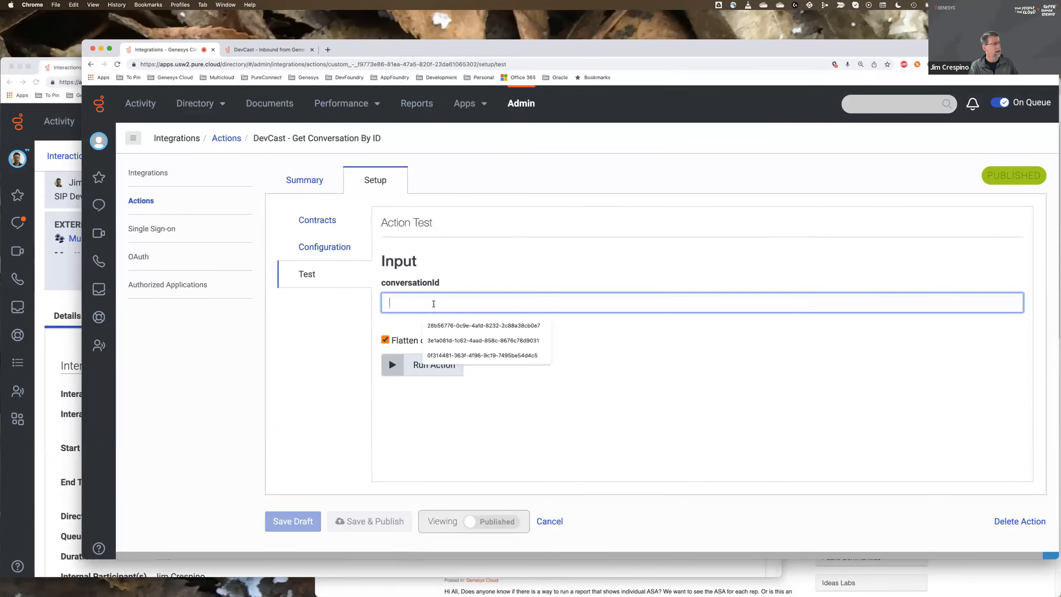
right_click(435, 306)
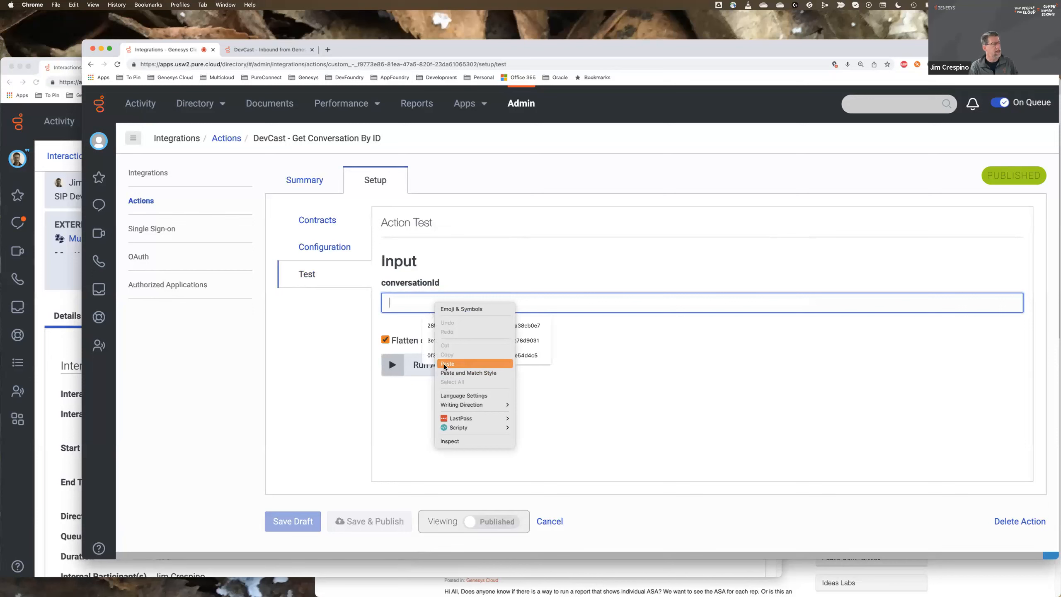
click(444, 374)
click(387, 341)
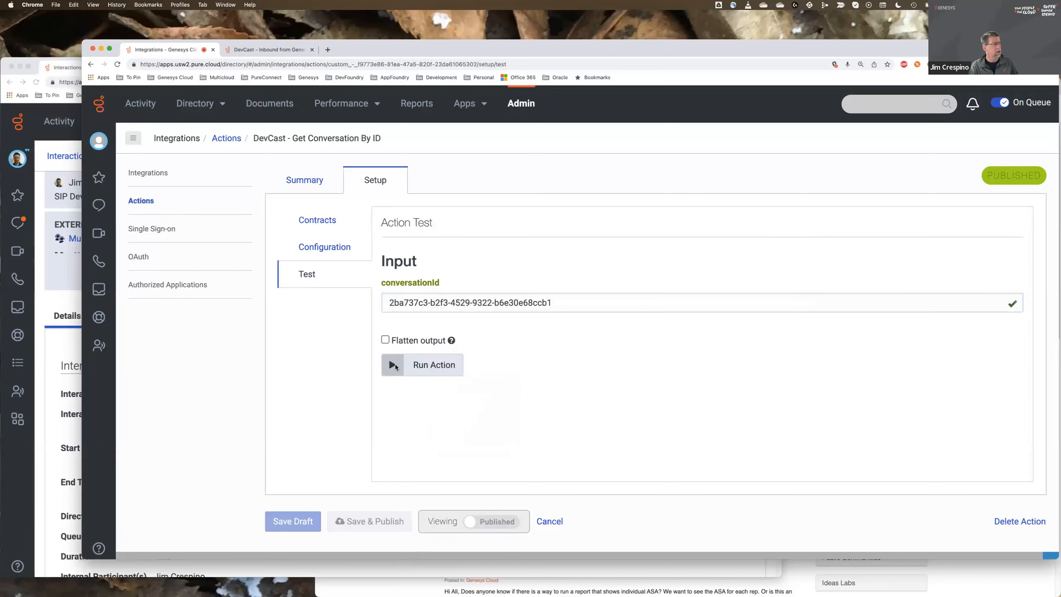
click(394, 364)
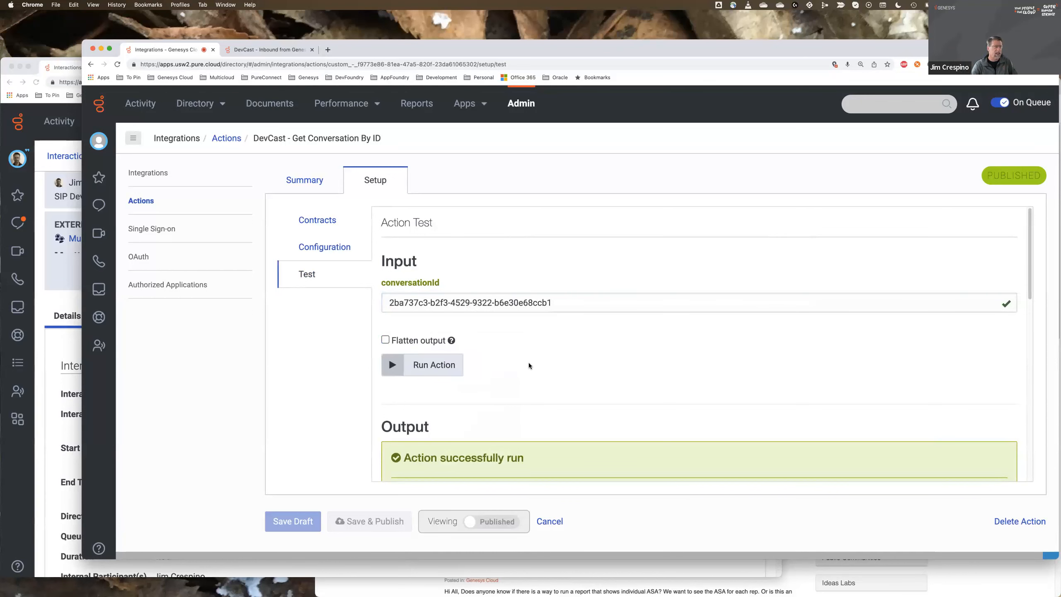
- Examine the Name and Number values in the data action's test output
scroll(561, 262, down, 6)
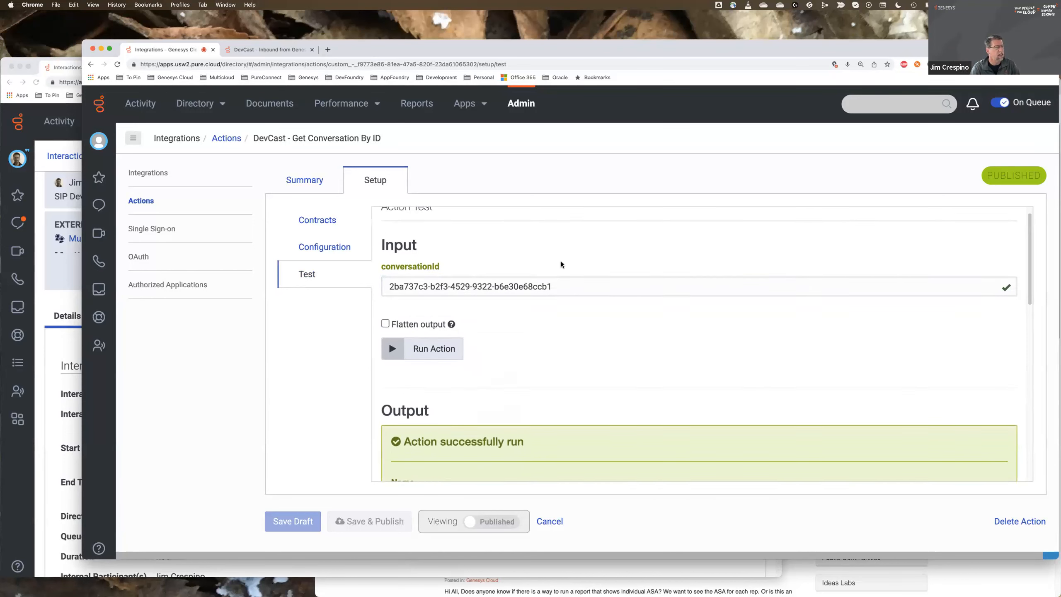
scroll(561, 265, down, 1)
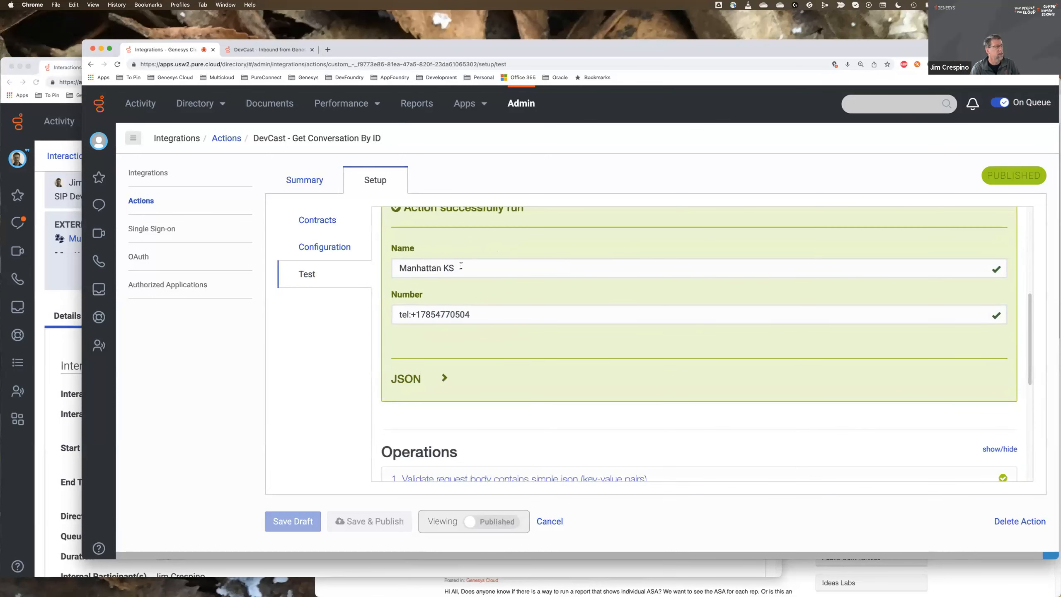
drag(400, 268, 465, 288)
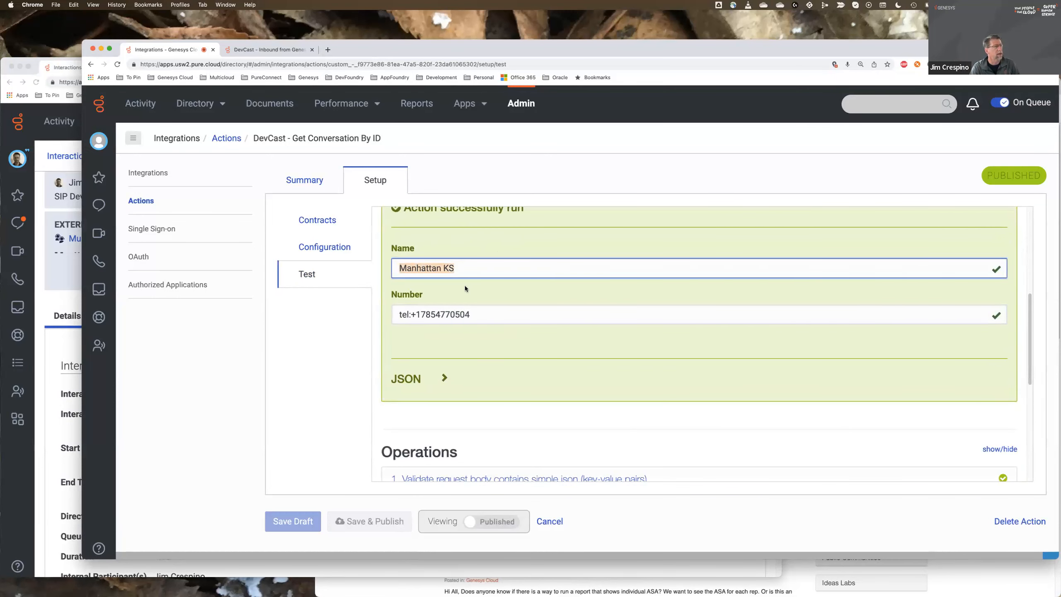
click(477, 315)
- Expand and examine the test operations for request body JSON validation, input schema validation and authentication
scroll(503, 336, down, 6)
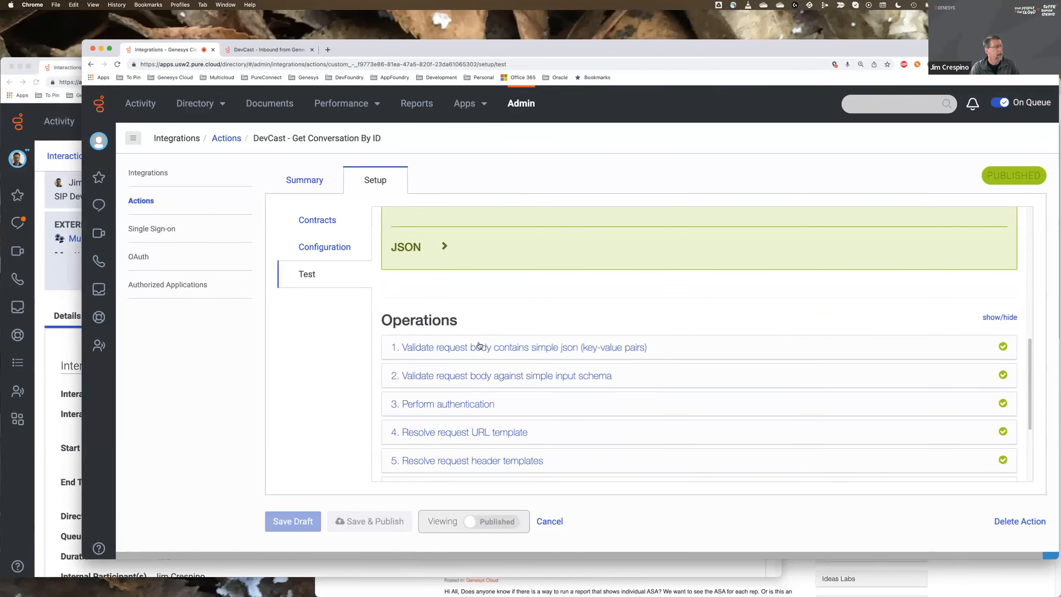
scroll(480, 348, down, 1)
click(478, 340)
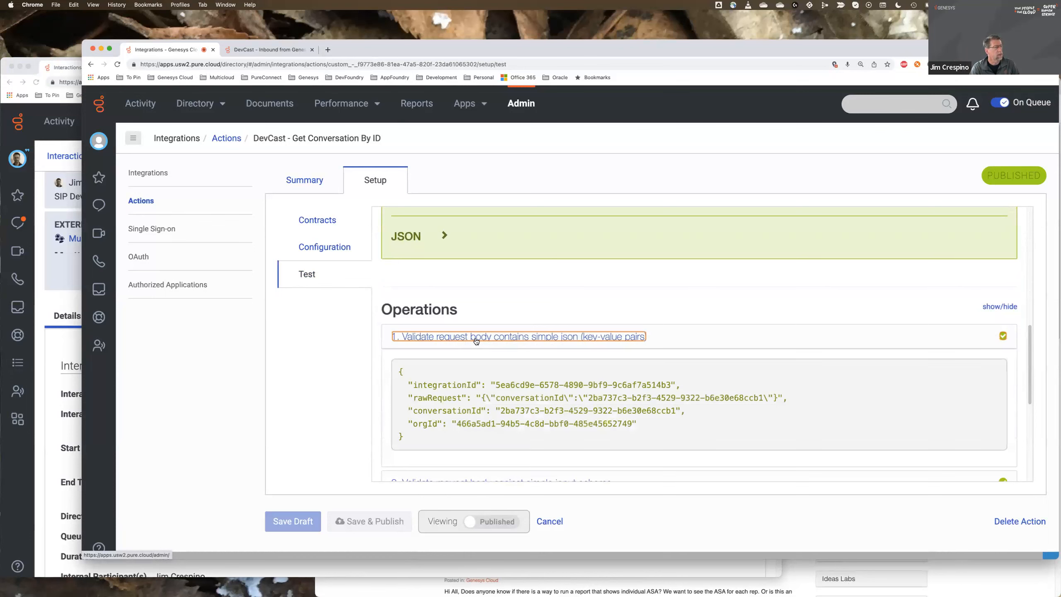
scroll(490, 328, down, 3)
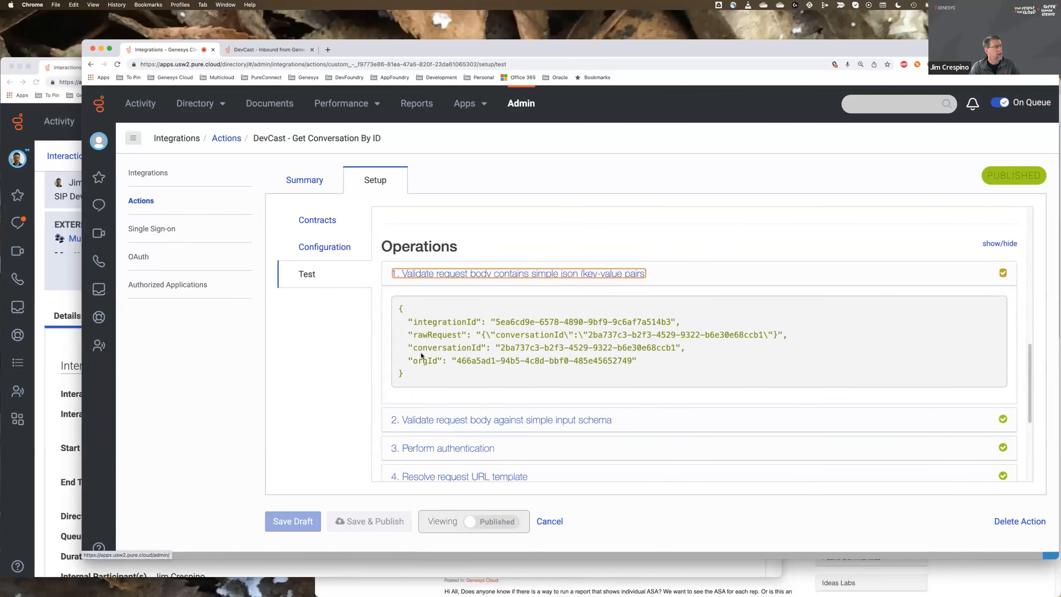
scroll(525, 348, down, 2)
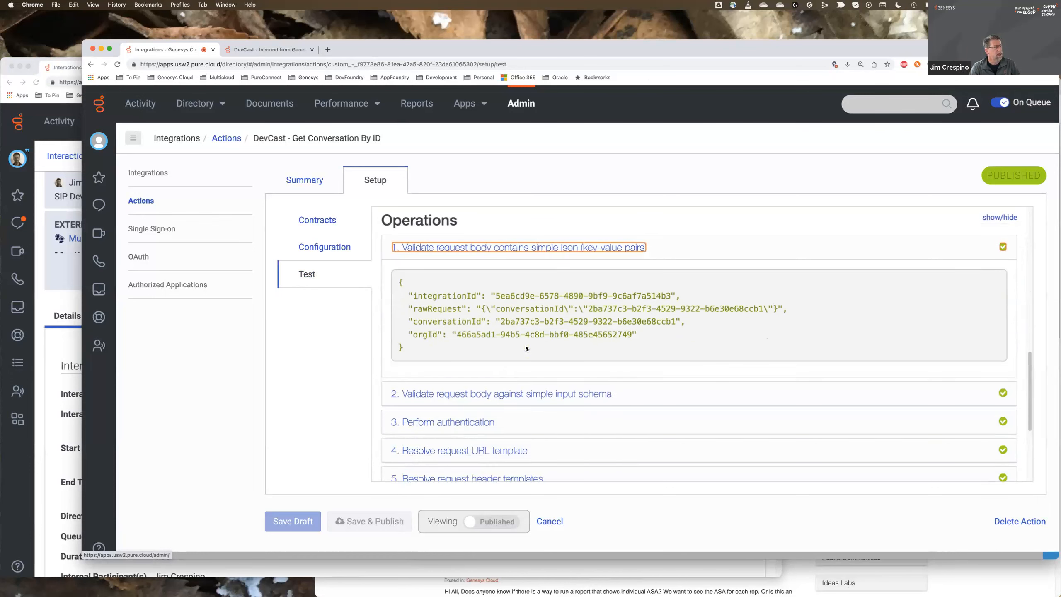
click(490, 391)
scroll(491, 393, down, 5)
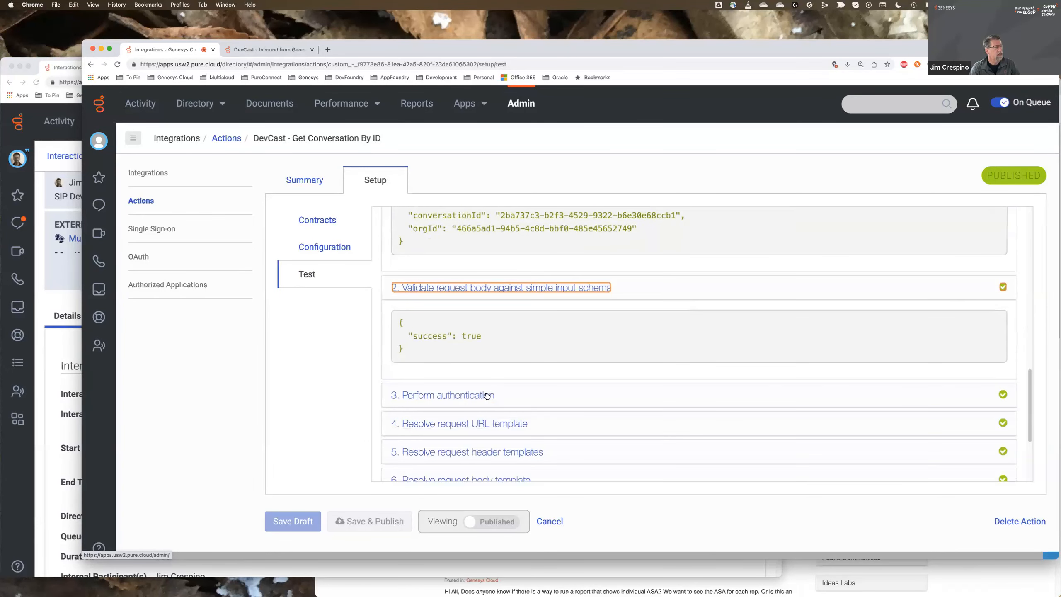
click(484, 396)
scroll(518, 371, down, 7)
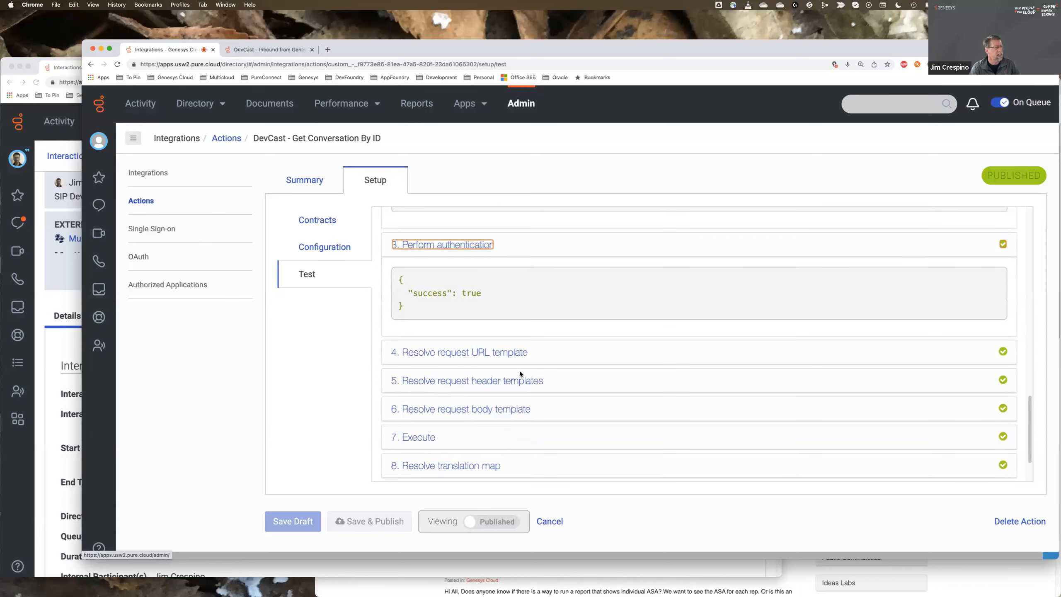
- Expand the Resolve request URL template and Resolve request header templates operations, and examine the GET request's URL and headers
click(468, 362)
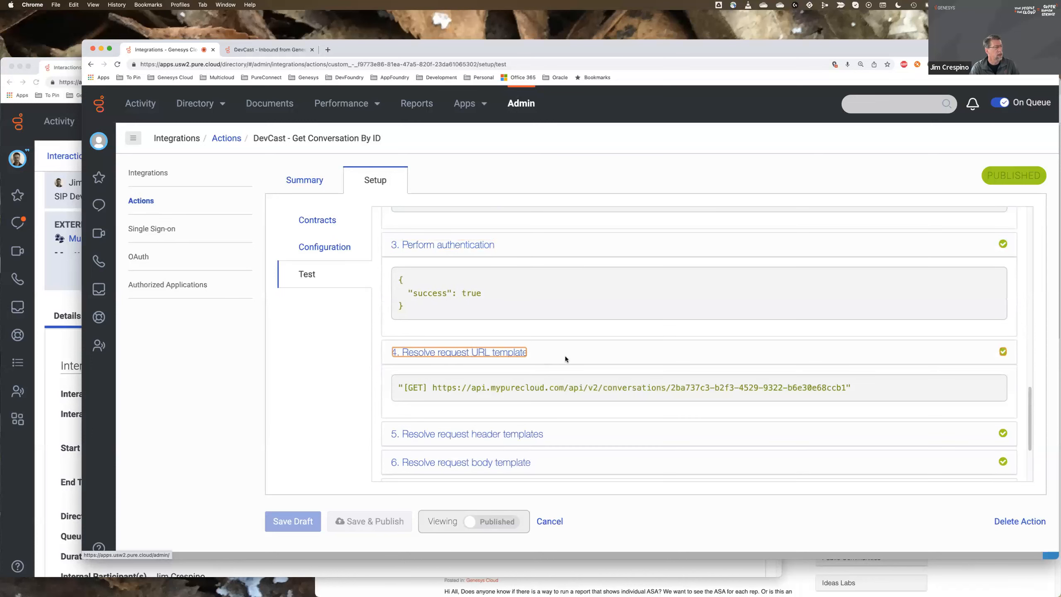
scroll(549, 365, down, 1)
drag(432, 372, 595, 358)
drag(660, 370, 784, 354)
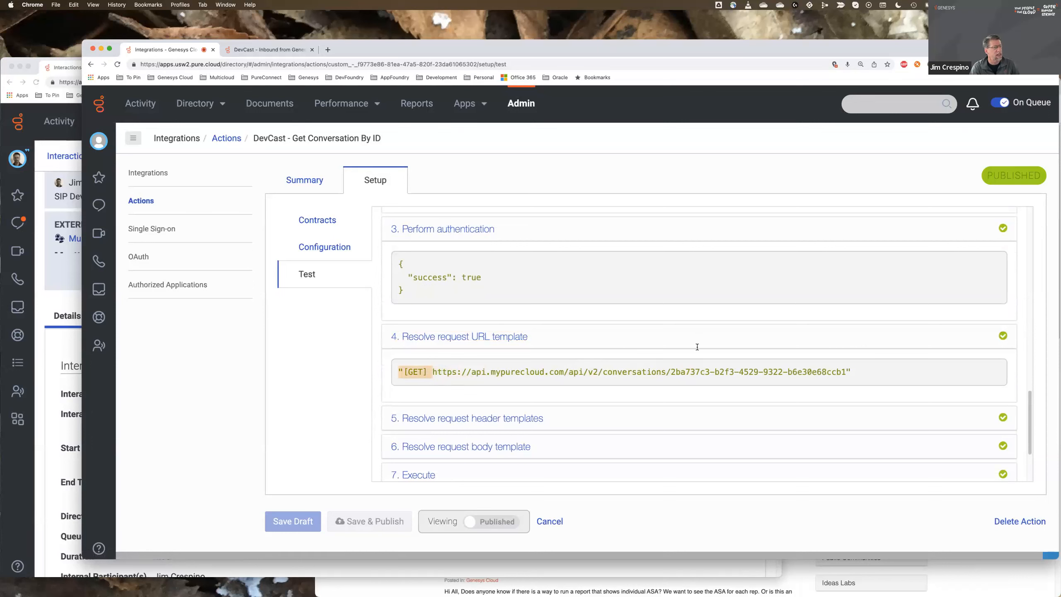
click(493, 421)
scroll(586, 400, down, 3)
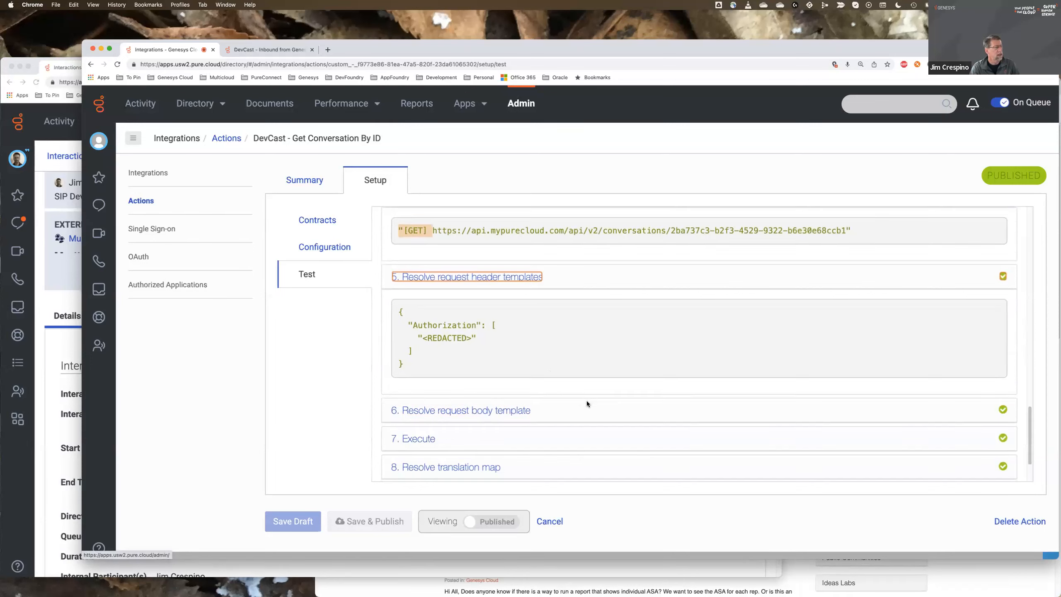
- Expand the Resolve request body template and Execute operations to examine the returned conversation data
click(455, 398)
click(421, 370)
scroll(559, 363, down, 3)
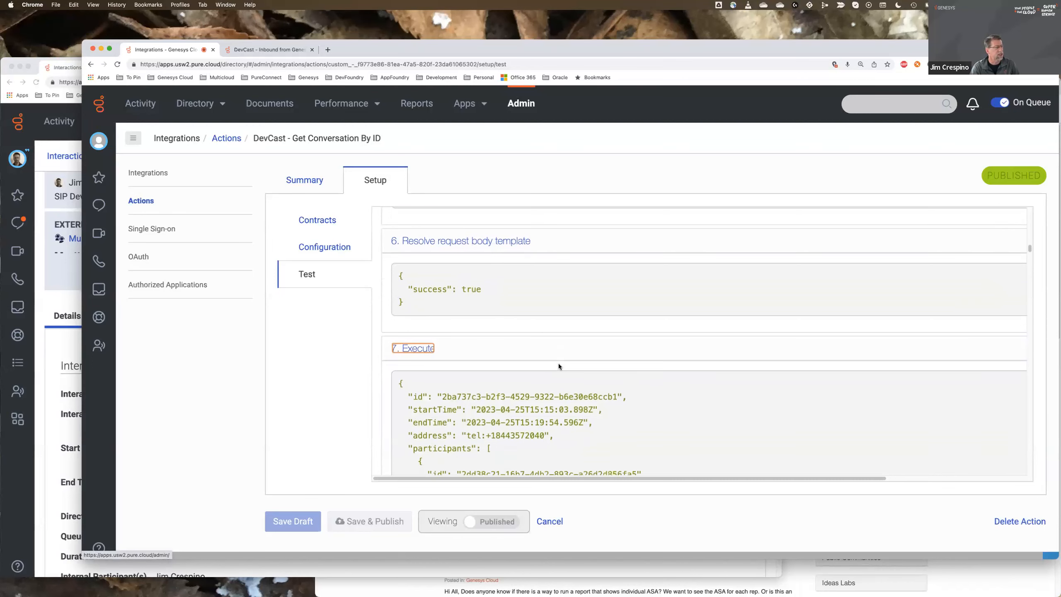
- Examine the full conversation data returned by the Execute operation, through to the remaining test operations
scroll(561, 388, down, 15)
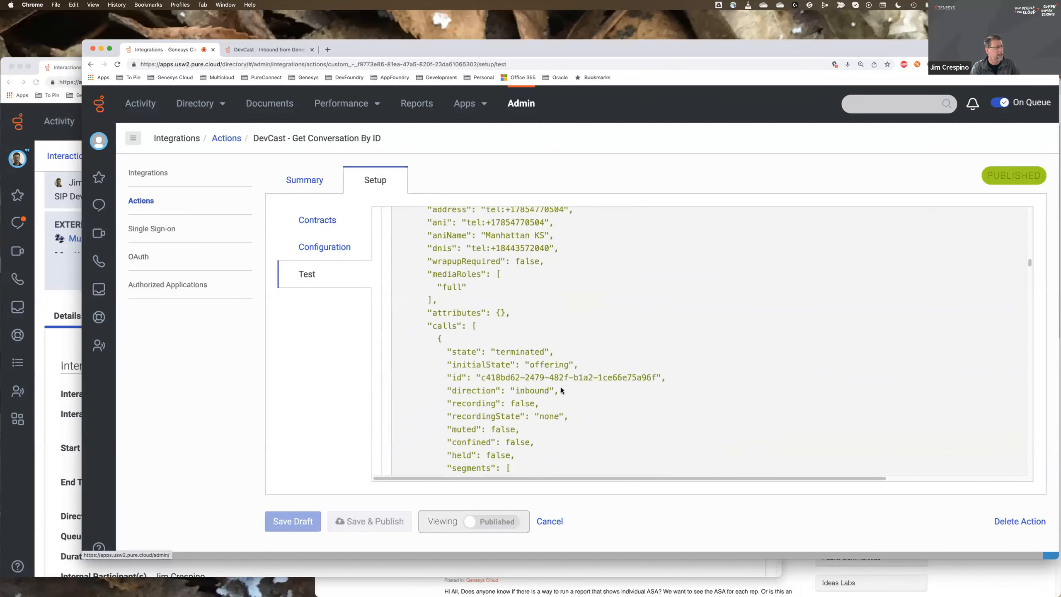
scroll(560, 388, down, 15)
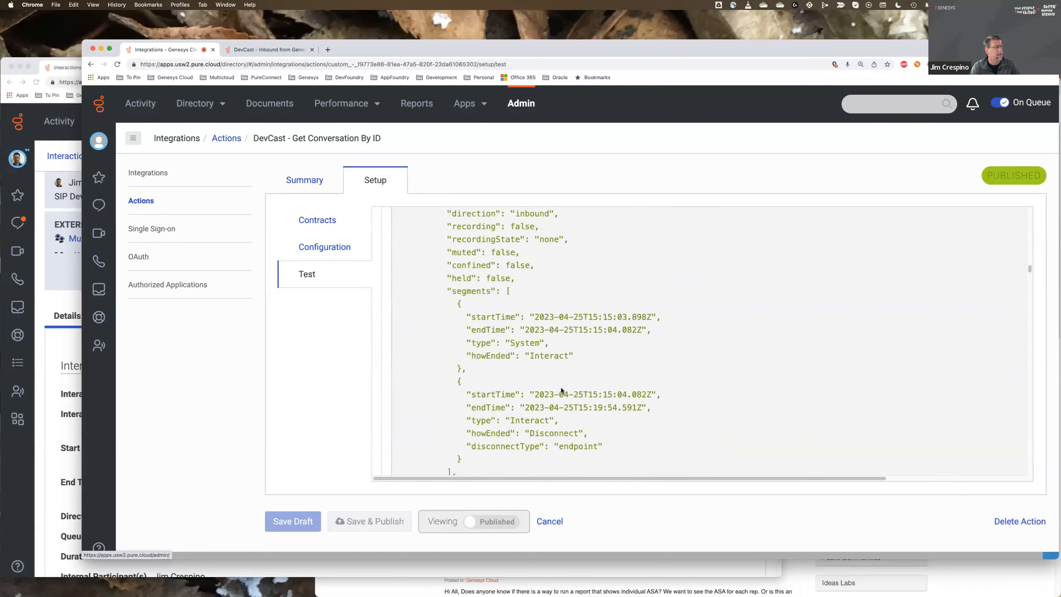
scroll(560, 388, down, 15)
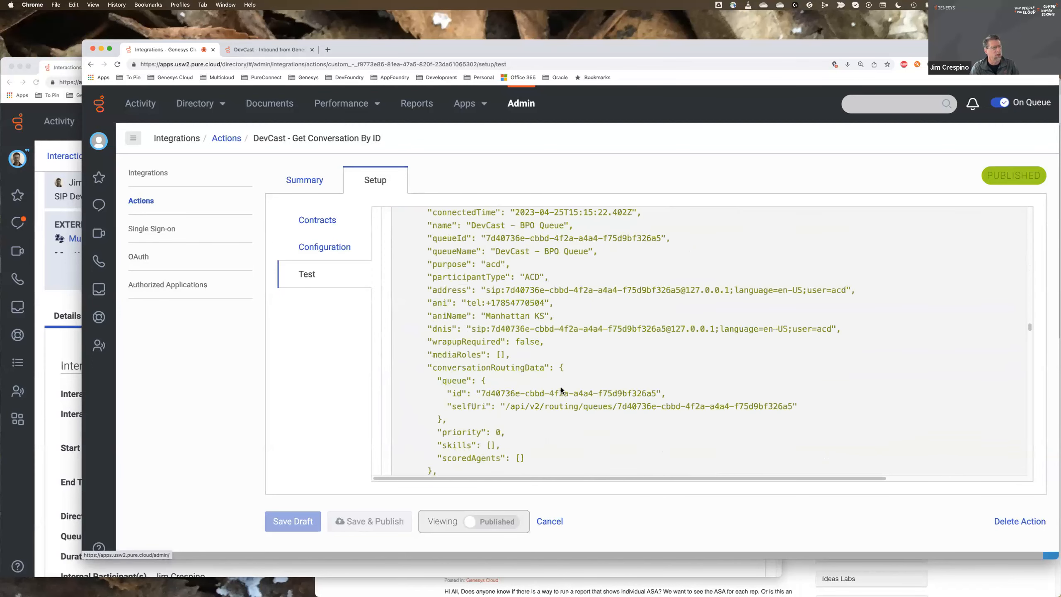
scroll(560, 389, down, 15)
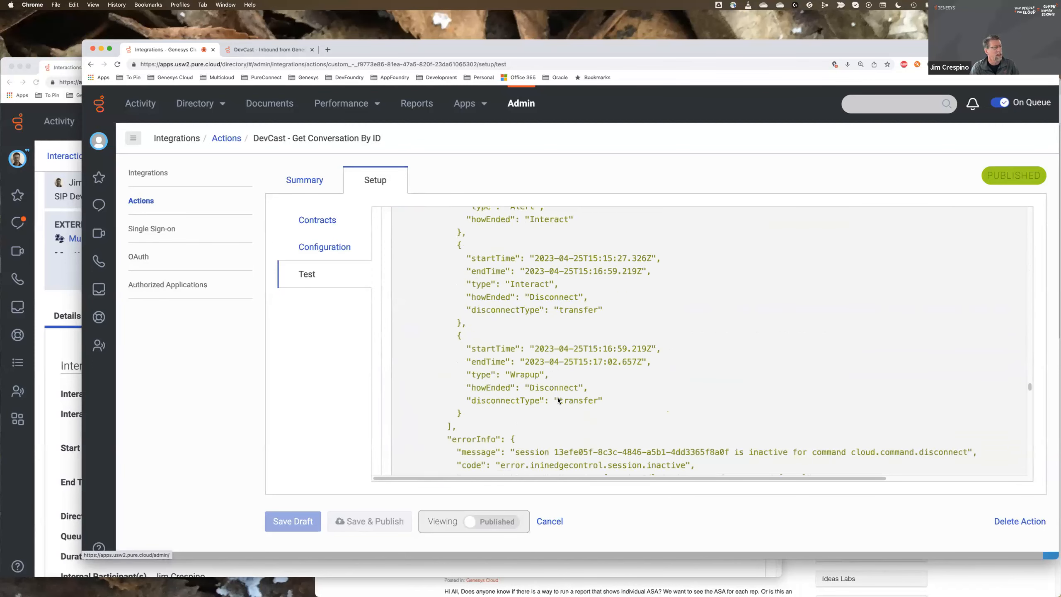
scroll(542, 415, down, 15)
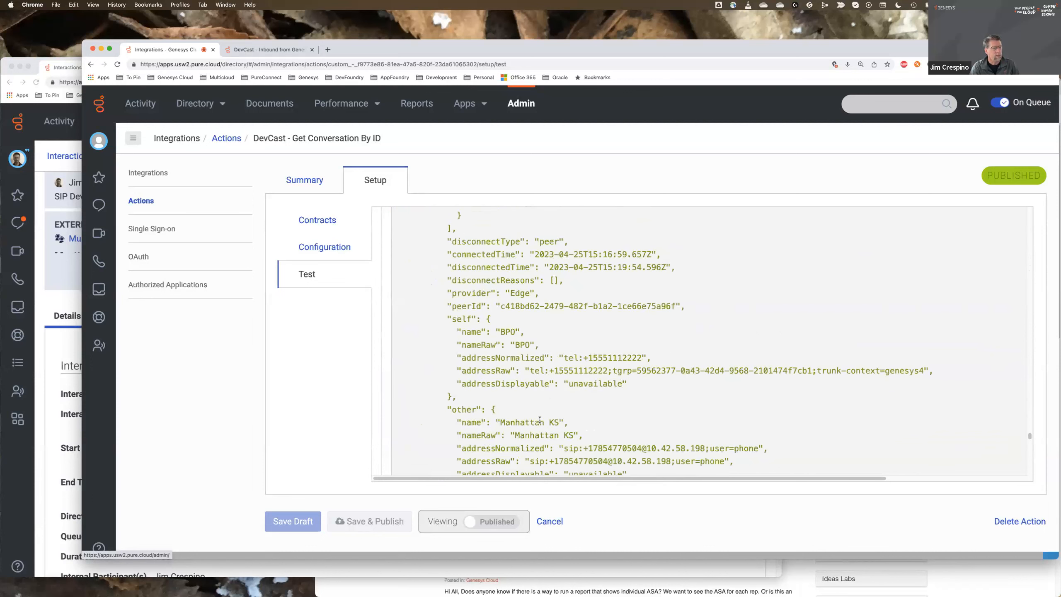
scroll(531, 436, down, 10)
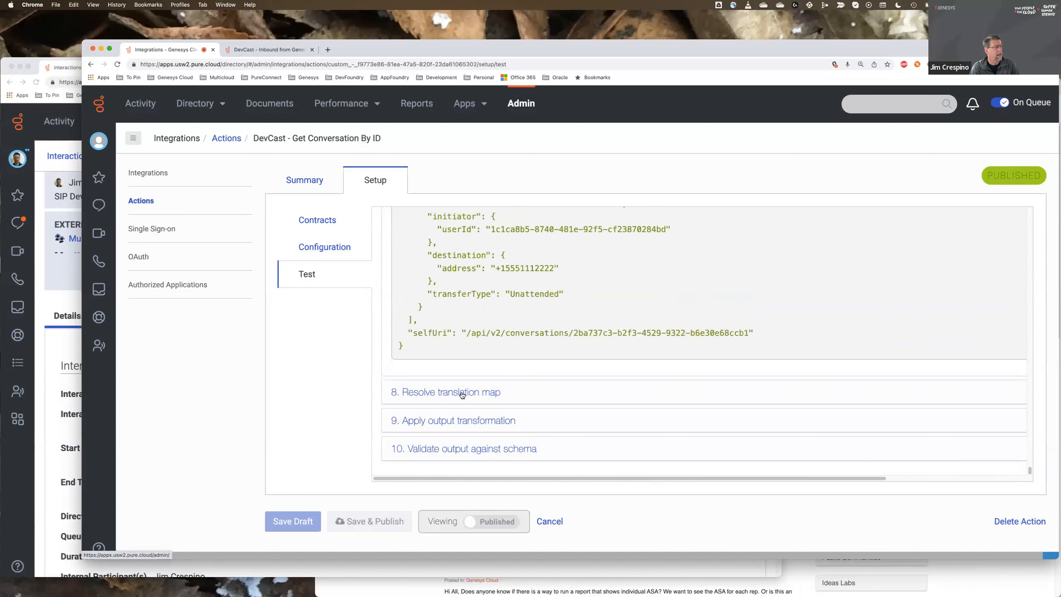
- Expand the Resolve translation map operation and examine its the_name, the_number and rawResult values
click(459, 392)
scroll(474, 379, down, 3)
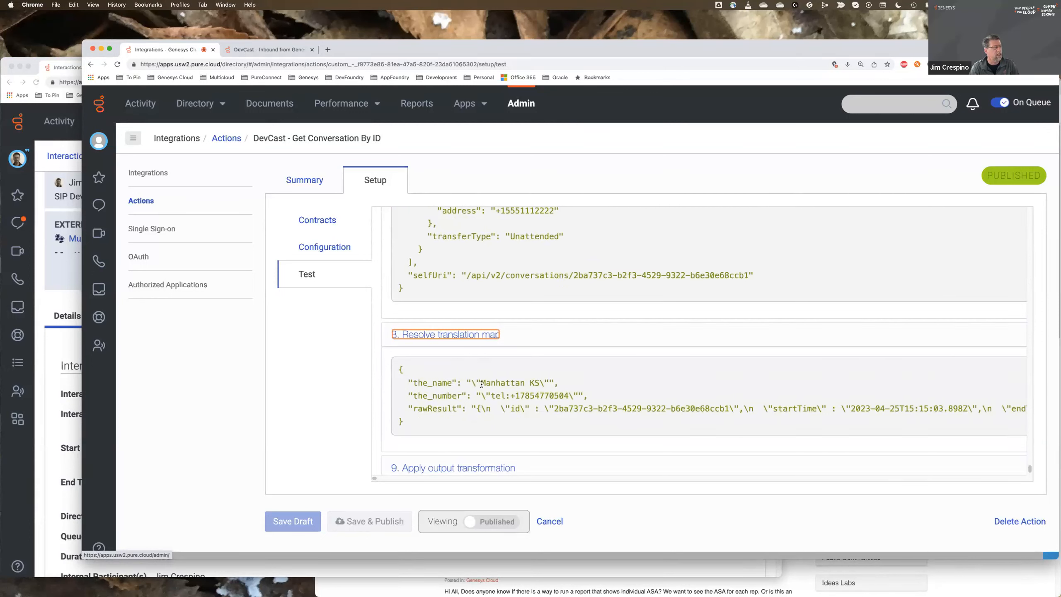
drag(480, 381, 541, 381)
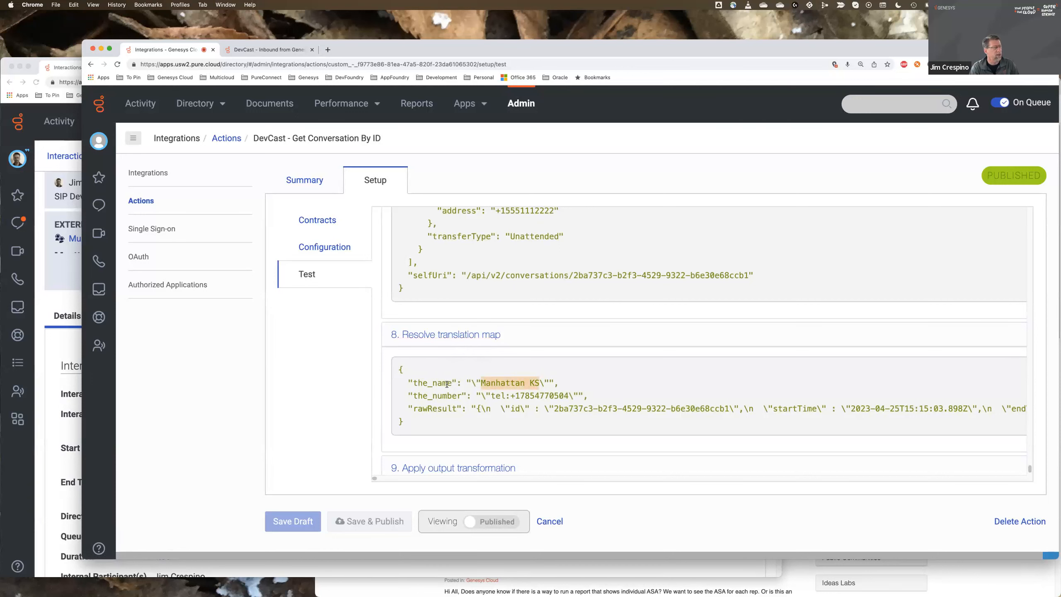
drag(491, 395, 563, 398)
click(447, 399)
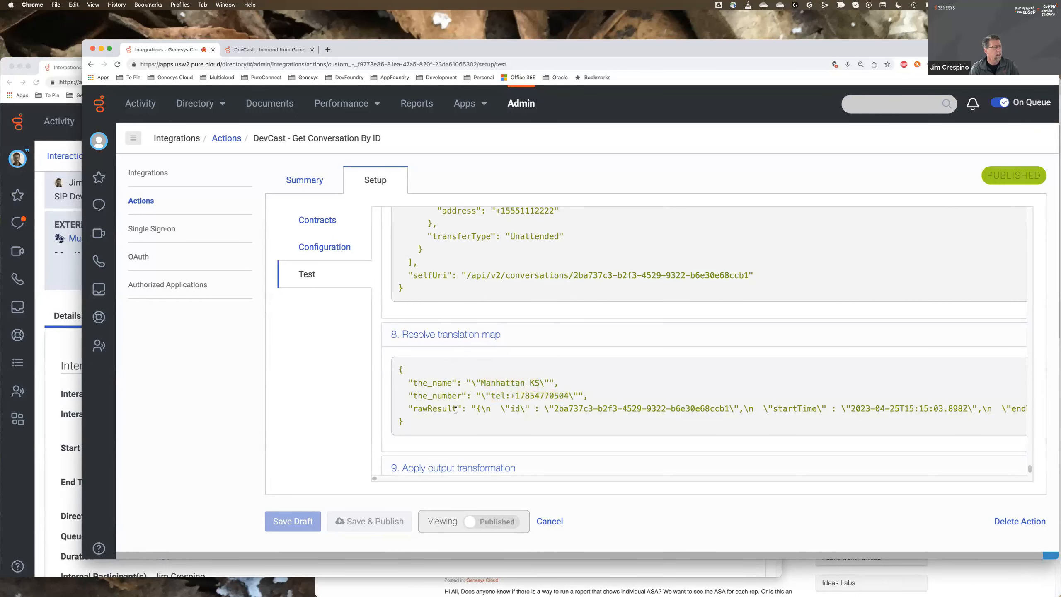
drag(477, 409, 858, 409)
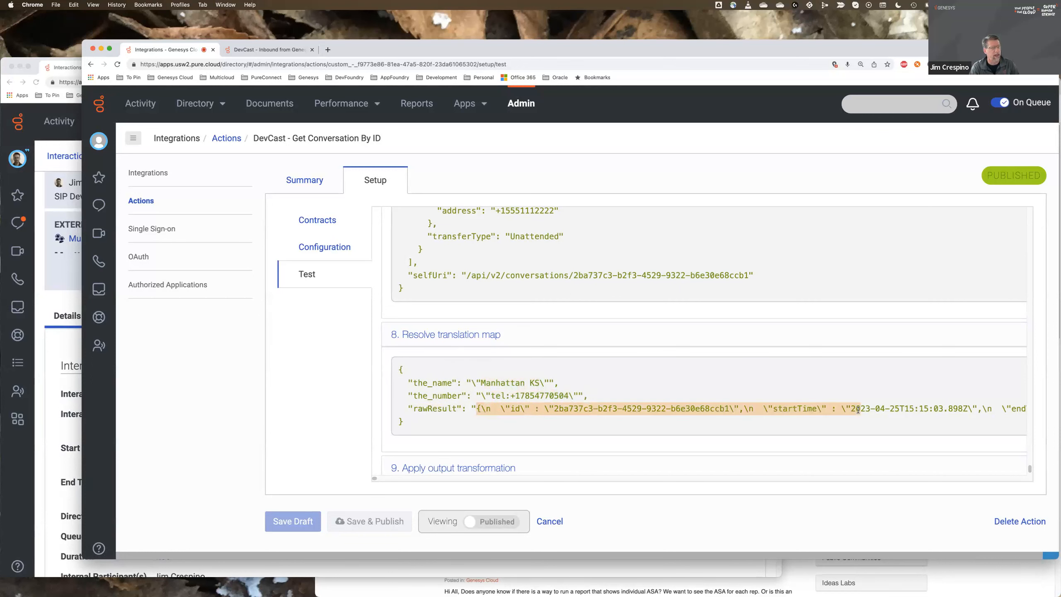
click(835, 425)
- Expand and examine the Apply output transformation and Validate output against schema operations
scroll(579, 417, down, 3)
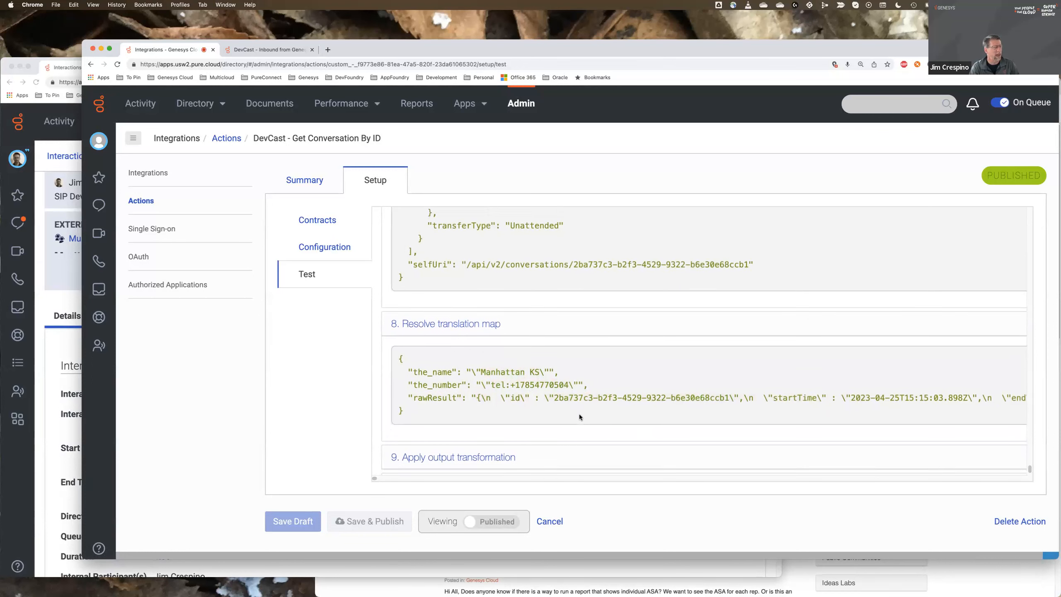
click(504, 420)
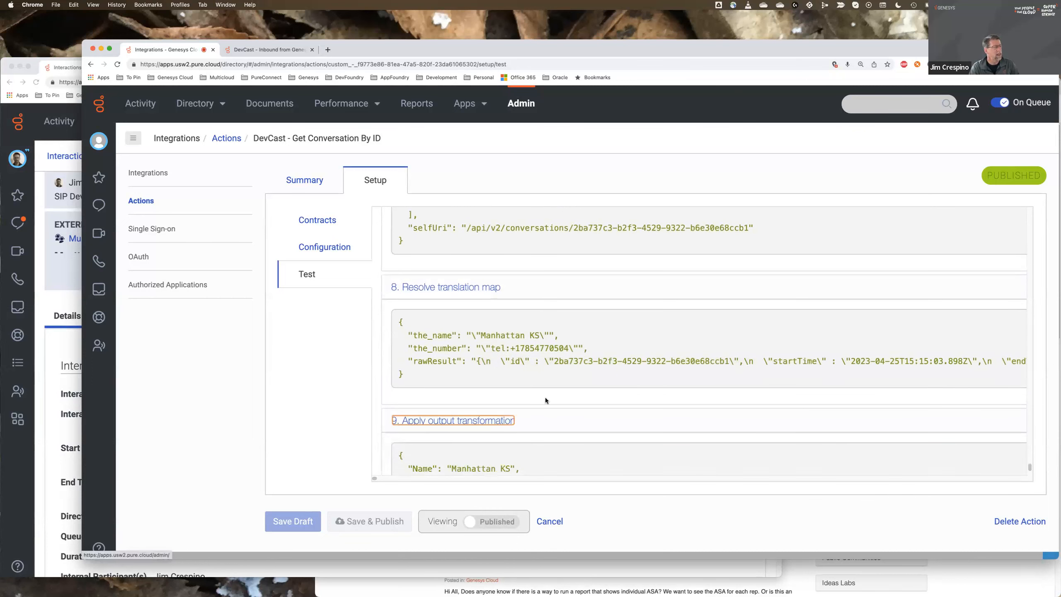
scroll(547, 401, down, 3)
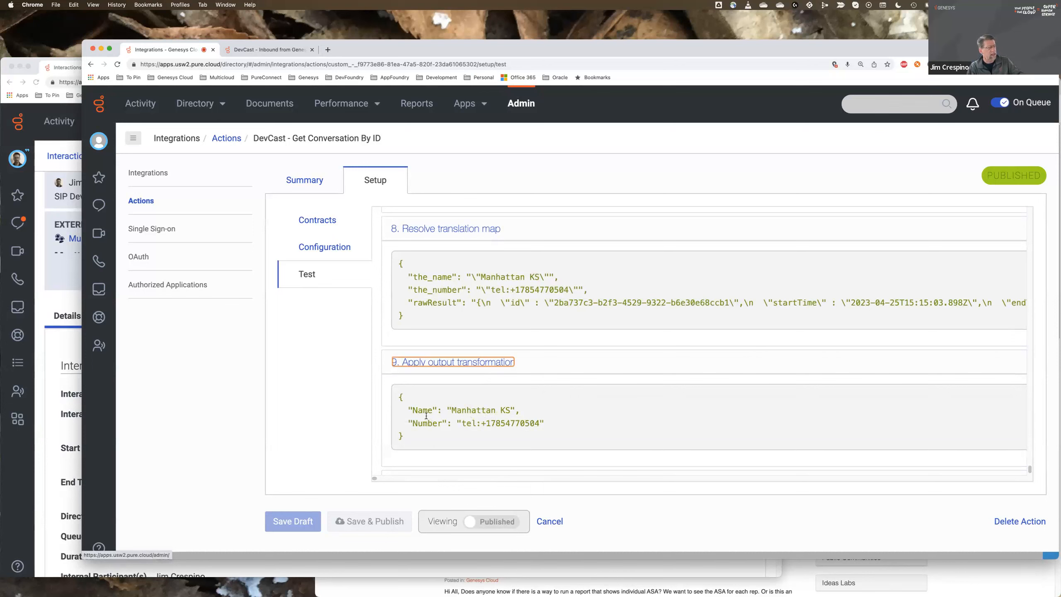
scroll(438, 414, down, 2)
click(454, 448)
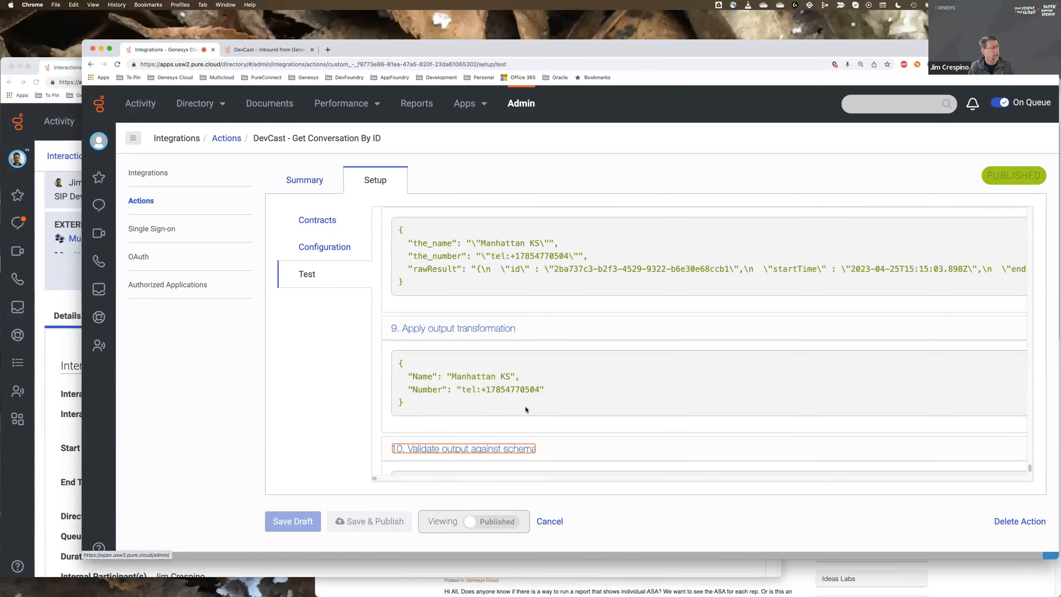
scroll(528, 408, down, 3)
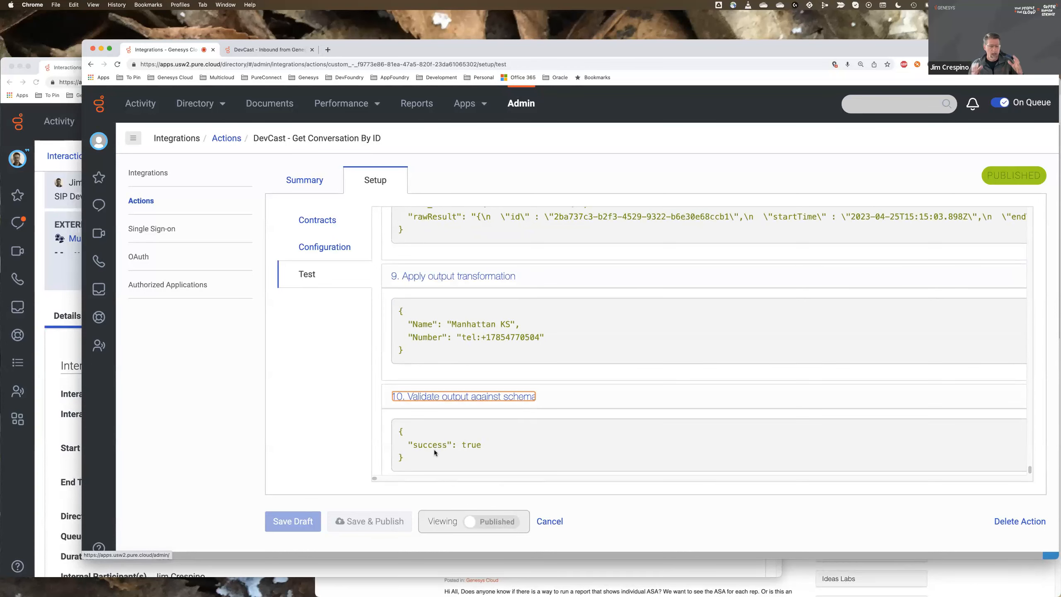
- Switch to the DevCast - Inbound from Genesys4 flow and display the settings of its Call Data Action for Get Conversation By ID
click(288, 52)
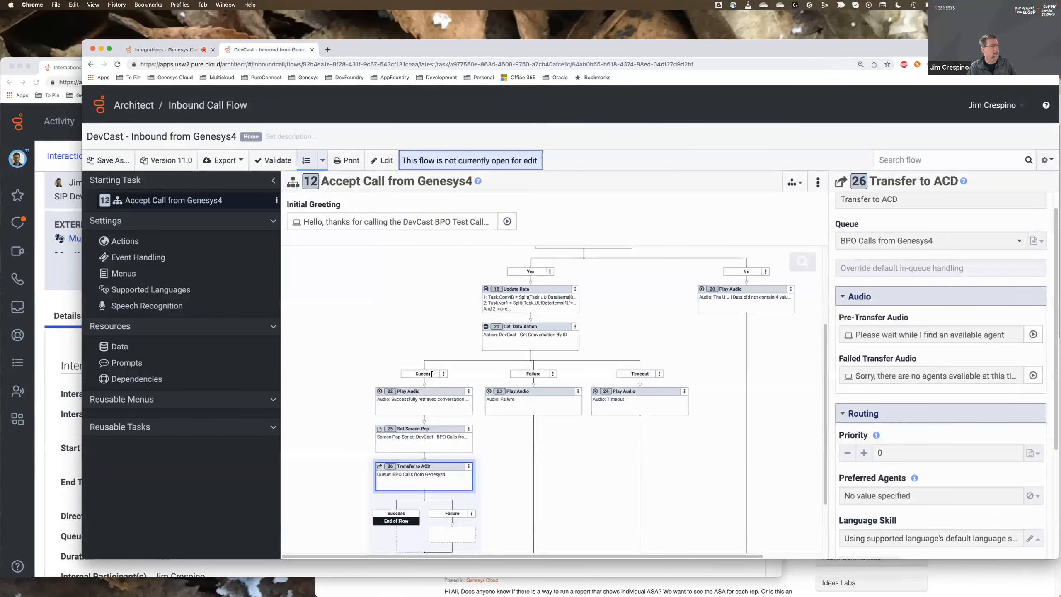
click(514, 345)
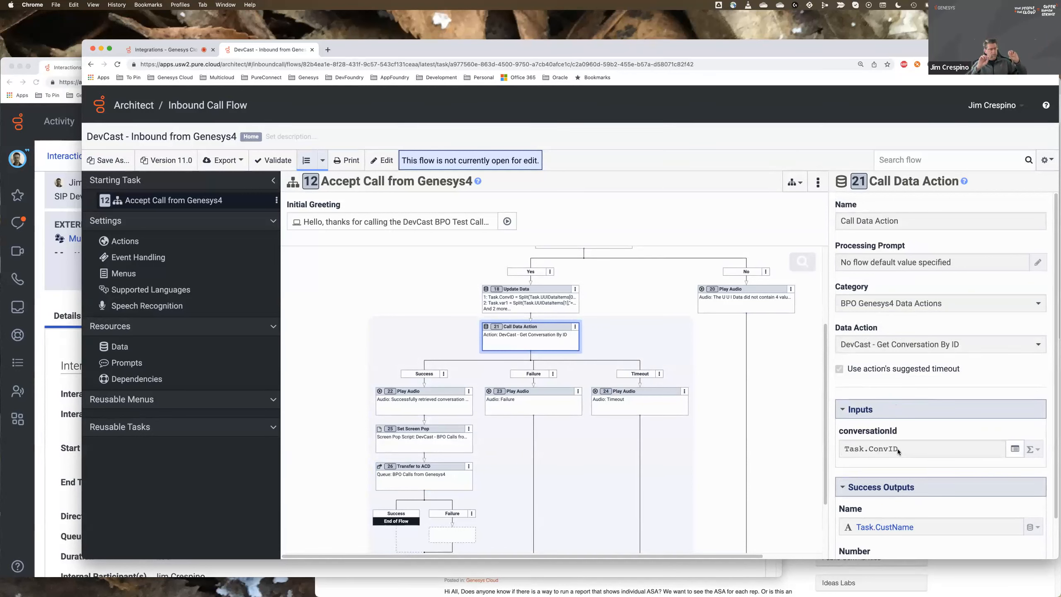
- In the mypurecloud.com organization's window, go to the telephony trunks administration and open the external trunk DevCast-AFPOCLab-USW2
click(64, 67)
drag(171, 64, 172, 63)
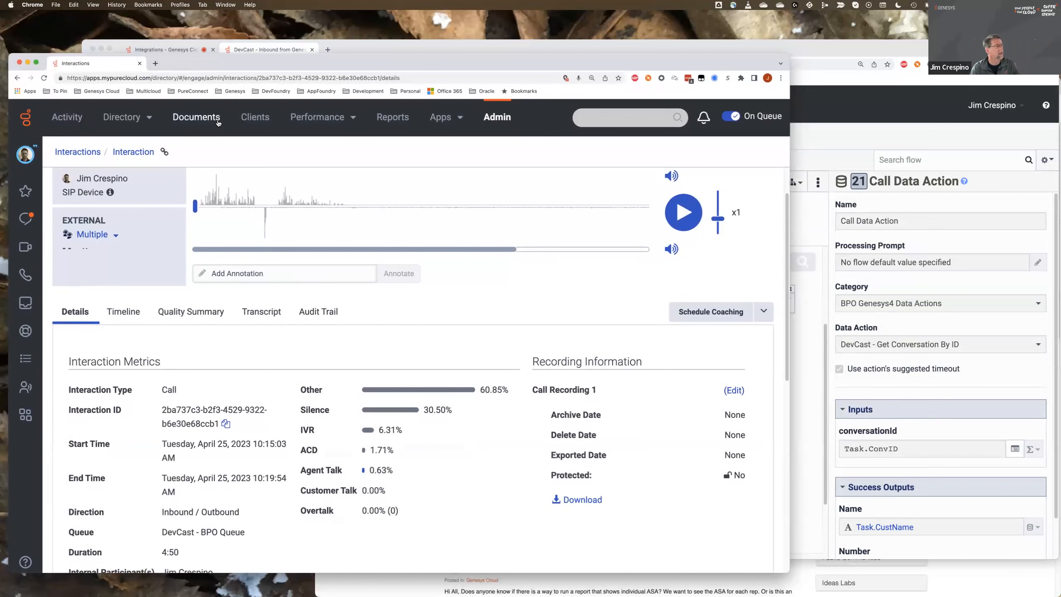
click(501, 118)
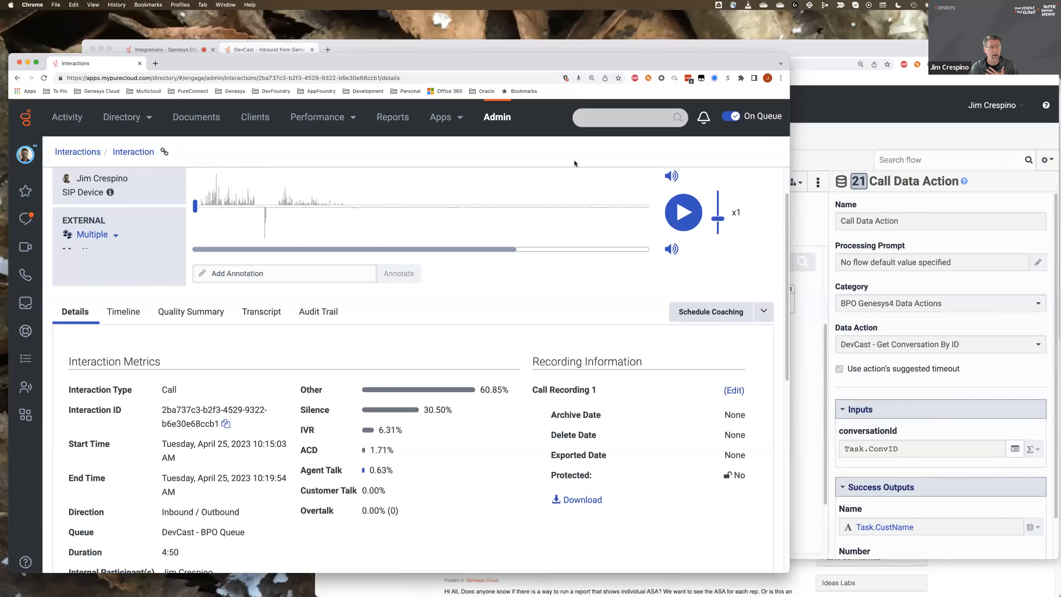
click(498, 118)
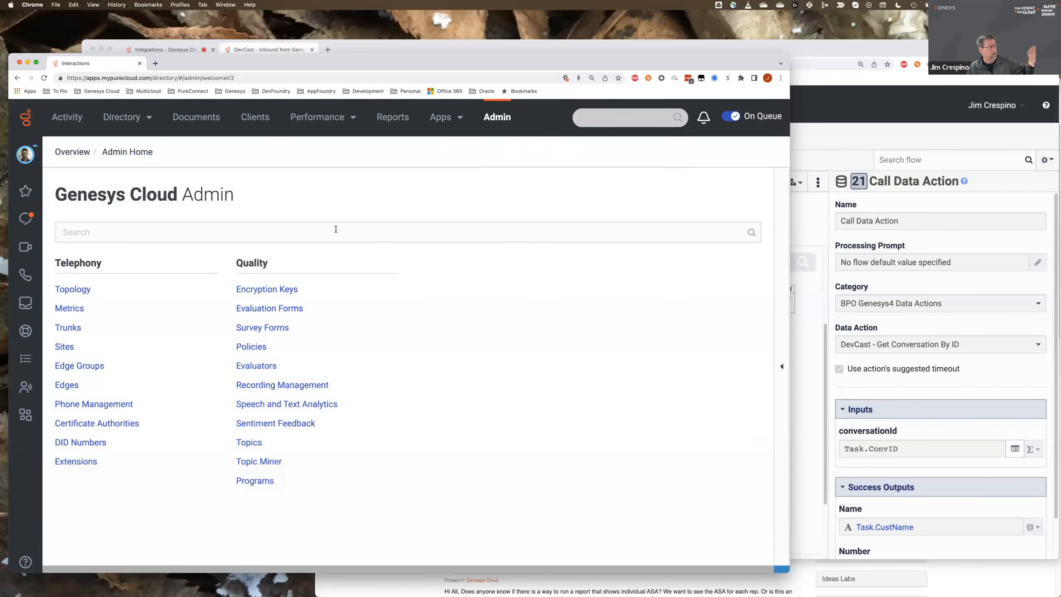
scroll(308, 374, down, 2)
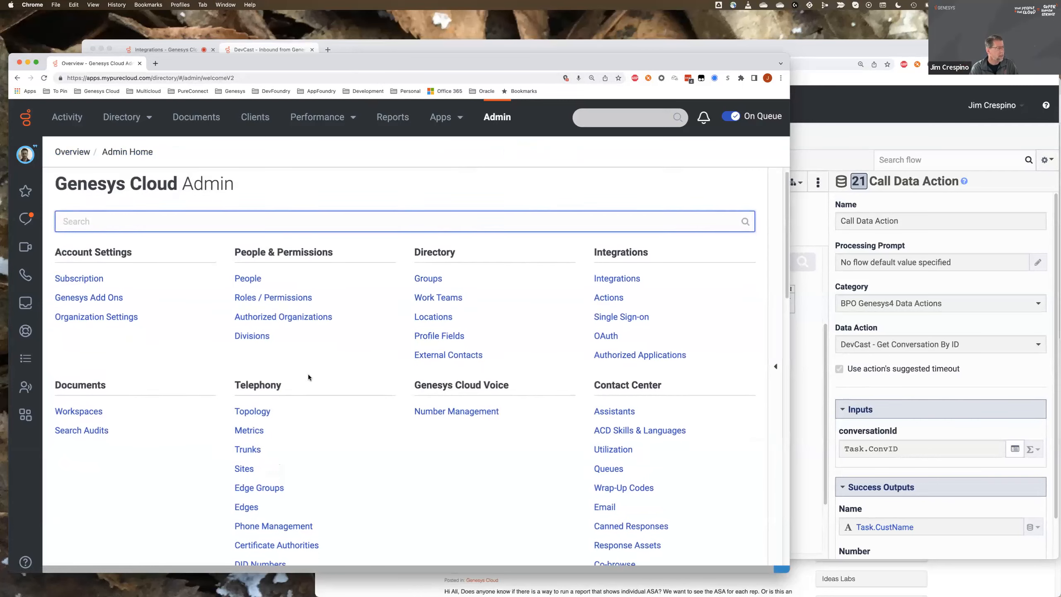
scroll(308, 376, down, 1)
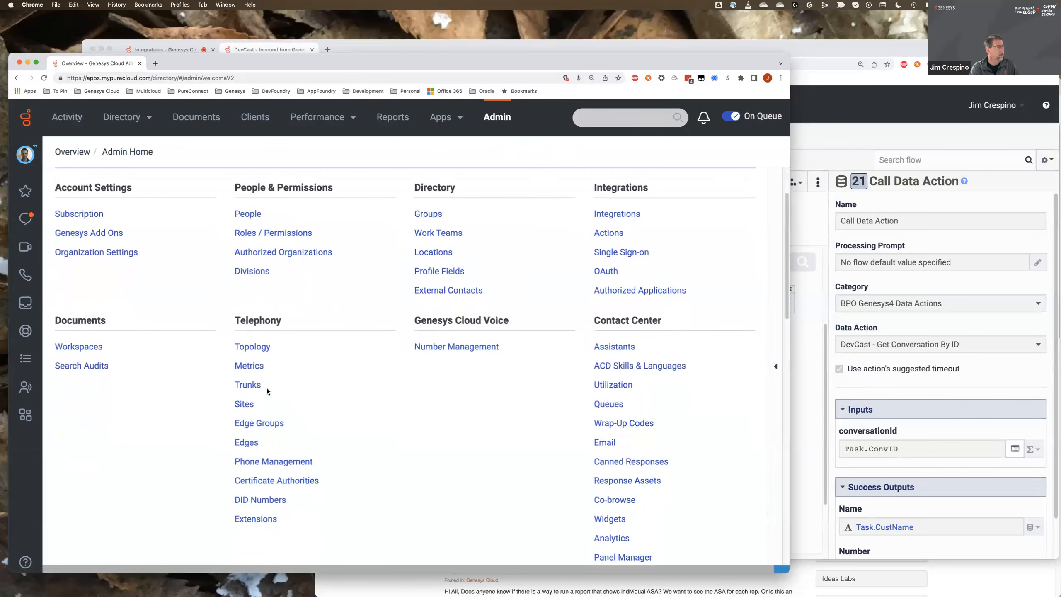
click(247, 384)
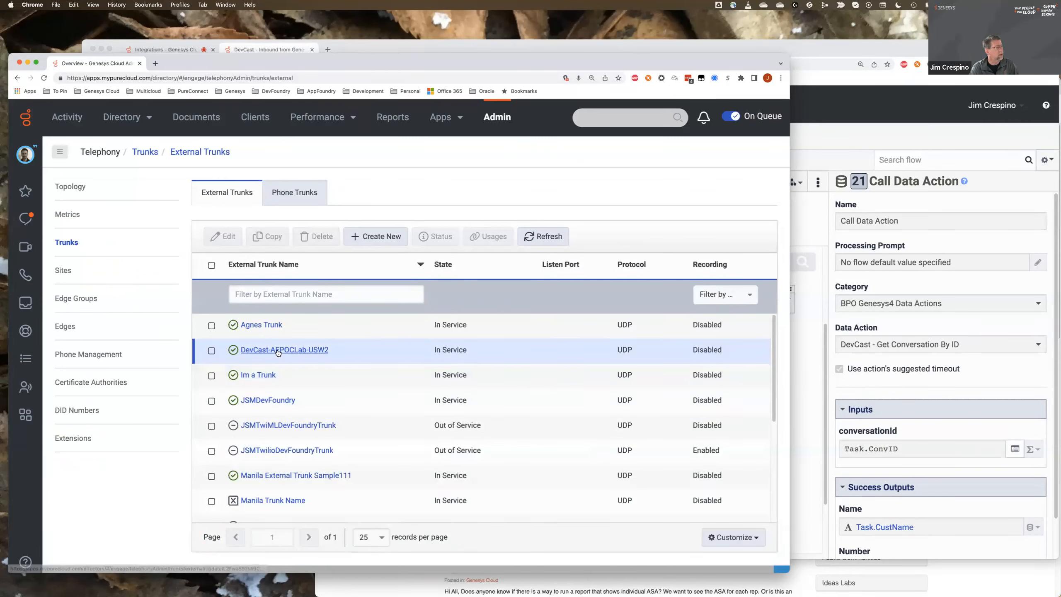
click(298, 350)
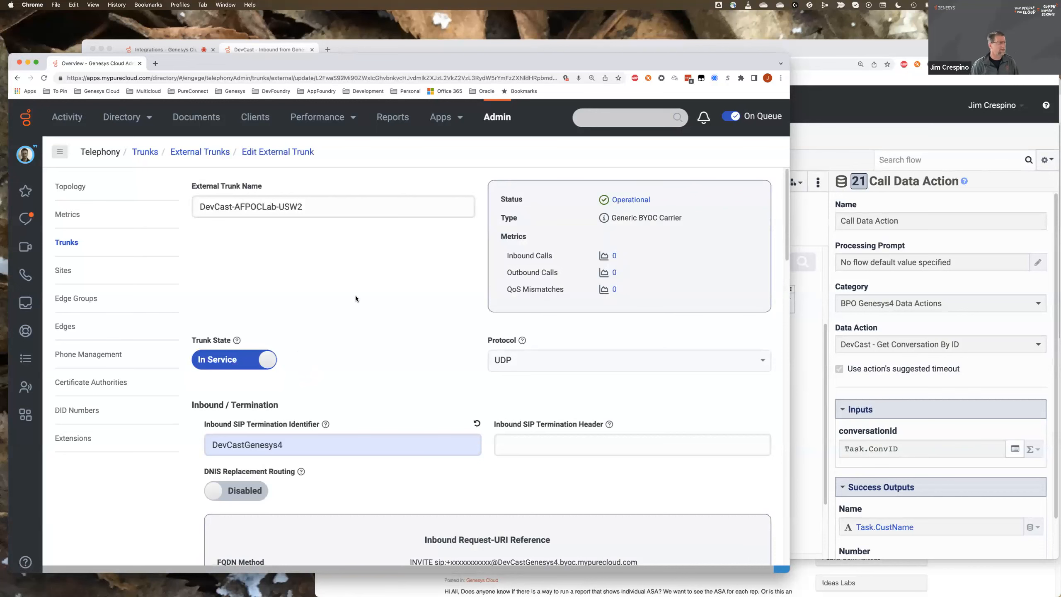
- Examine the trunk's inbound termination settings and the number, identifier and domain parts of the FQDN Method request URI
scroll(358, 309, down, 5)
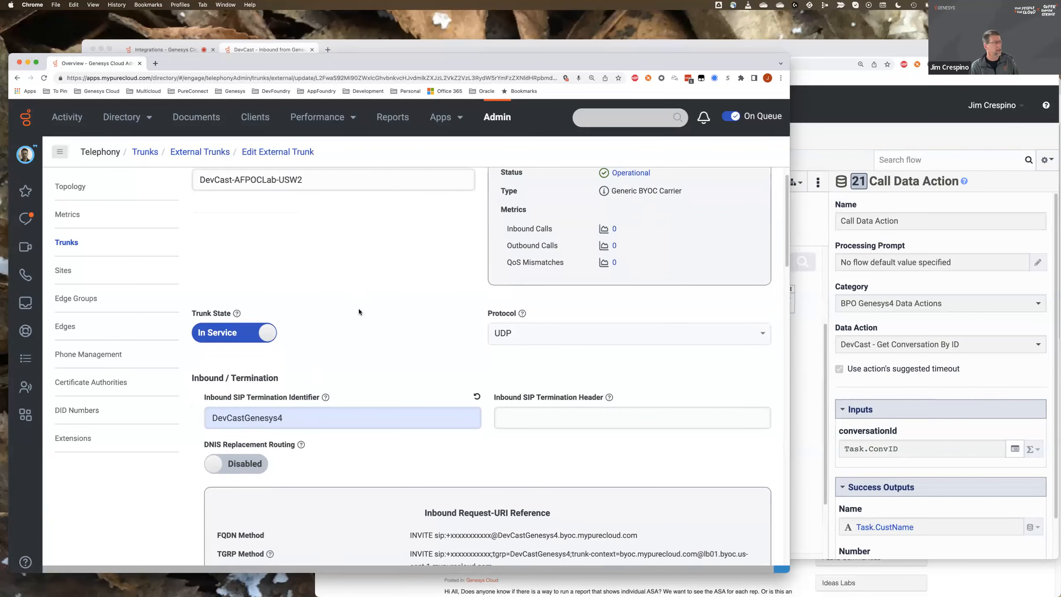
scroll(358, 309, down, 2)
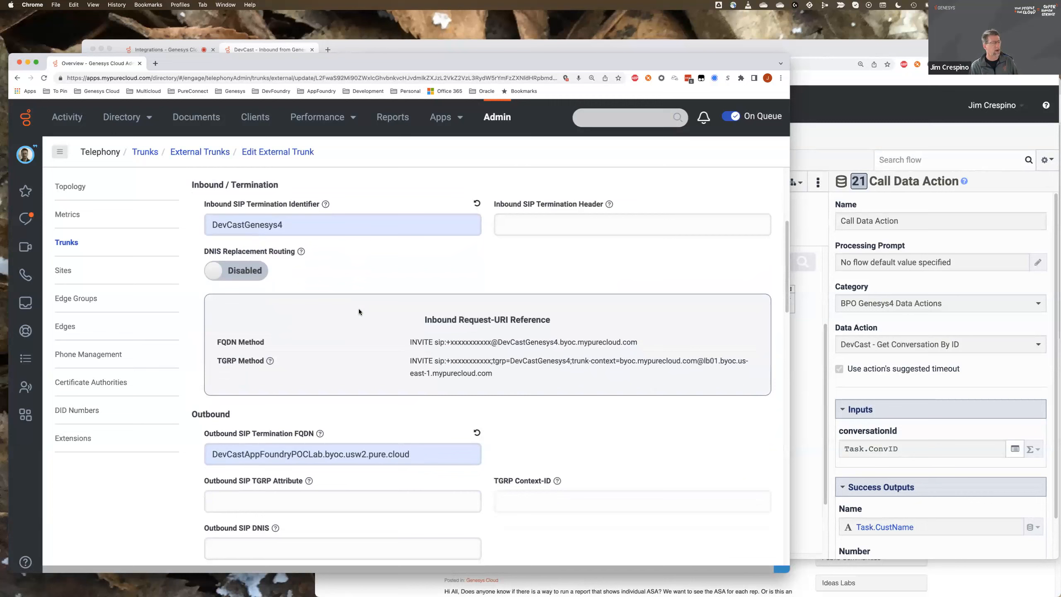
scroll(358, 311, up, 1)
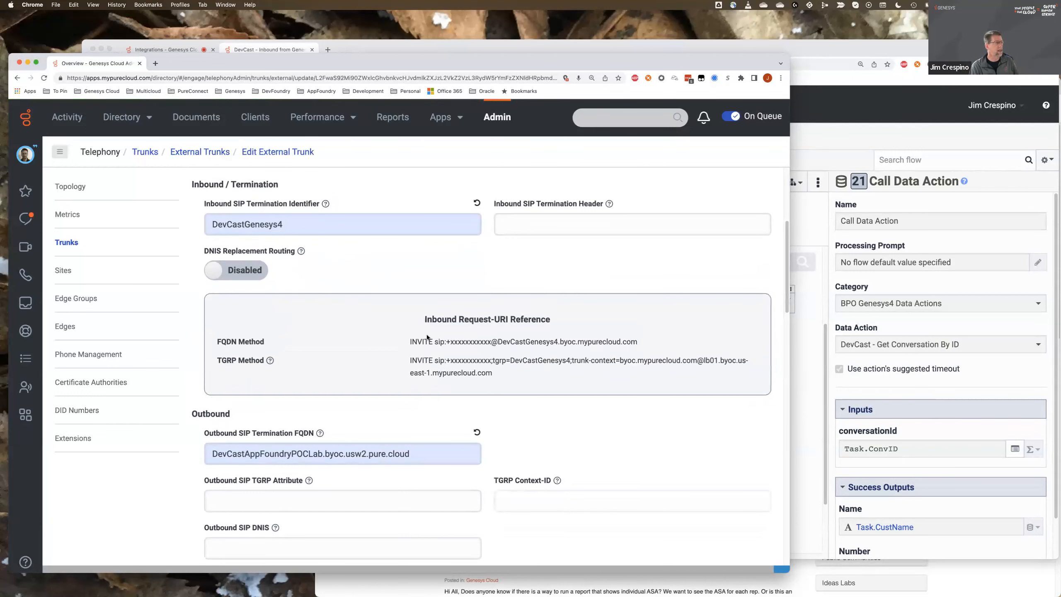
drag(407, 343, 648, 343)
click(648, 342)
drag(559, 342, 519, 347)
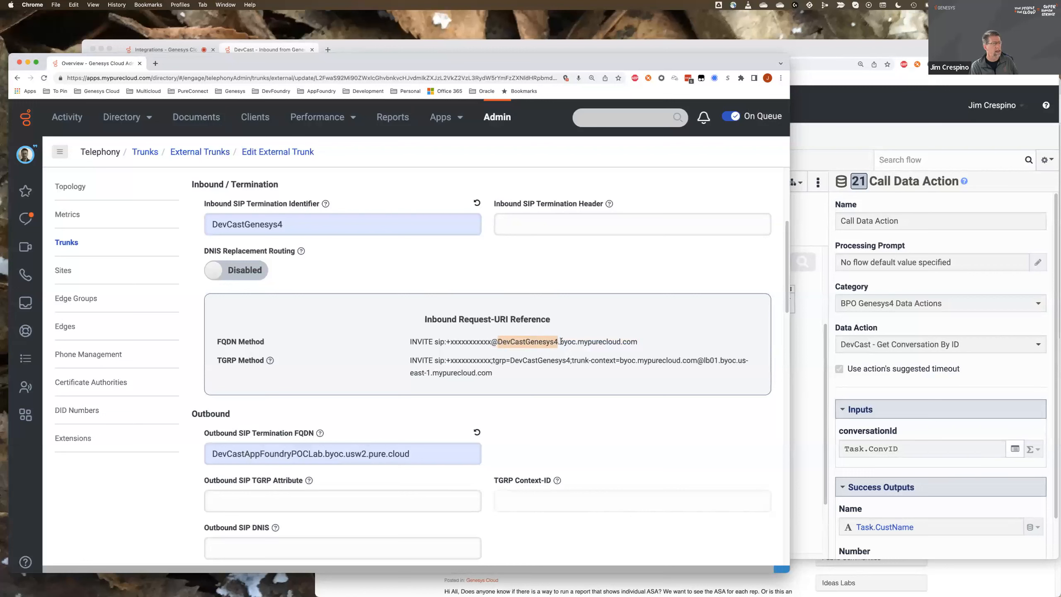
drag(559, 342, 640, 343)
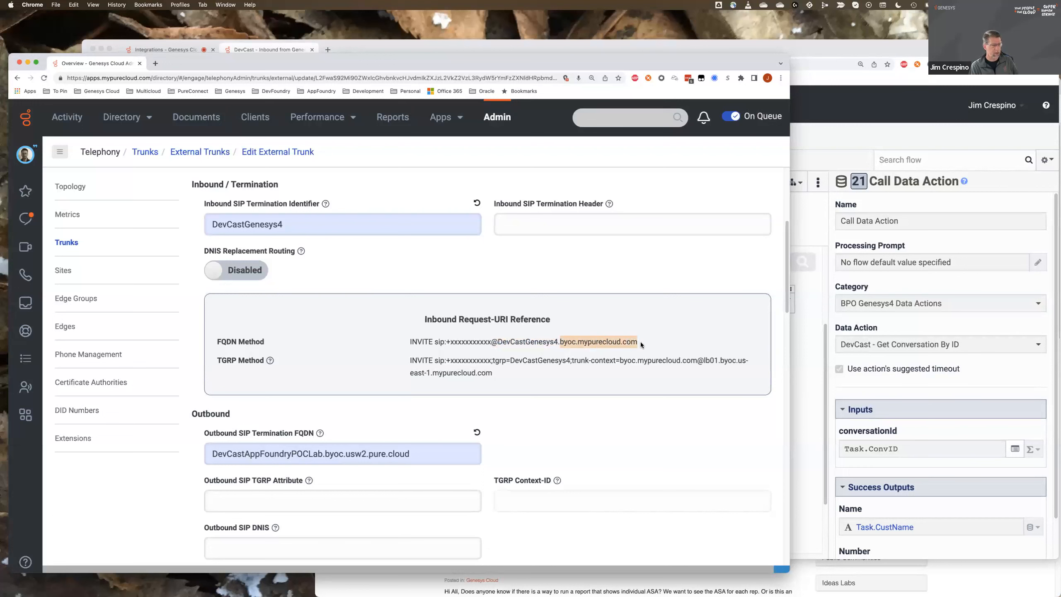
click(618, 343)
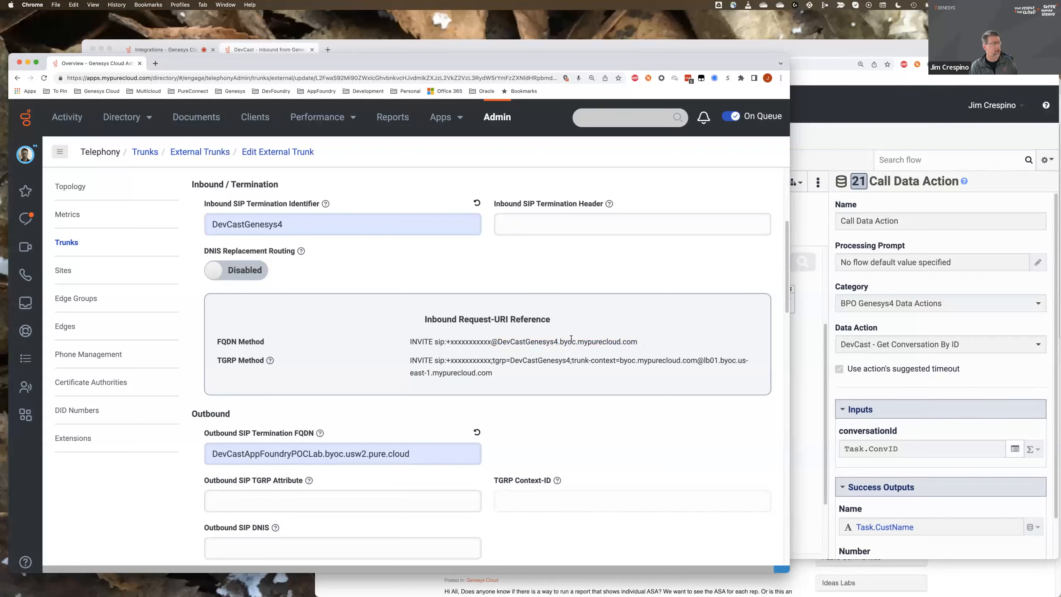
drag(490, 342, 444, 343)
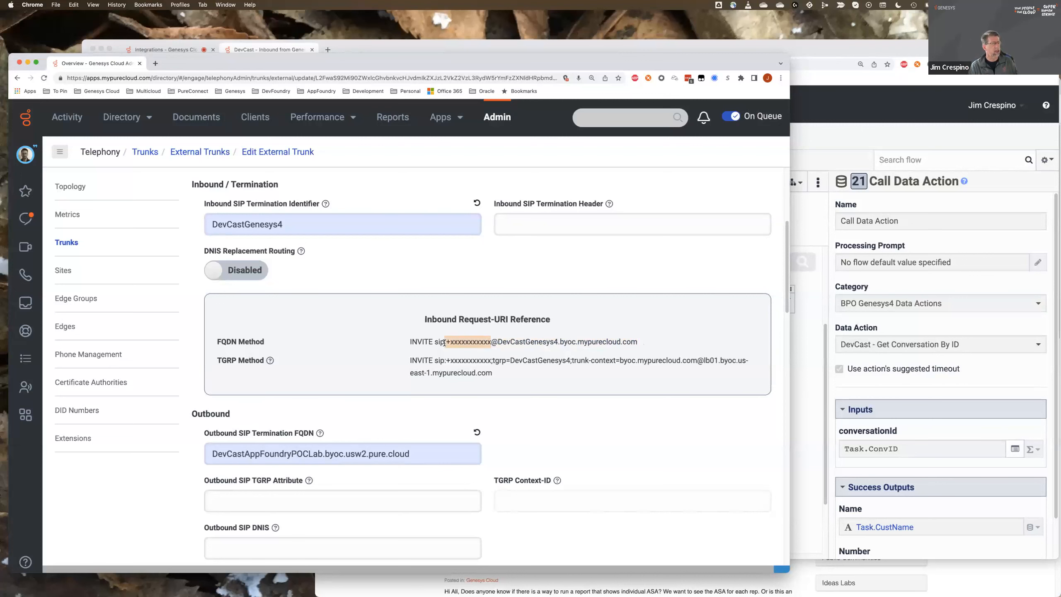
click(584, 429)
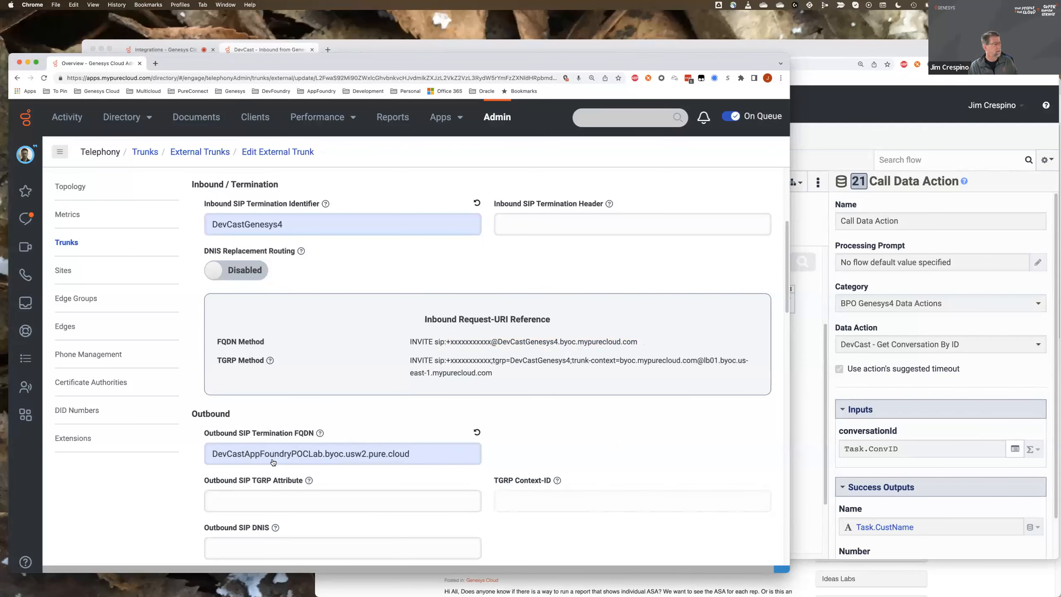
- Examine the trunk's Outbound SIP Termination FQDN and highlight the Outbound Request-URI Reference
scroll(272, 459, down, 2)
scroll(273, 462, down, 1)
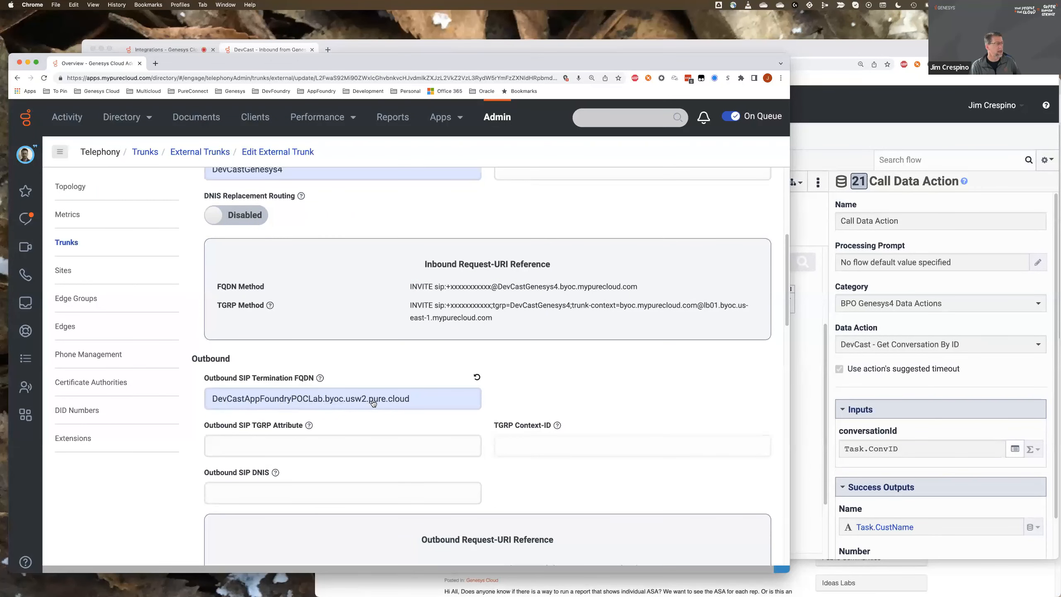
scroll(542, 392, down, 3)
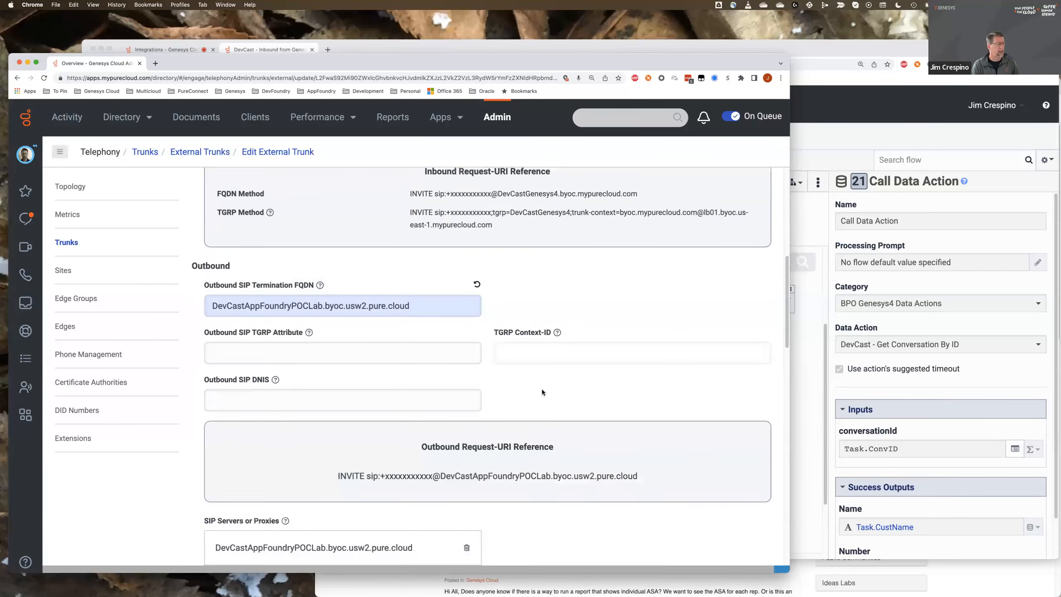
scroll(543, 417, down, 1)
drag(639, 465, 337, 465)
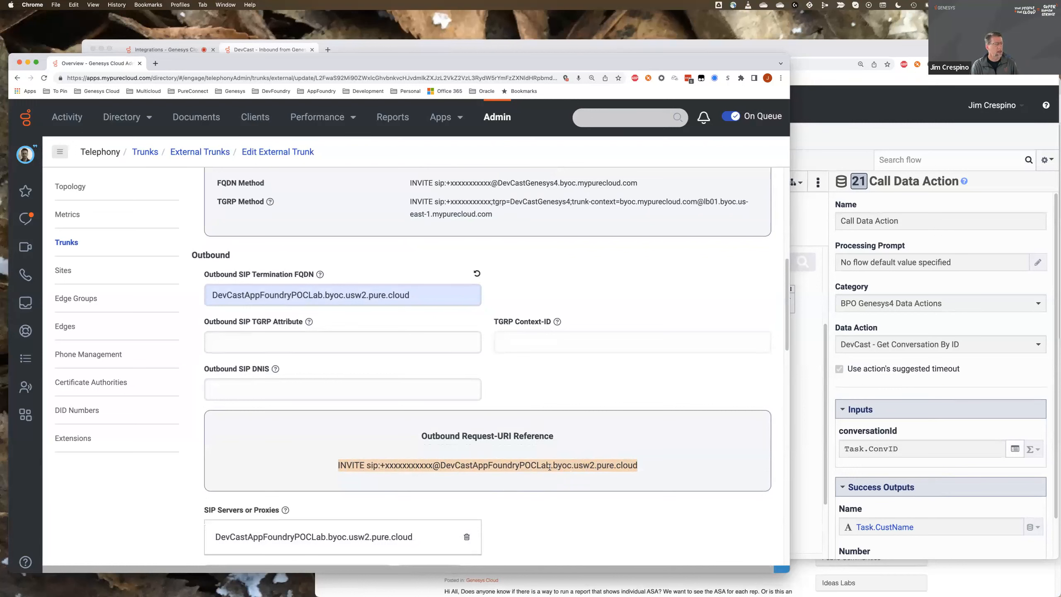
- Examine the trunk's SIP Servers or Proxies entry and its Calling settings for caller ID, caller name and prioritized caller selection
scroll(567, 495, down, 5)
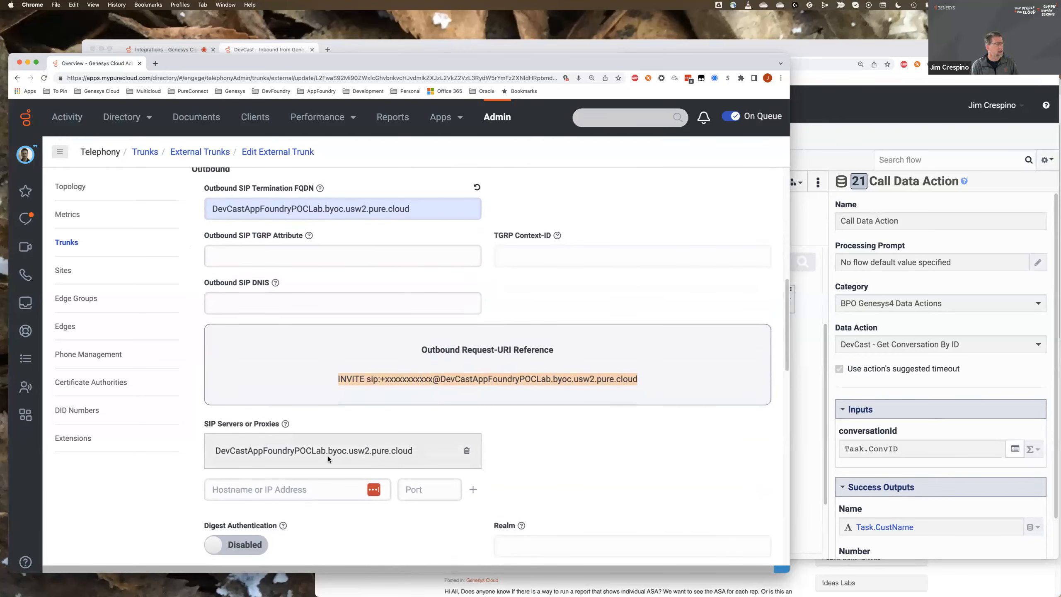
scroll(515, 450, down, 1)
scroll(515, 450, down, 10)
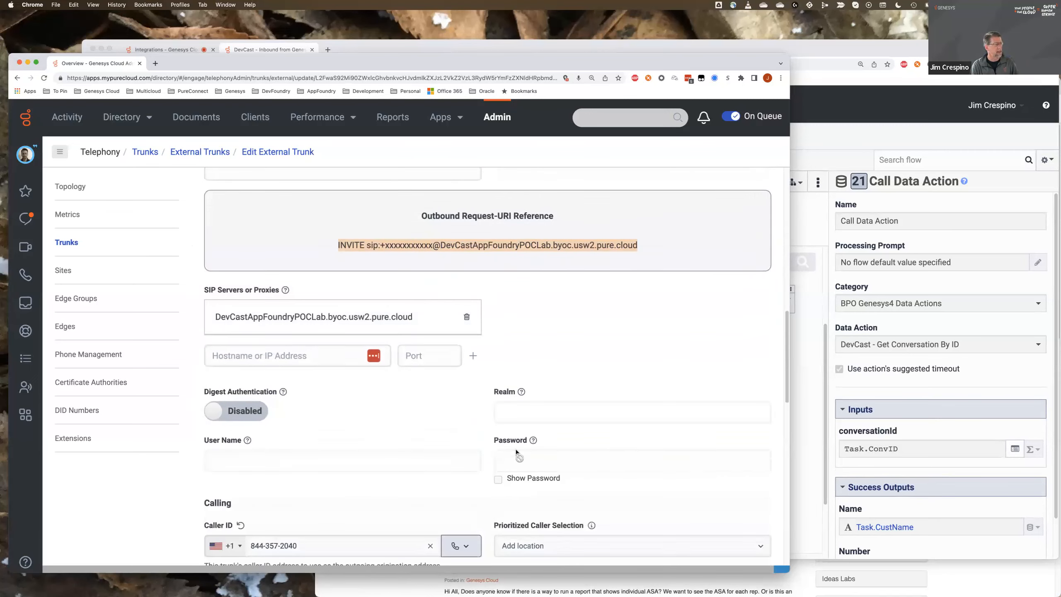
scroll(515, 452, down, 8)
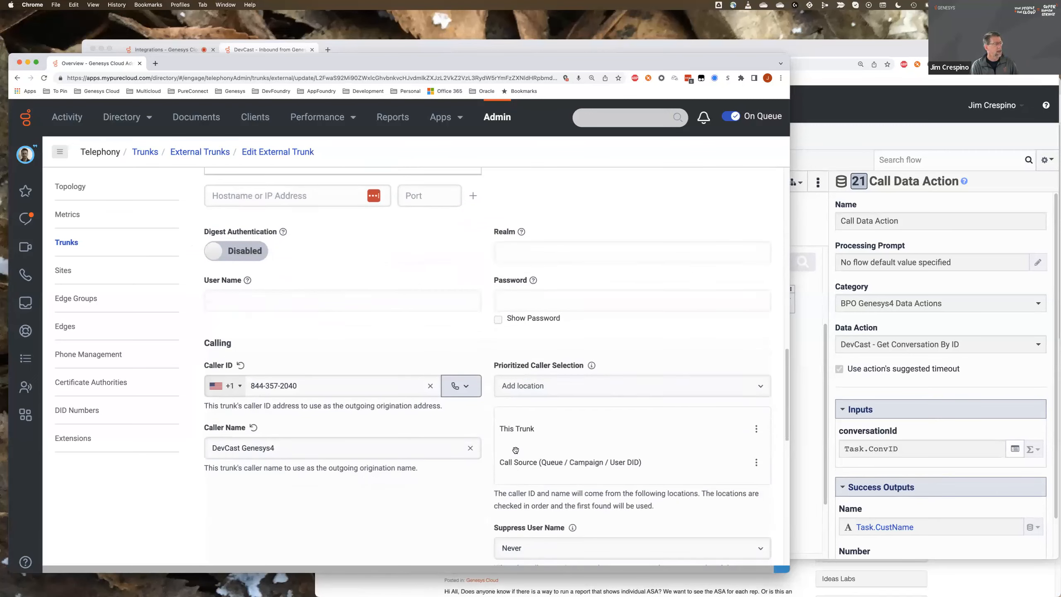
scroll(371, 494, down, 10)
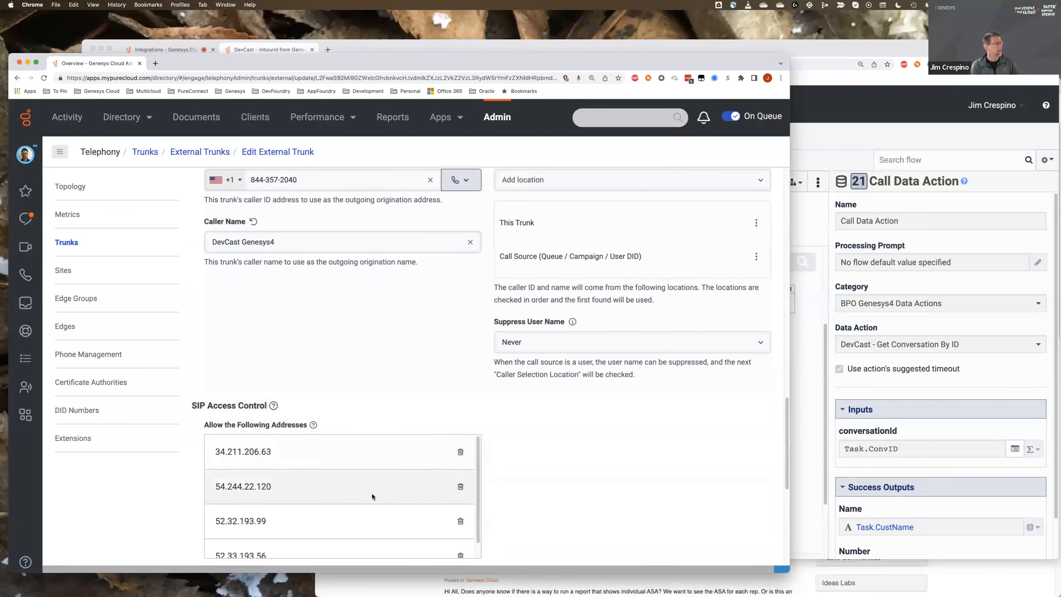
- Examine the allowed IP addresses in the trunk's SIP Access Control list
scroll(536, 490, down, 5)
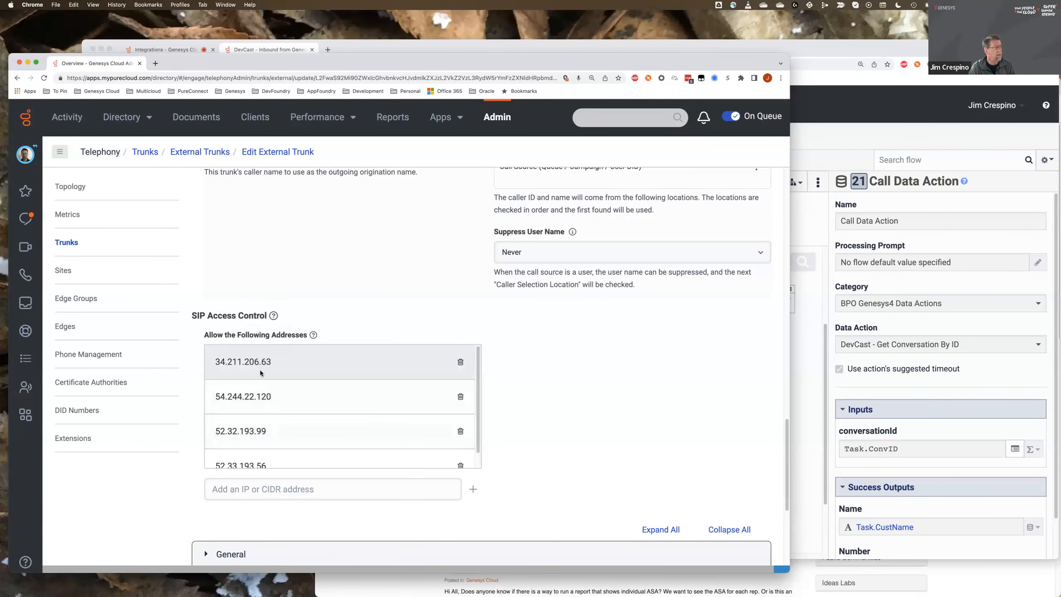
scroll(261, 392, down, 1)
scroll(259, 402, down, 2)
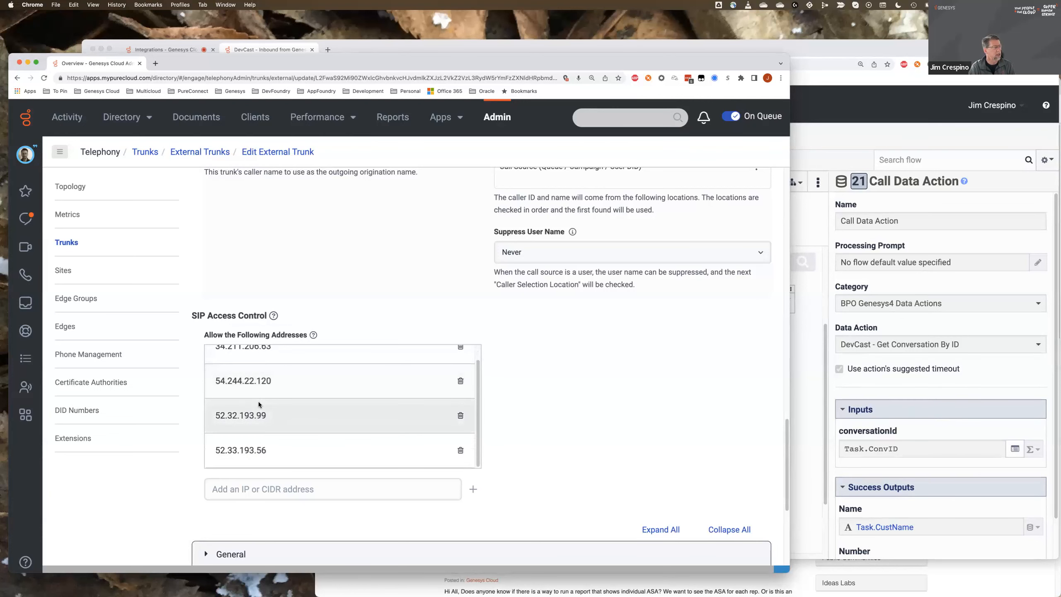
scroll(259, 402, up, 1)
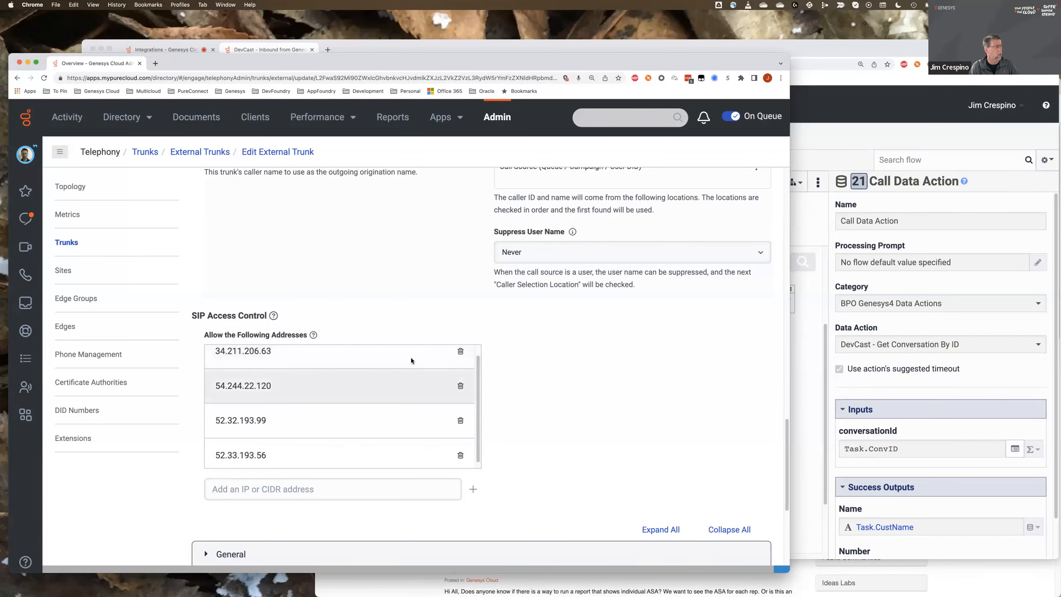
scroll(503, 346, down, 5)
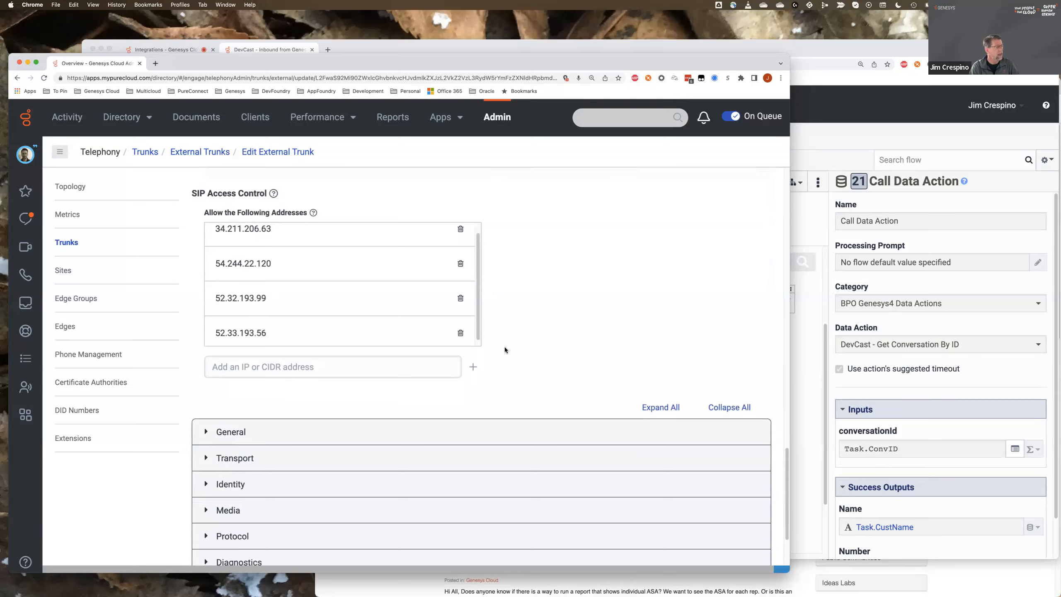
- Expand the trunk's Protocol settings and examine the UUI Passthrough header options, including the available header types
scroll(503, 346, down, 2)
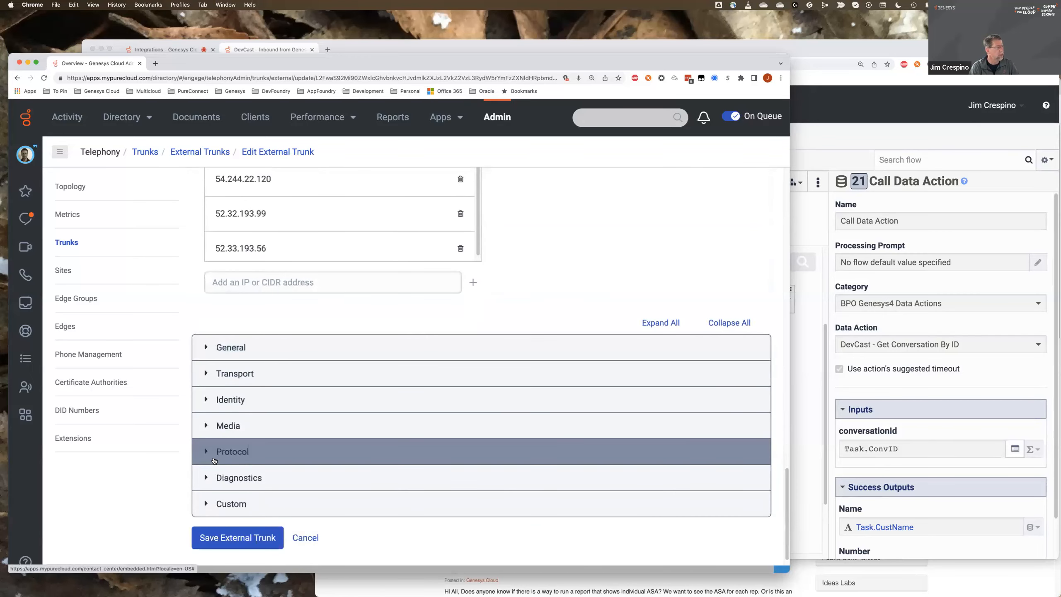
click(204, 453)
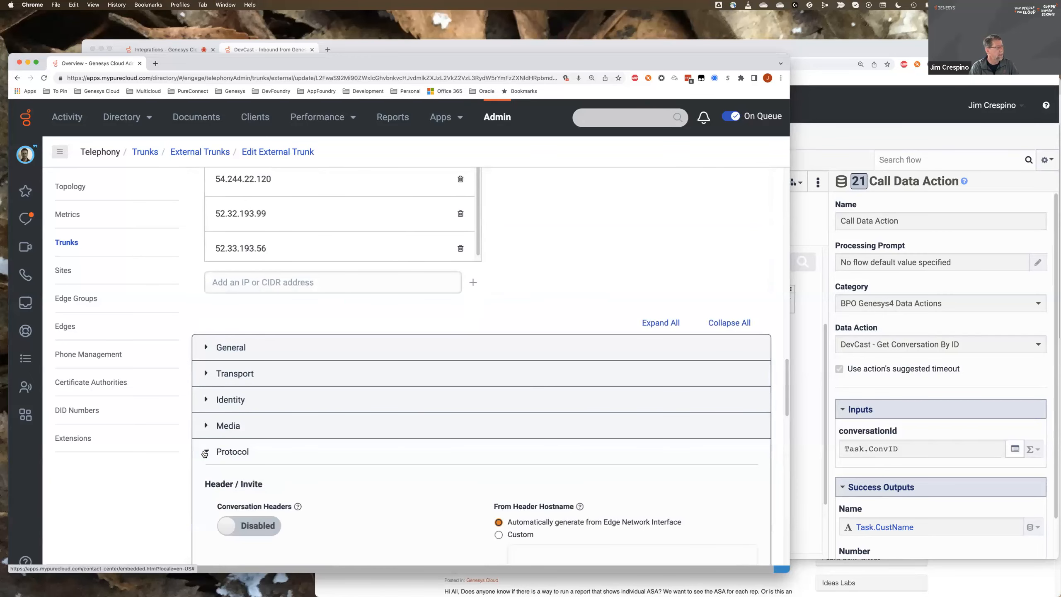
scroll(217, 481, down, 1)
scroll(216, 479, down, 6)
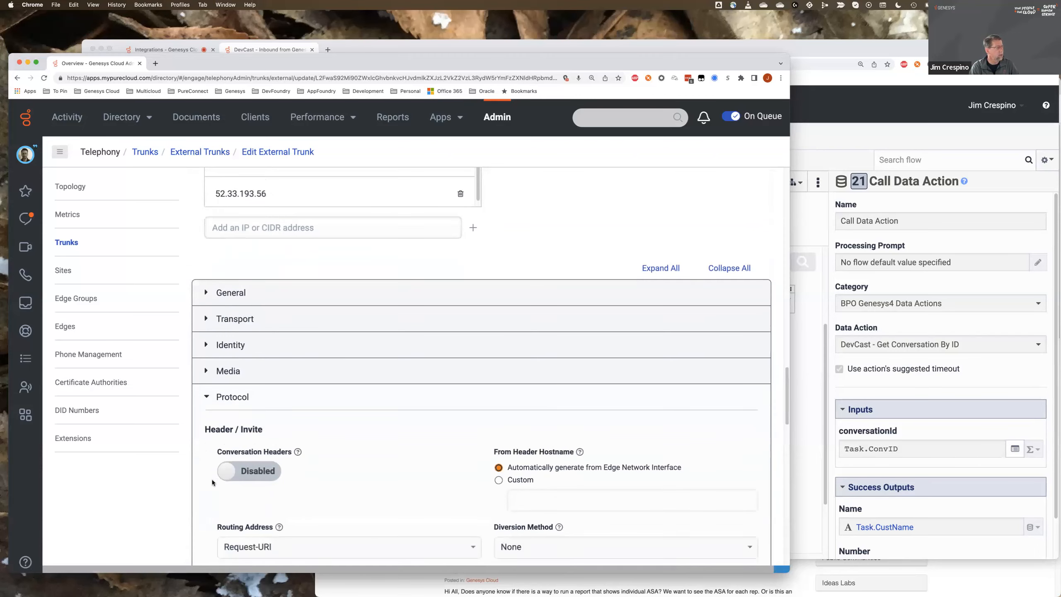
scroll(212, 482, down, 4)
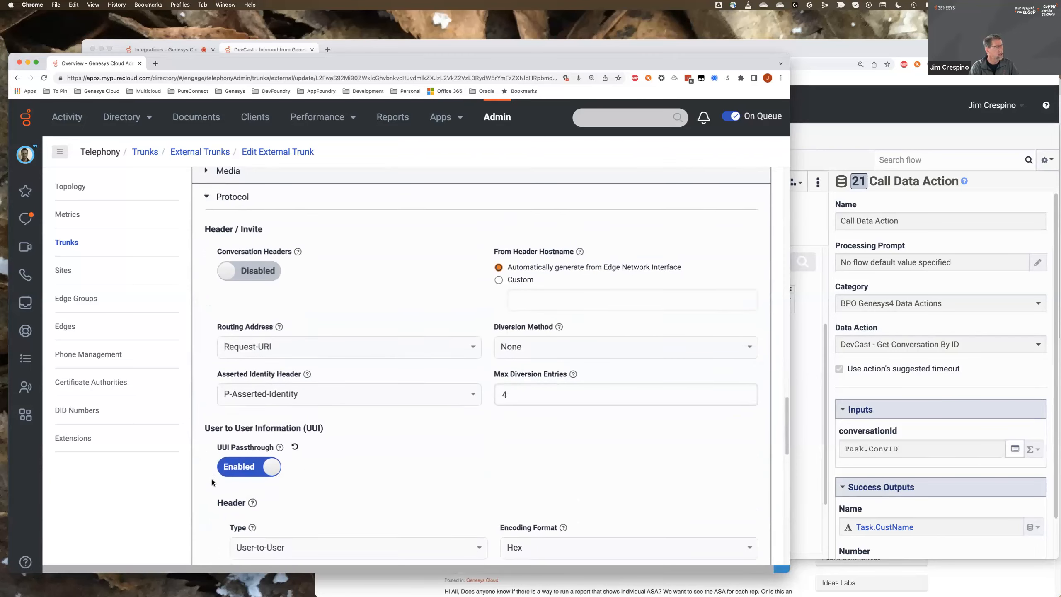
scroll(212, 482, down, 1)
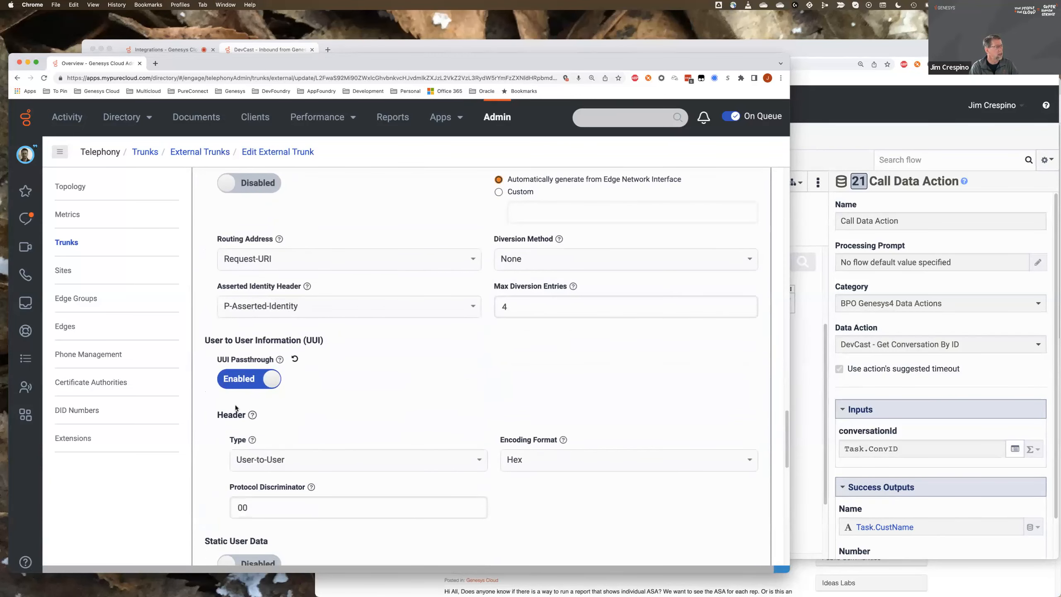
scroll(325, 380, down, 1)
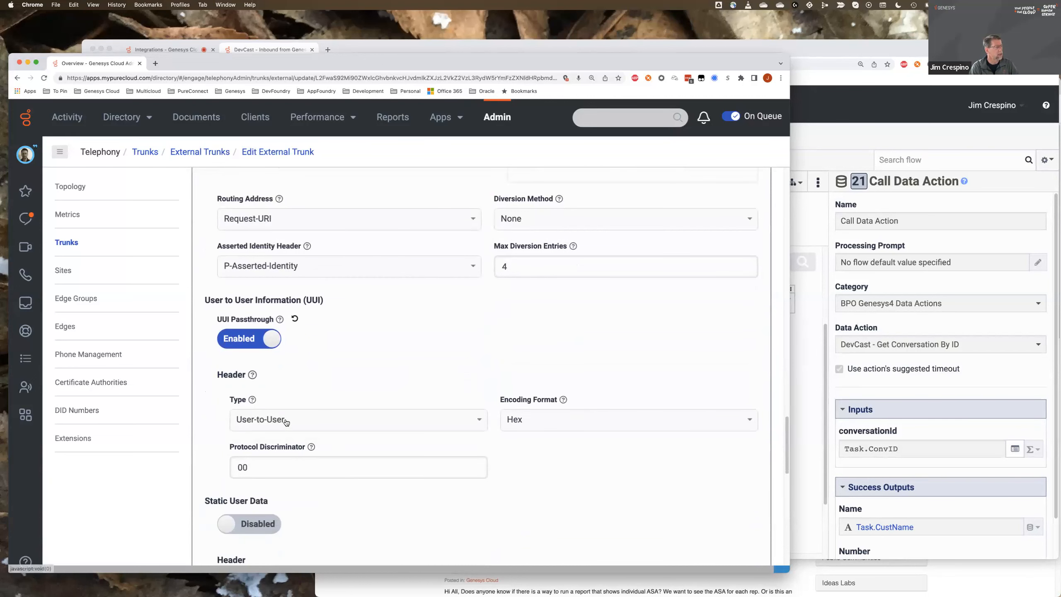
click(480, 420)
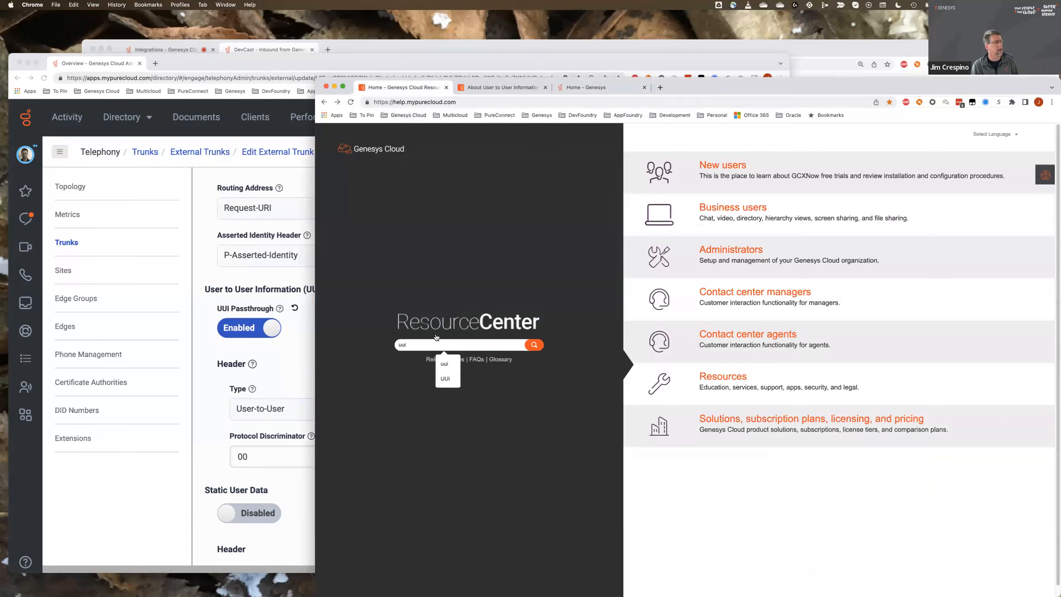
- Search the Resource Center for "uui" and review the About User to User Information (UUI) article's general, inbound and outbound topics at a larger zoom
key(Return)
click(503, 87)
key(super+plus)
key(super+plus)
scroll(770, 349, down, 1)
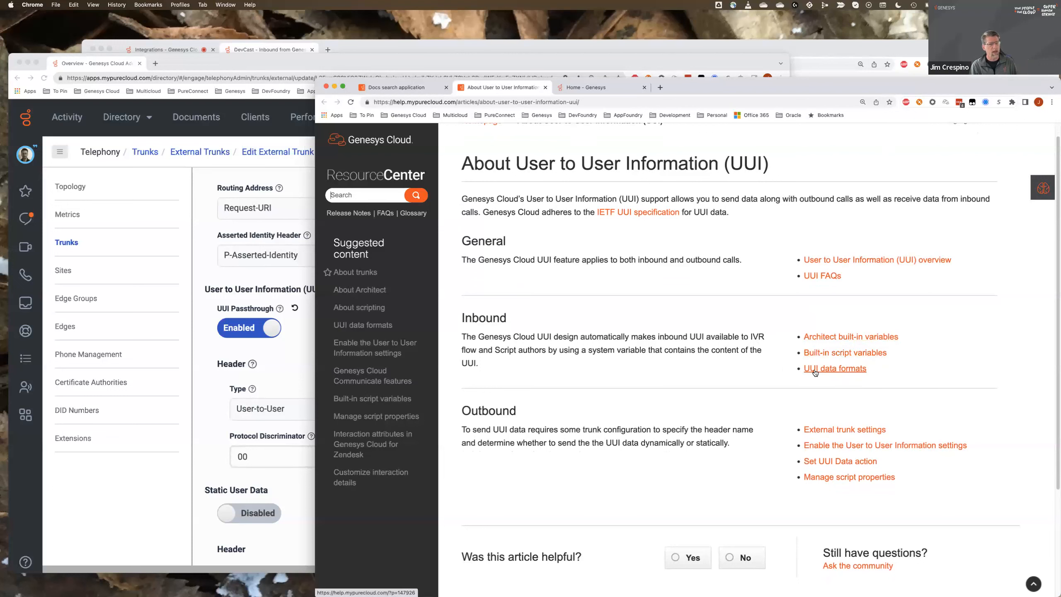
scroll(793, 401, down, 1)
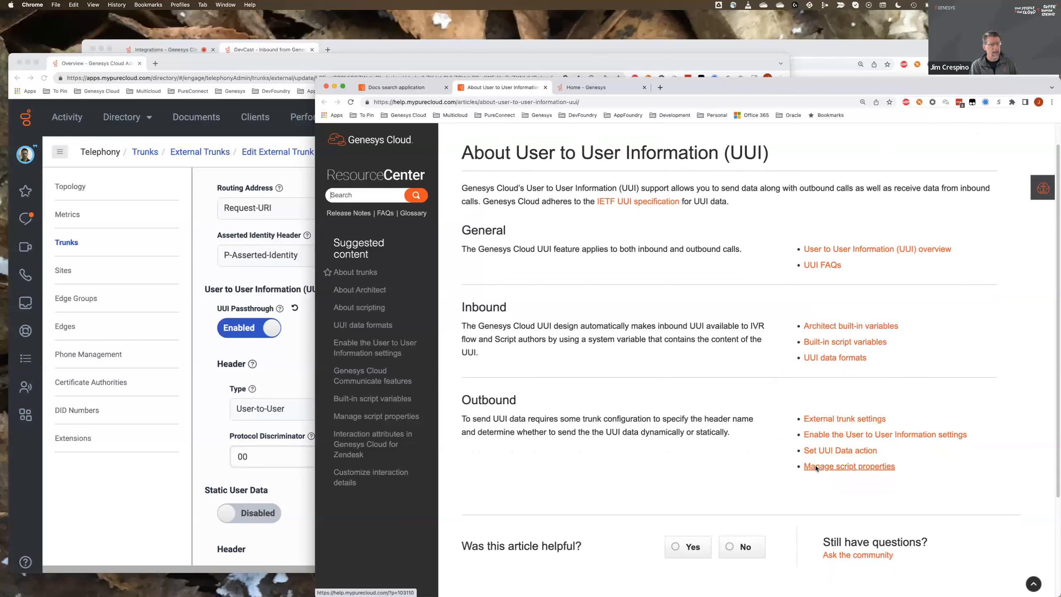
scroll(632, 316, up, 1)
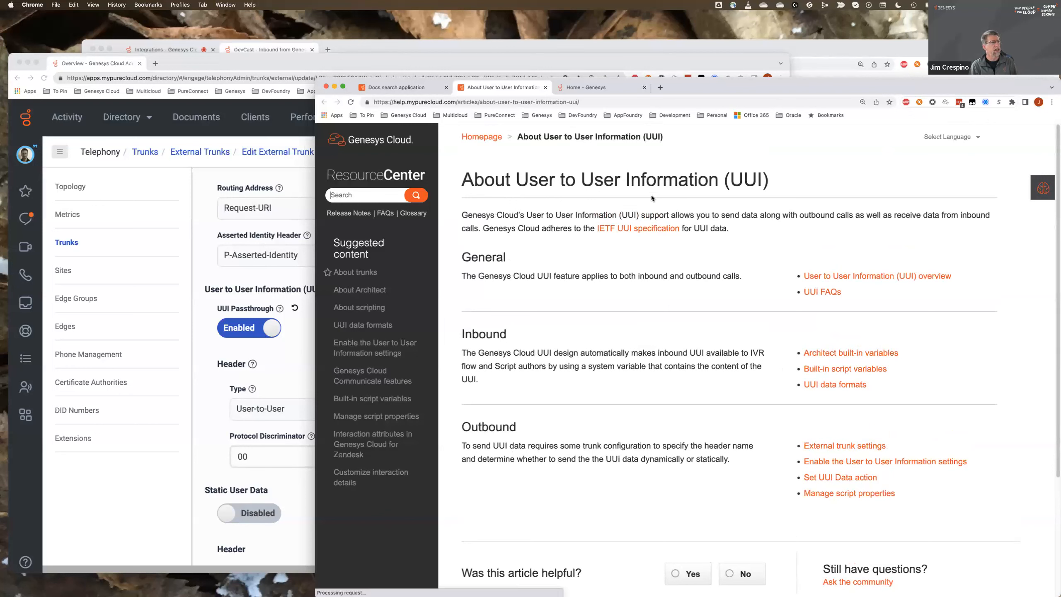
- Return to the mypurecloud.com trunk settings and display the Calling section again
click(353, 61)
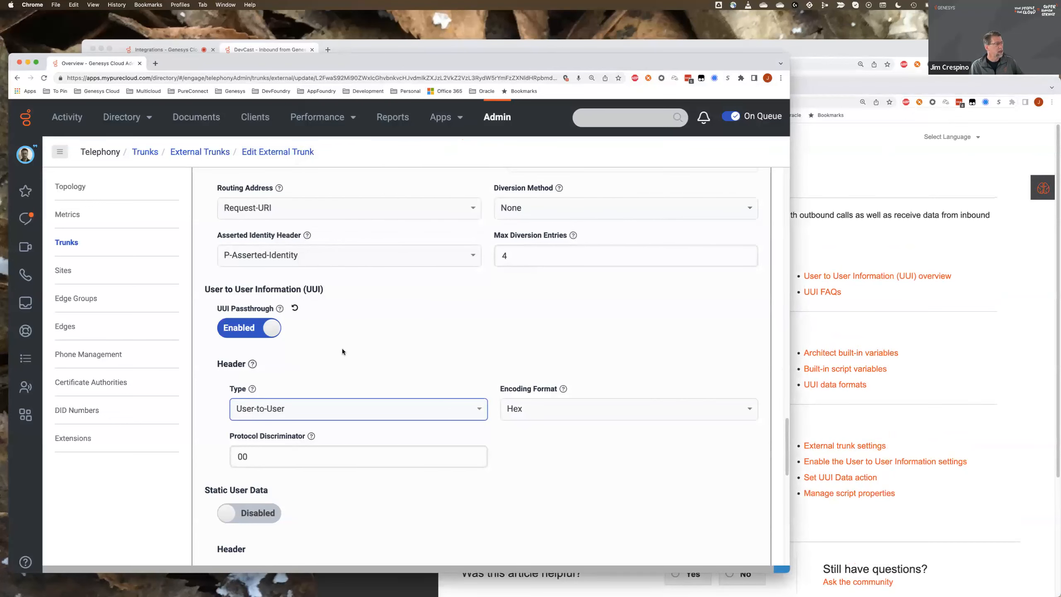
scroll(342, 351, up, 5)
scroll(341, 351, up, 15)
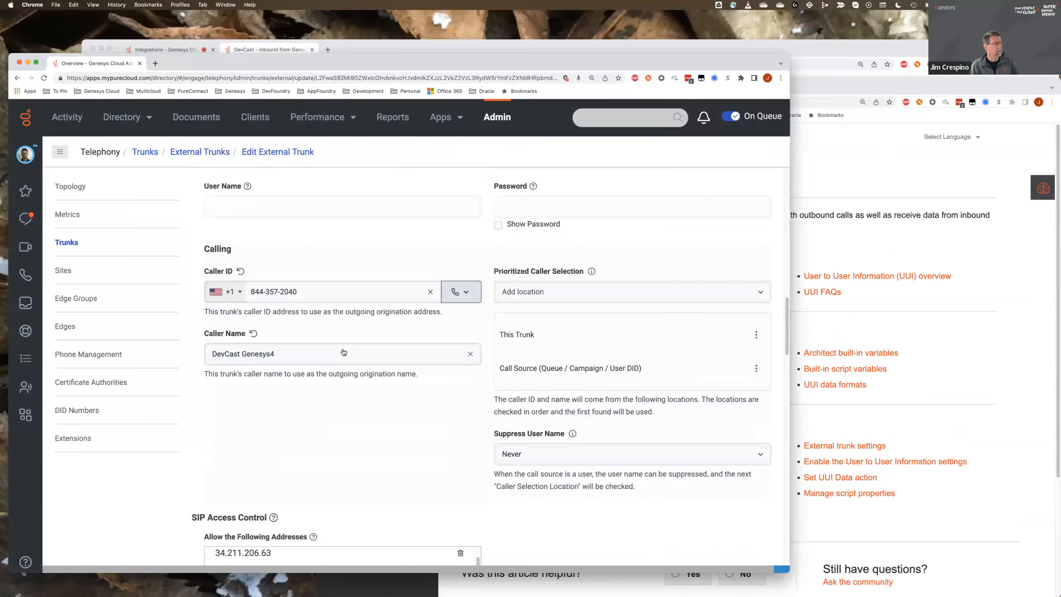
- In the usw2.pure.cloud organization's window, go to the telephony trunks administration and open the external trunk DevCast-Genesys4-USEast
click(834, 47)
drag(83, 40, 335, 48)
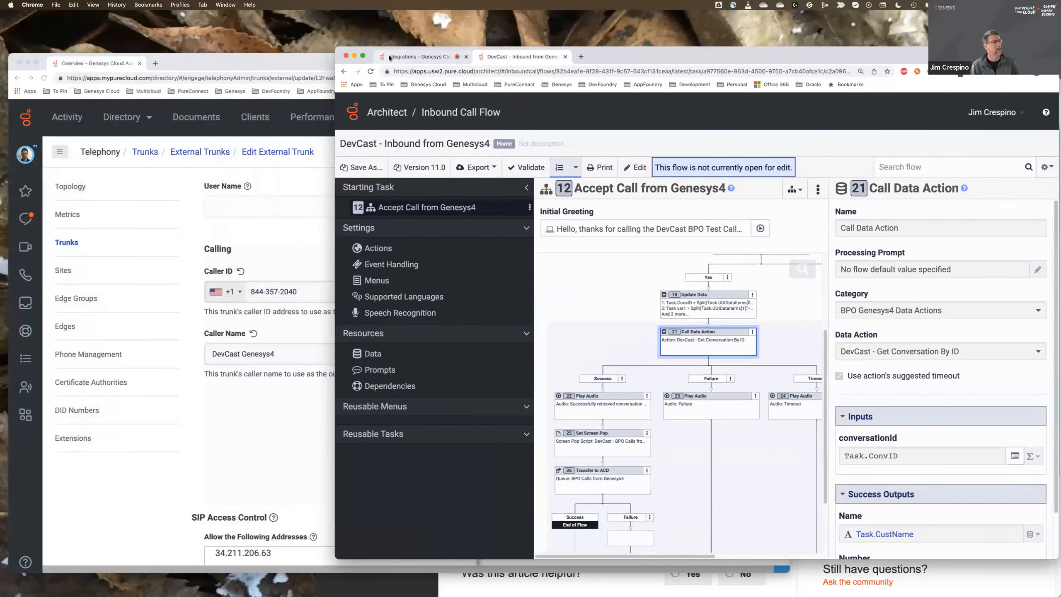
click(388, 58)
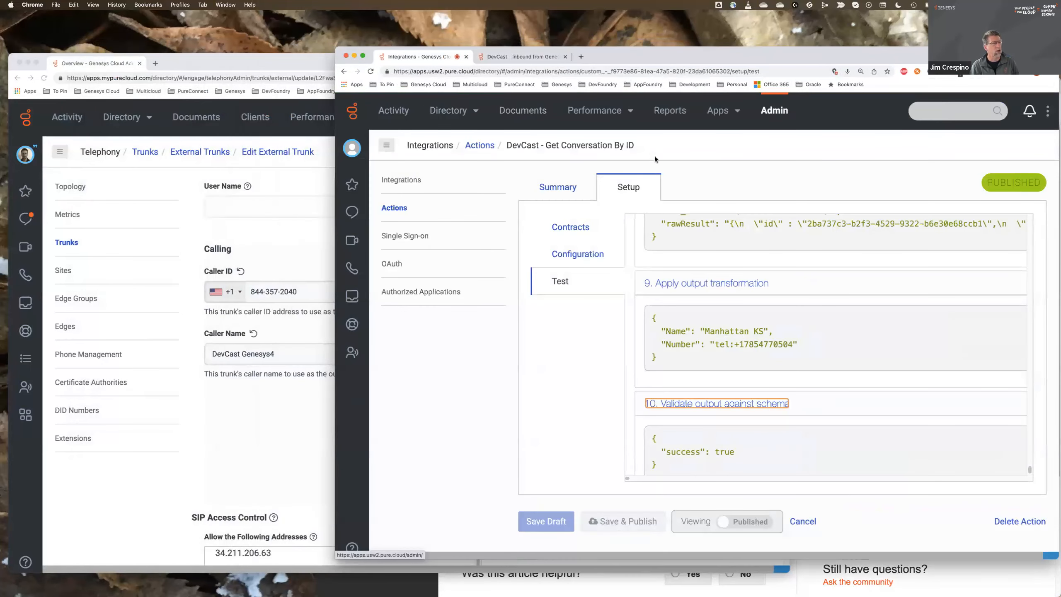
click(772, 110)
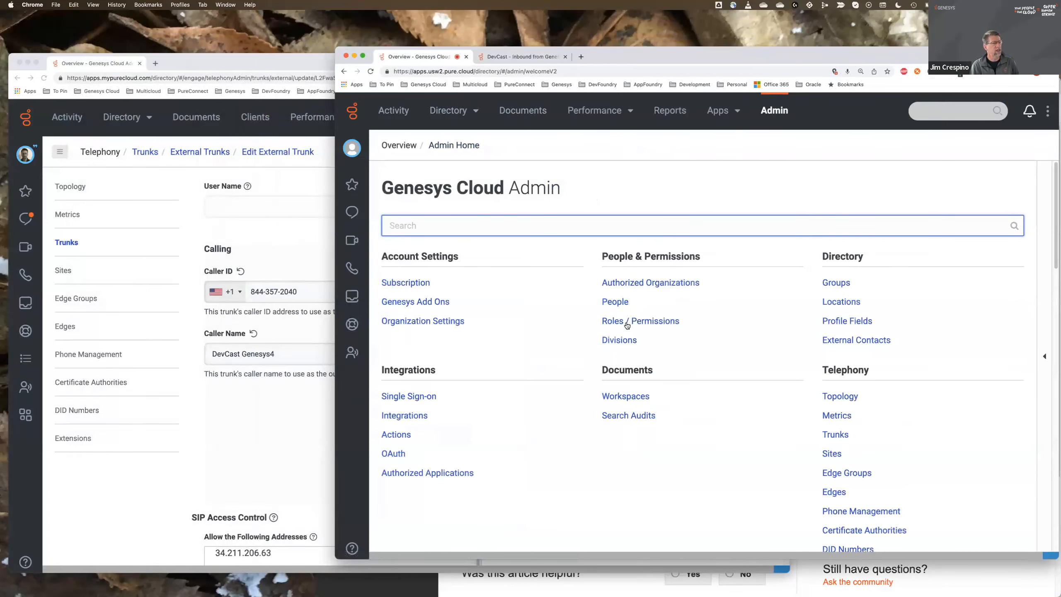
scroll(628, 322, down, 3)
click(827, 362)
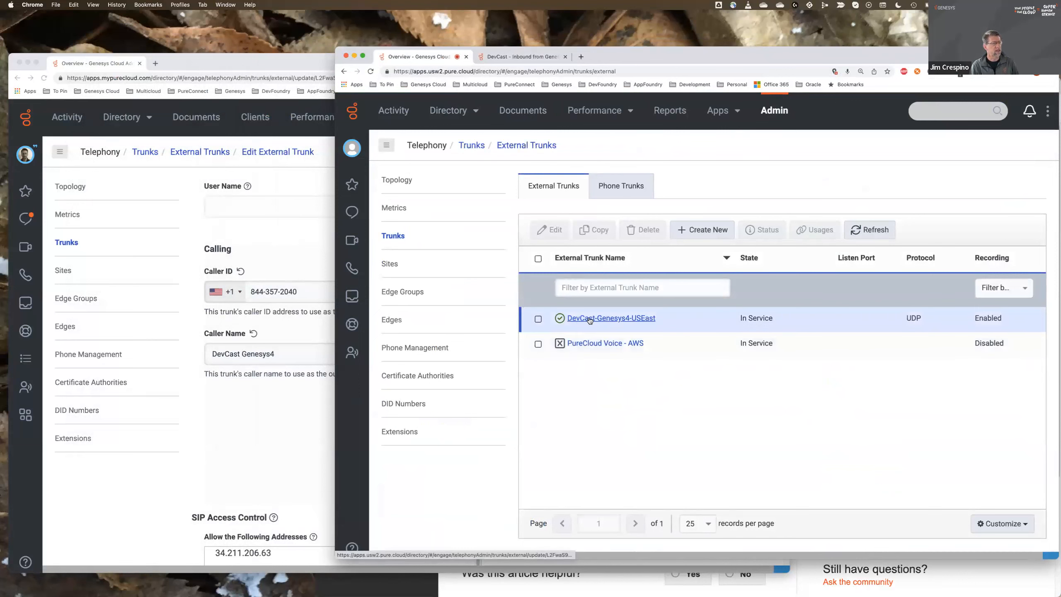
click(625, 320)
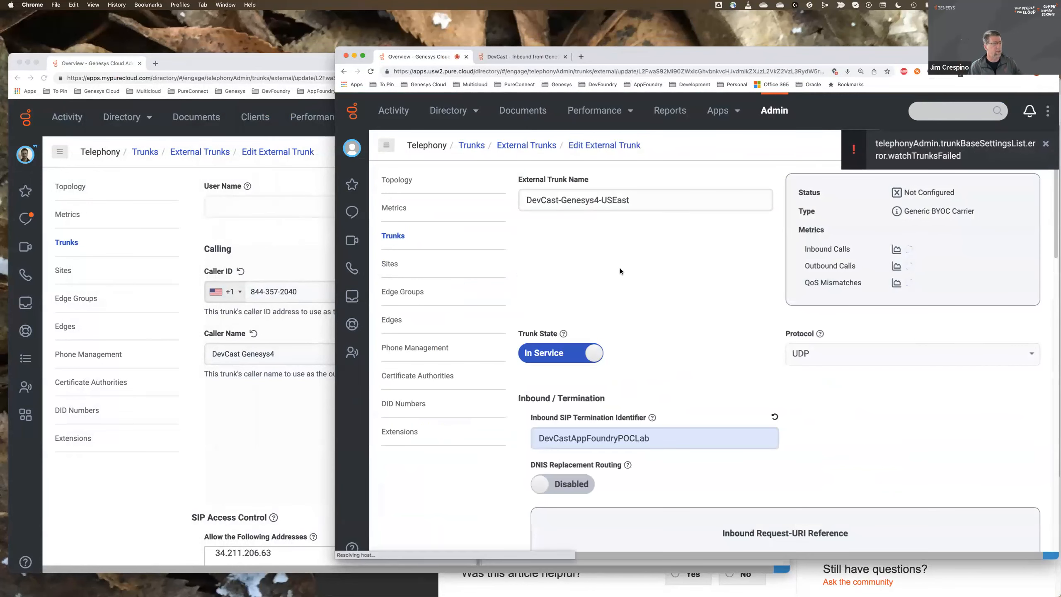
- Examine the DevCast-Genesys4-USEast trunk's inbound identifier, outbound termination FQDN, caller settings and SIP Access Control addresses
scroll(676, 332, down, 2)
scroll(674, 333, down, 3)
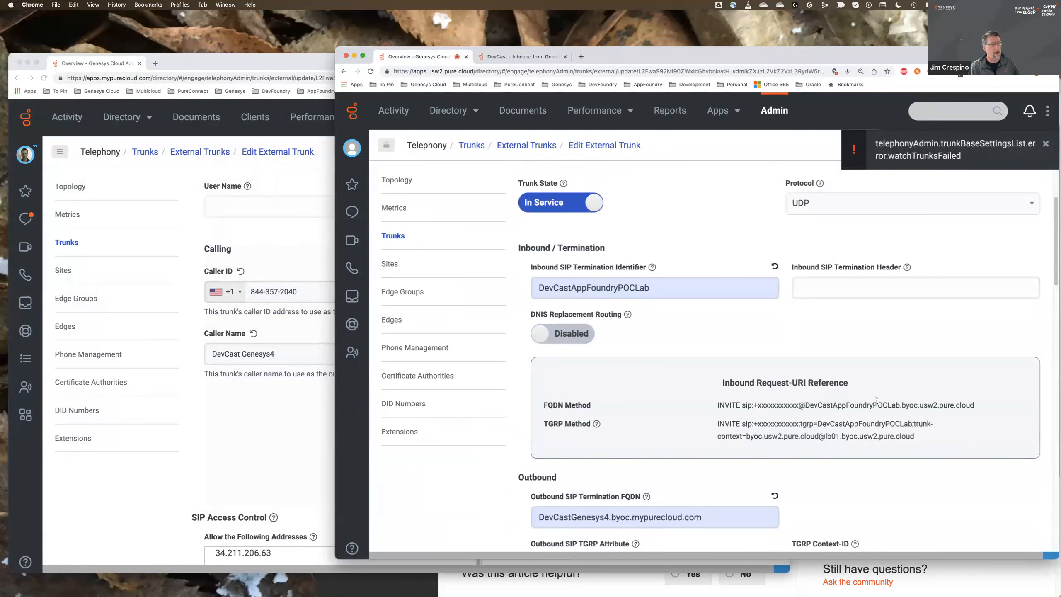
scroll(794, 401, down, 3)
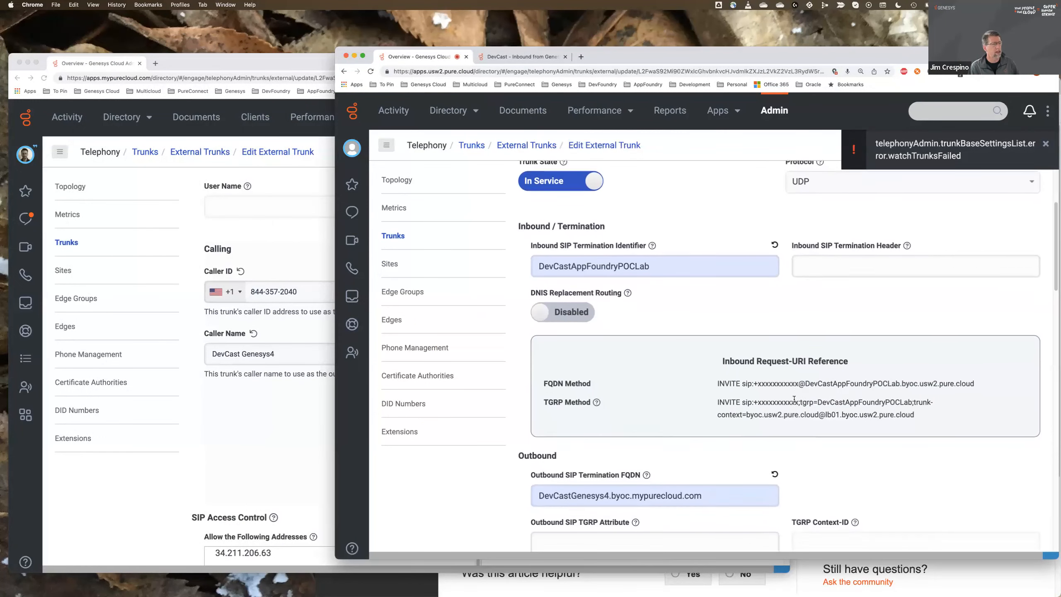
scroll(794, 398, down, 5)
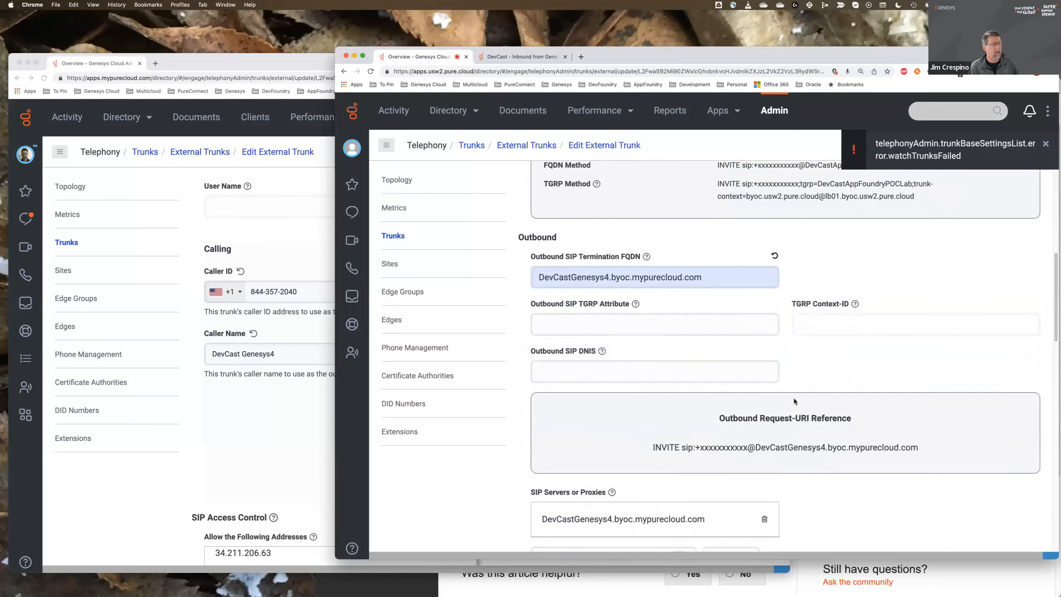
scroll(794, 398, down, 10)
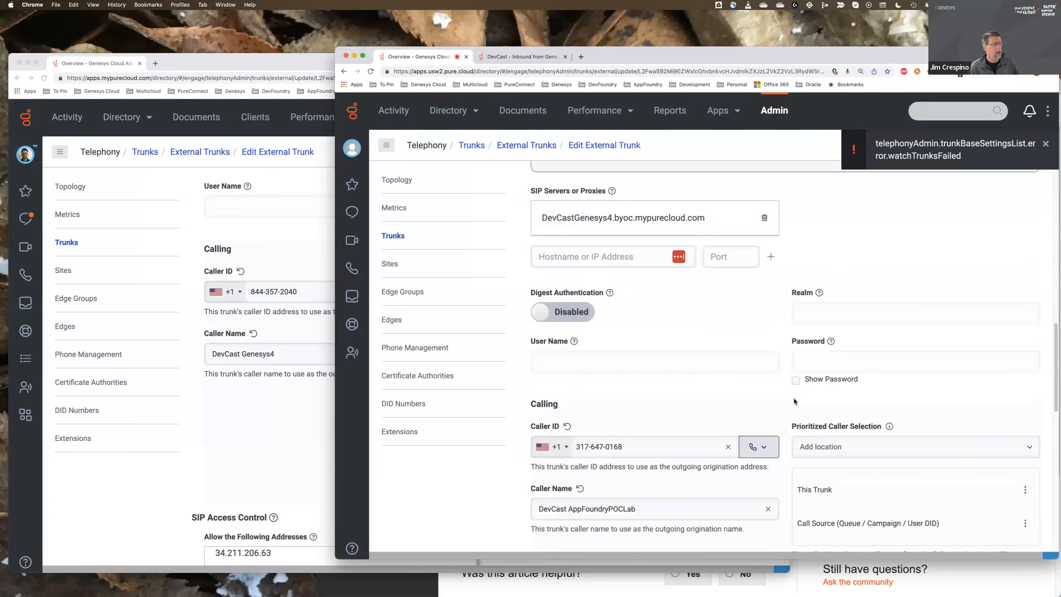
scroll(794, 398, down, 1)
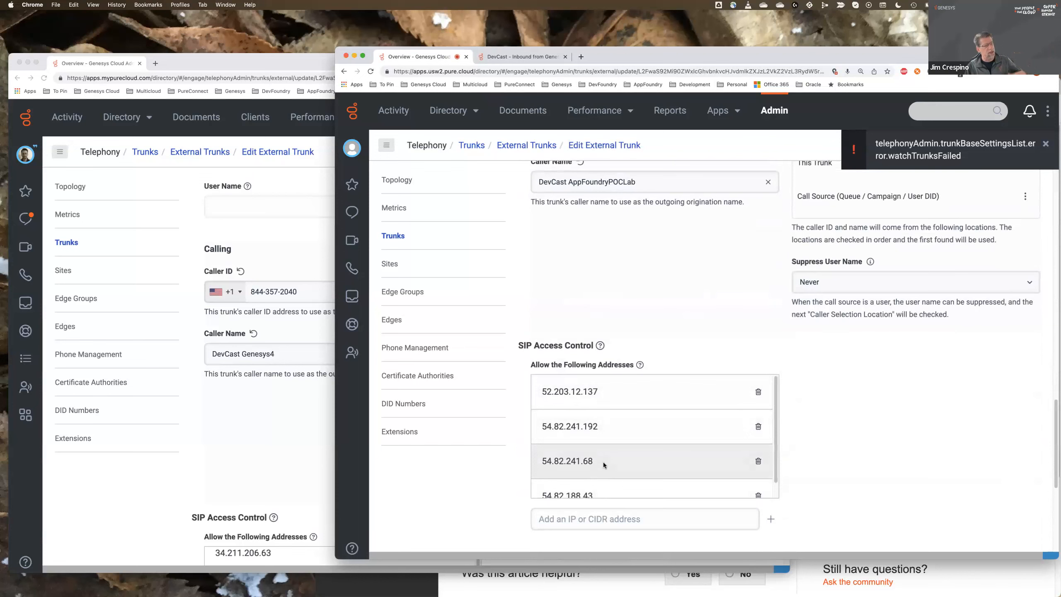
- Enable UUI Passthrough in the DevCast-Genesys4-USEast trunk's Protocol settings and save the external trunk
scroll(773, 432, down, 5)
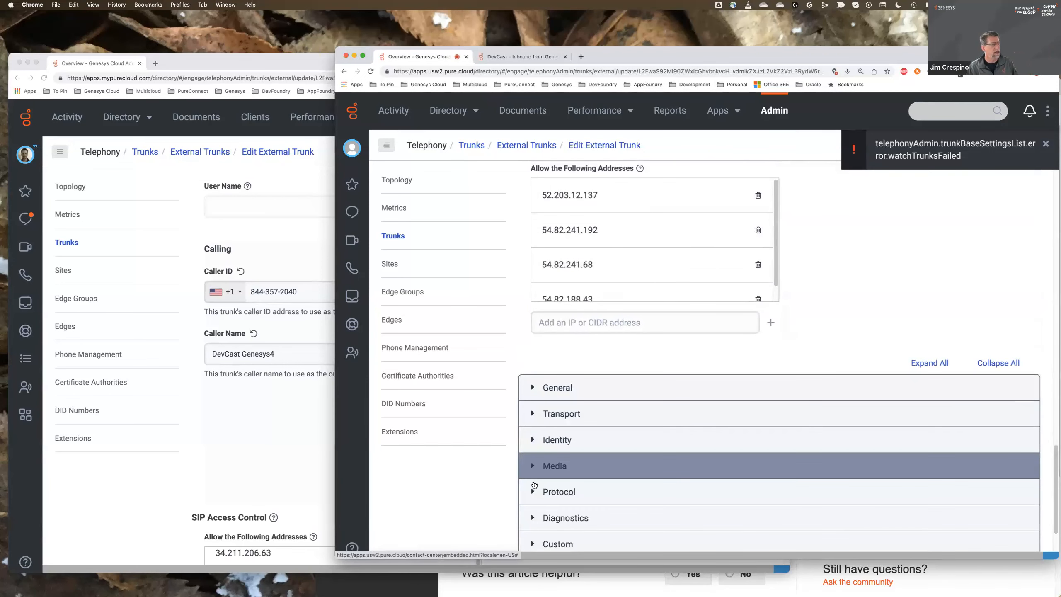
click(554, 487)
scroll(556, 473, down, 5)
scroll(555, 472, down, 5)
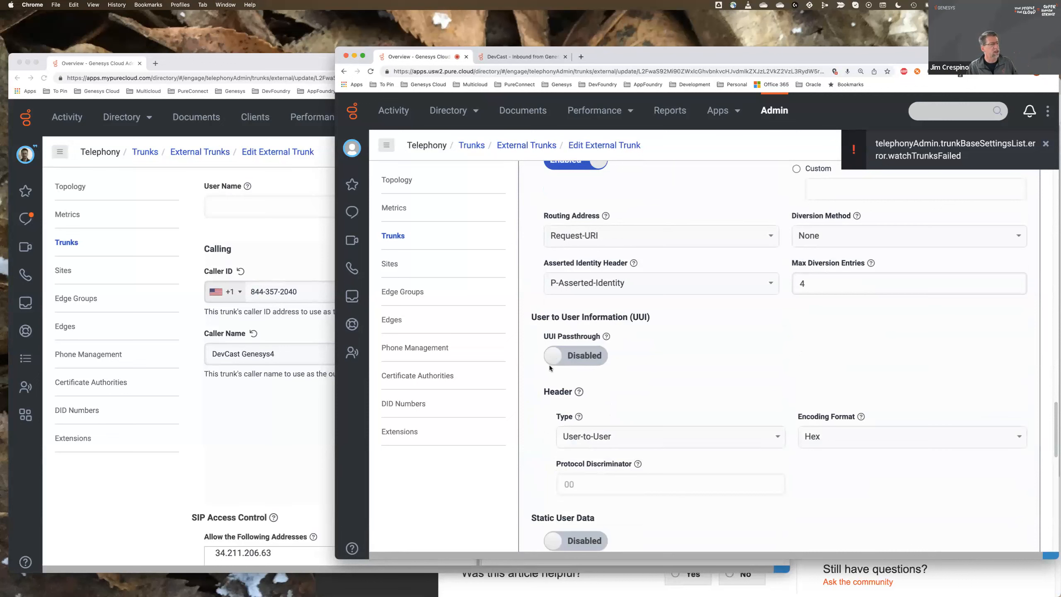
click(575, 356)
scroll(666, 359, down, 5)
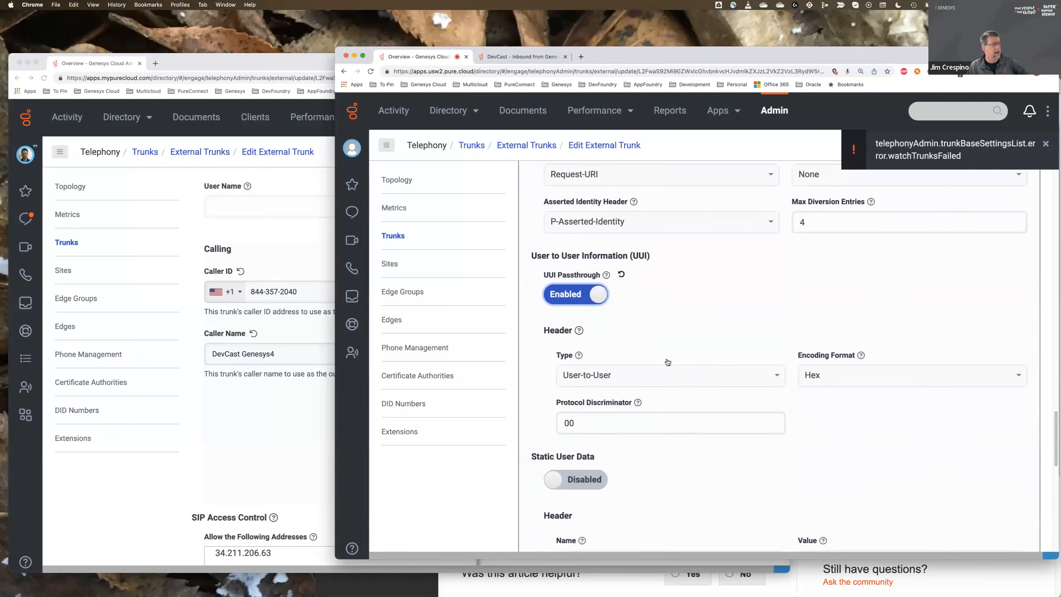
scroll(666, 361, down, 4)
scroll(667, 362, down, 6)
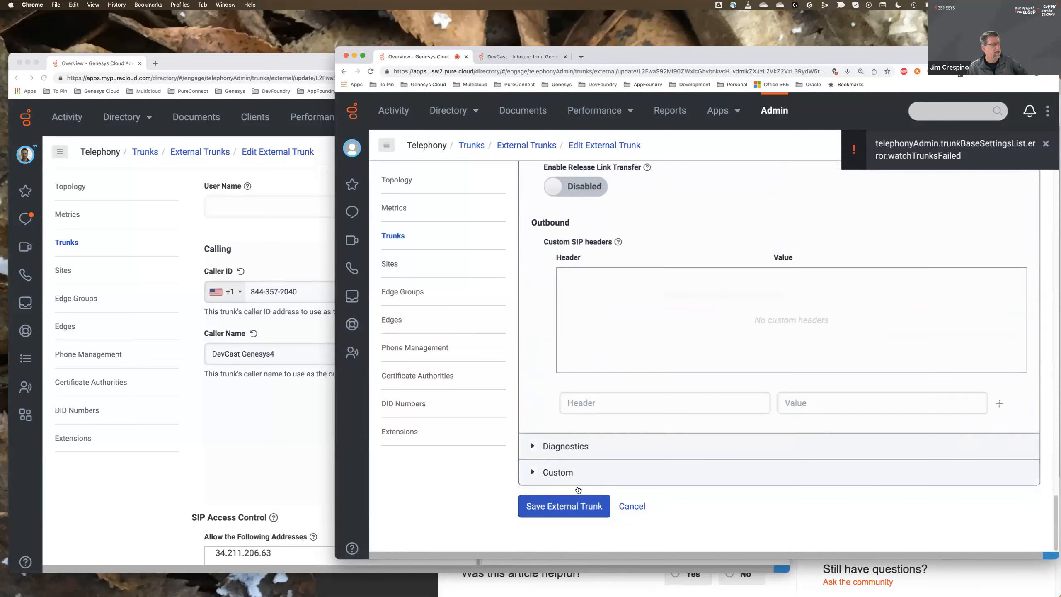
click(563, 506)
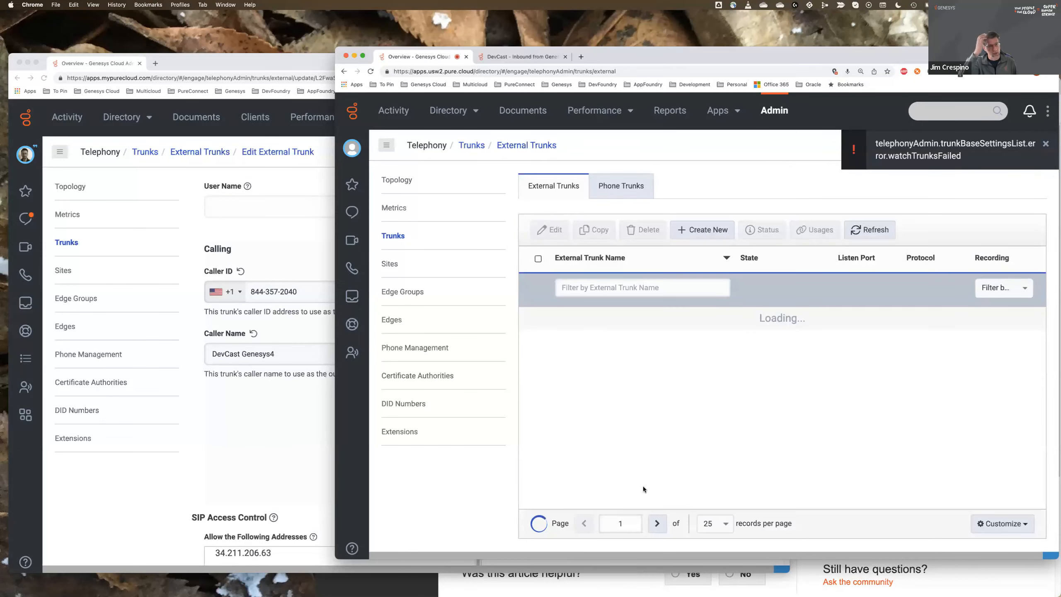
- Dismiss the trunk error notification and open the script DevCast - BPO Script from the contact center scripts in the mypurecloud.com organization's window
click(1045, 144)
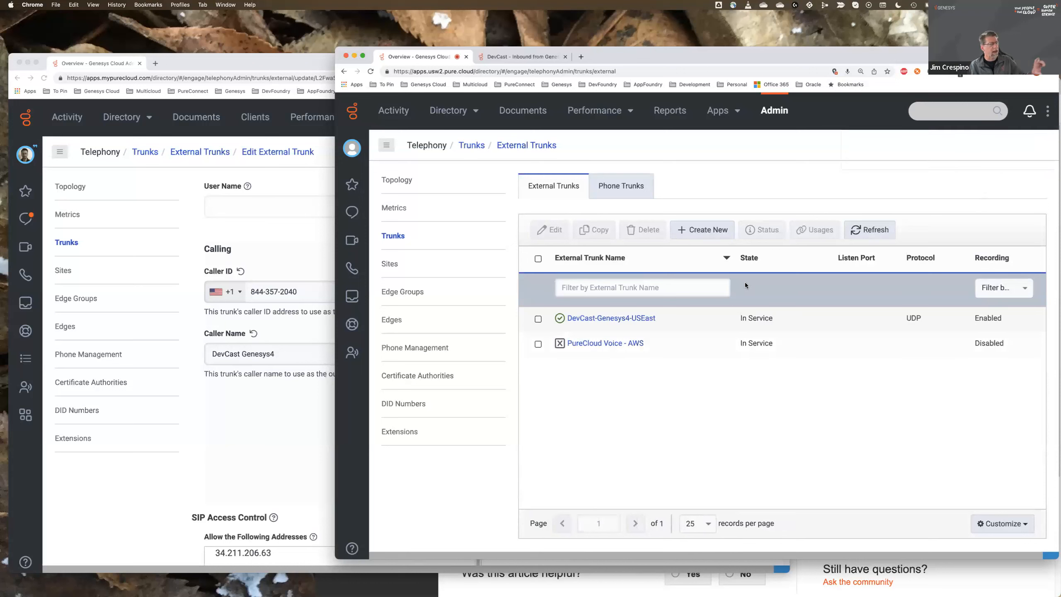
click(250, 421)
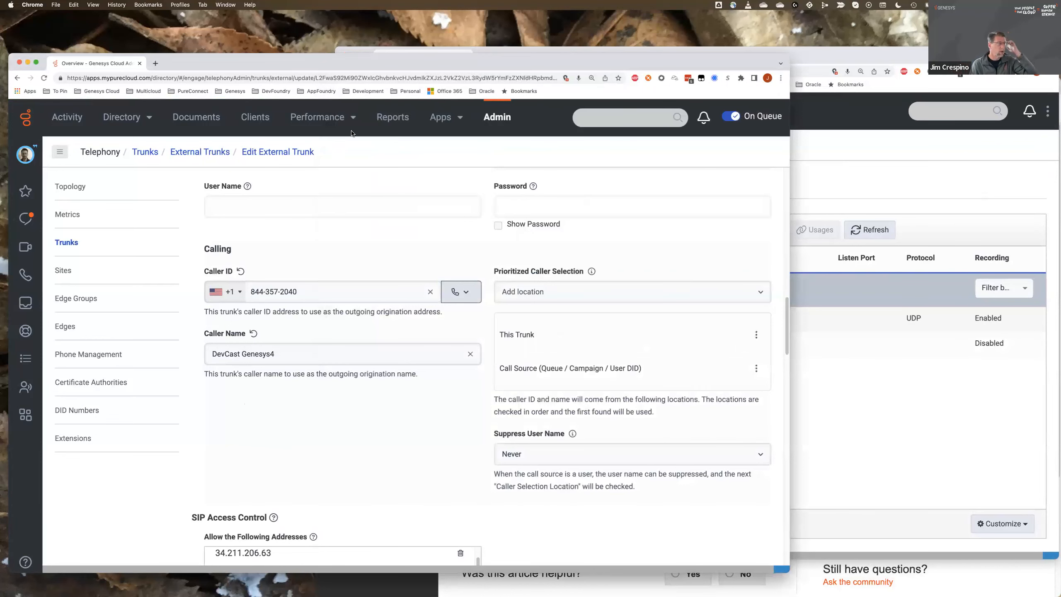
click(497, 118)
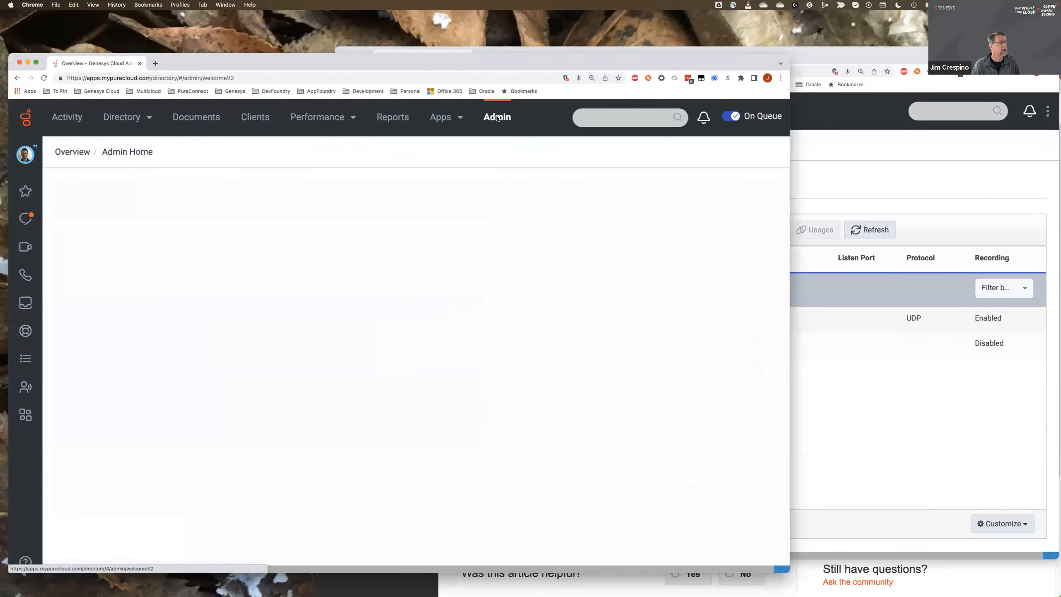
click(481, 230)
scroll(482, 341, down, 1)
scroll(483, 347, down, 3)
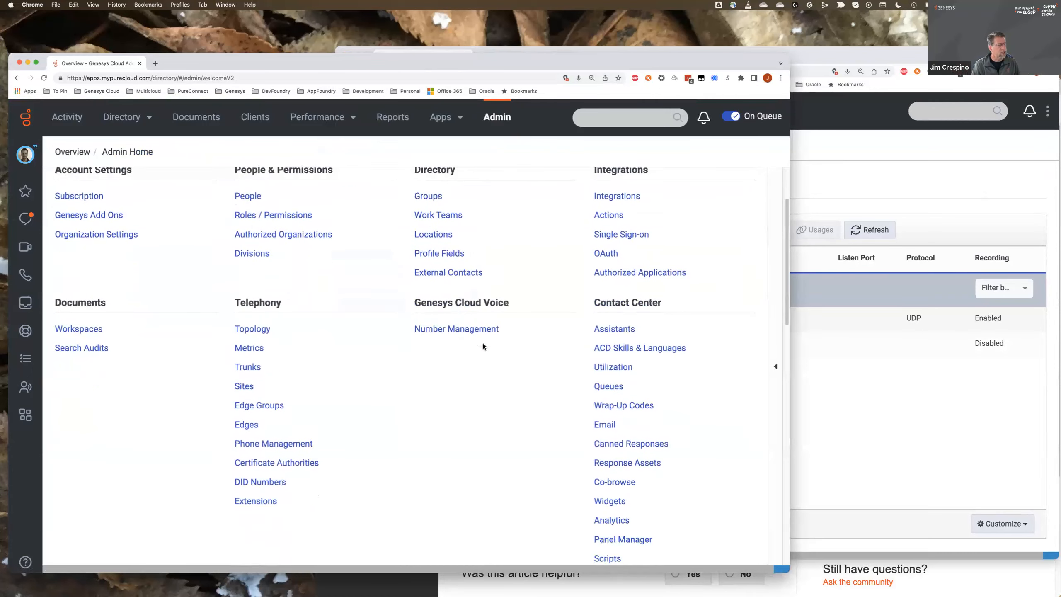
click(601, 518)
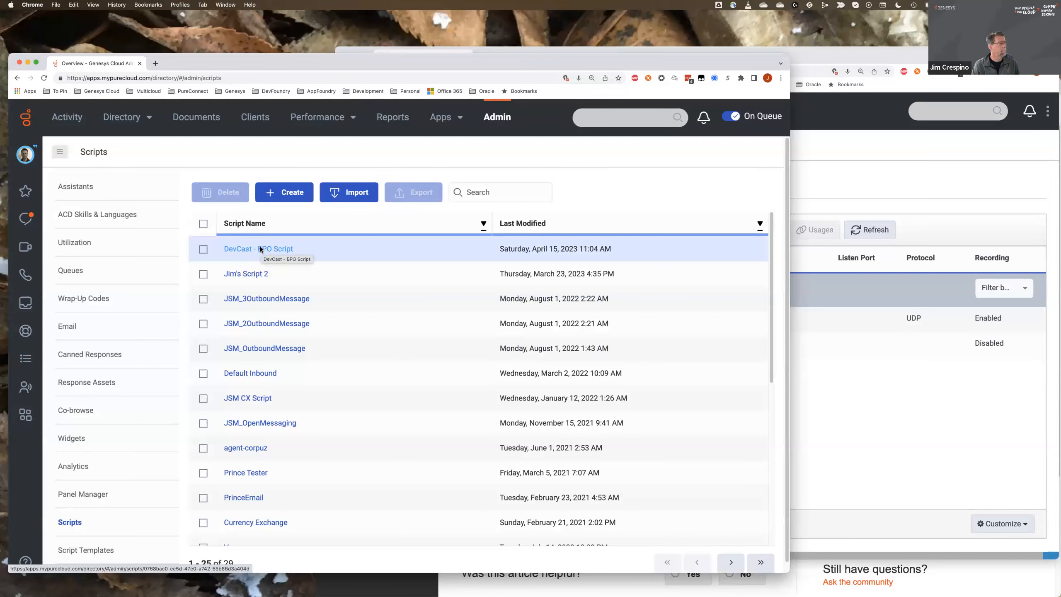
click(254, 249)
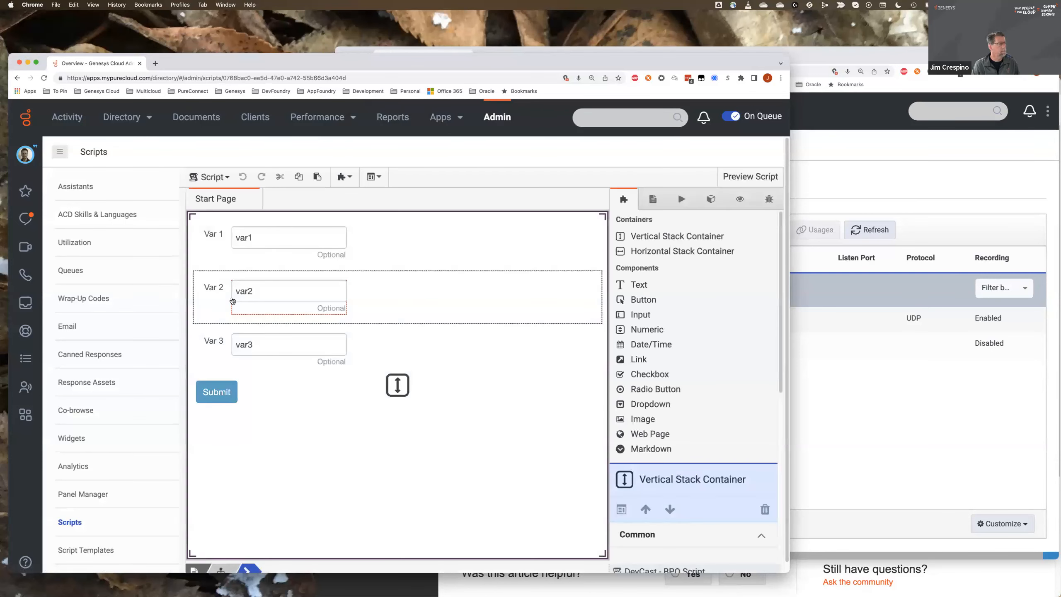
- Examine the script's custom action Transfer to BPO with UUI and the target number of its Scripter.Blind Transfer step
click(681, 199)
click(662, 271)
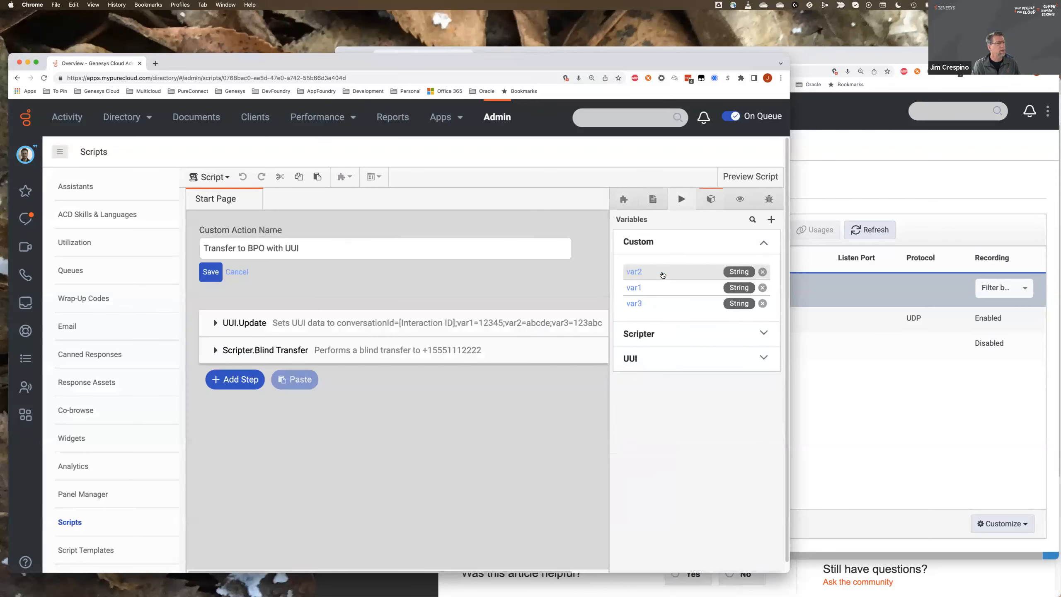
drag(481, 353, 422, 355)
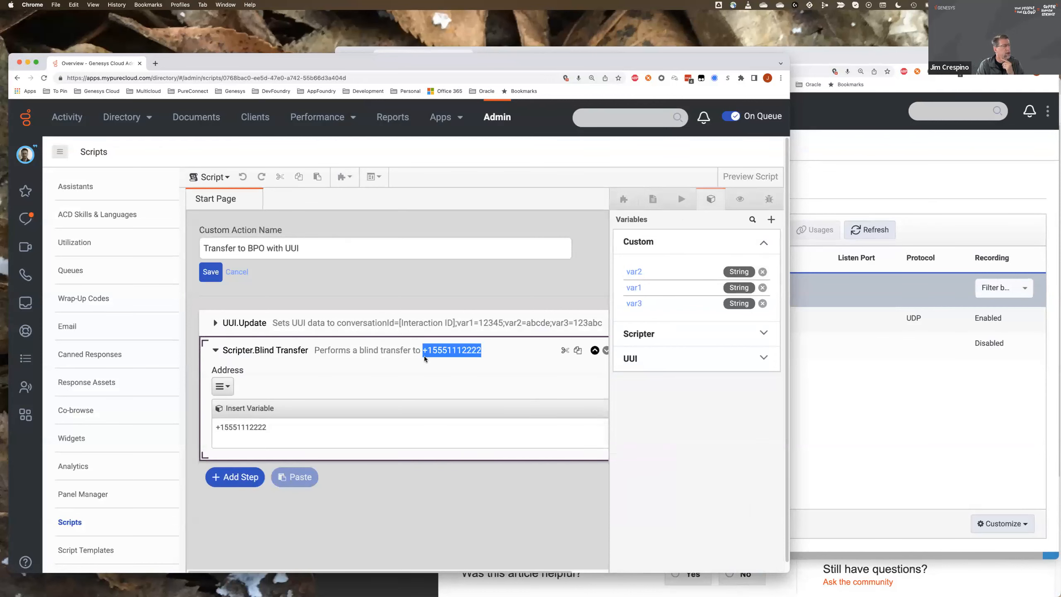
- Switch to the usw2.pure.cloud organization's window and open its Call Routing list in the administration
click(844, 384)
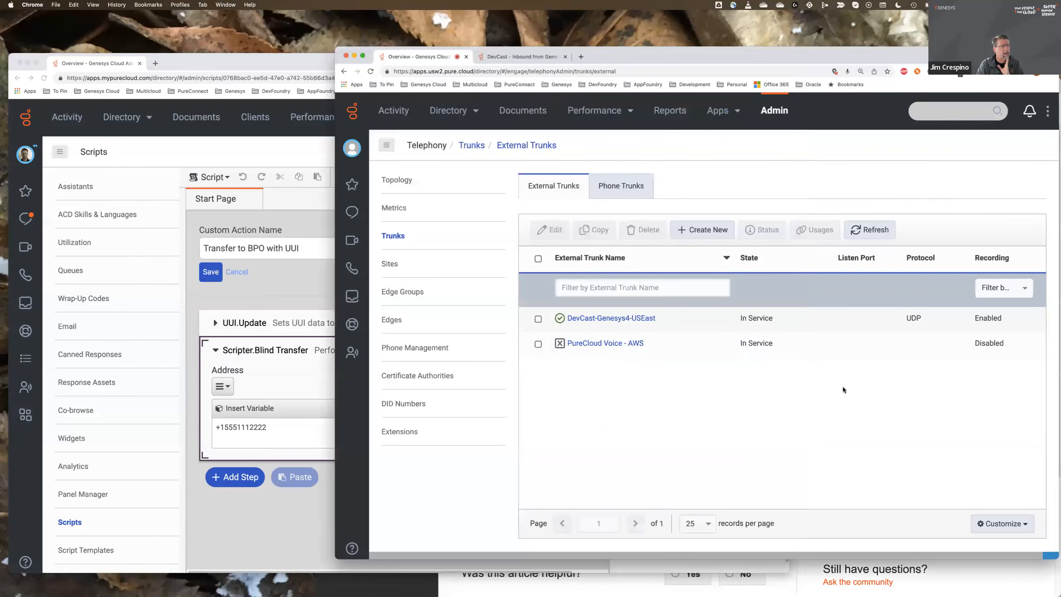
click(775, 111)
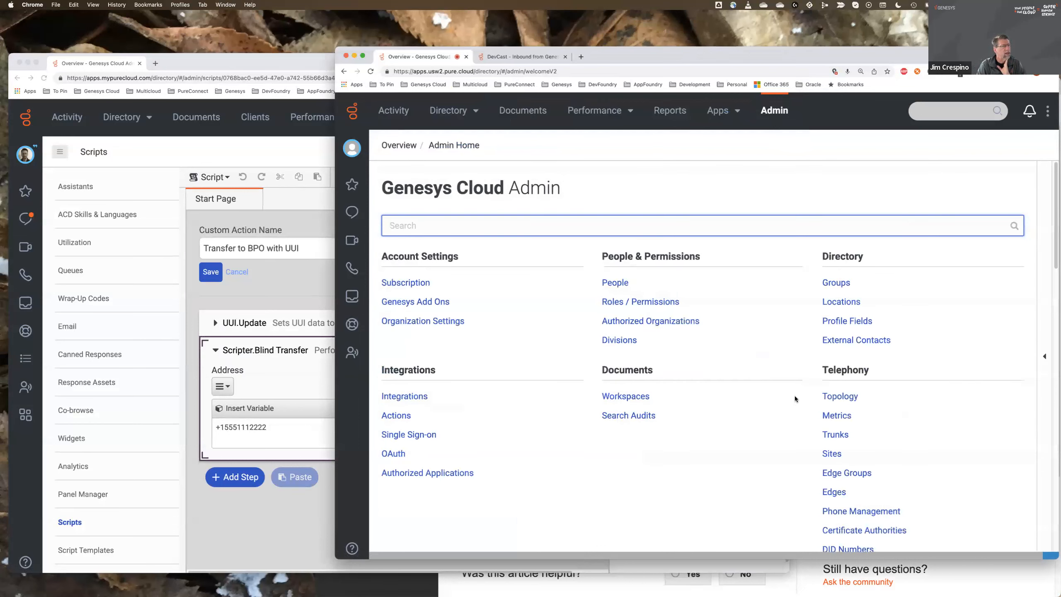
scroll(794, 396, down, 4)
scroll(794, 395, down, 5)
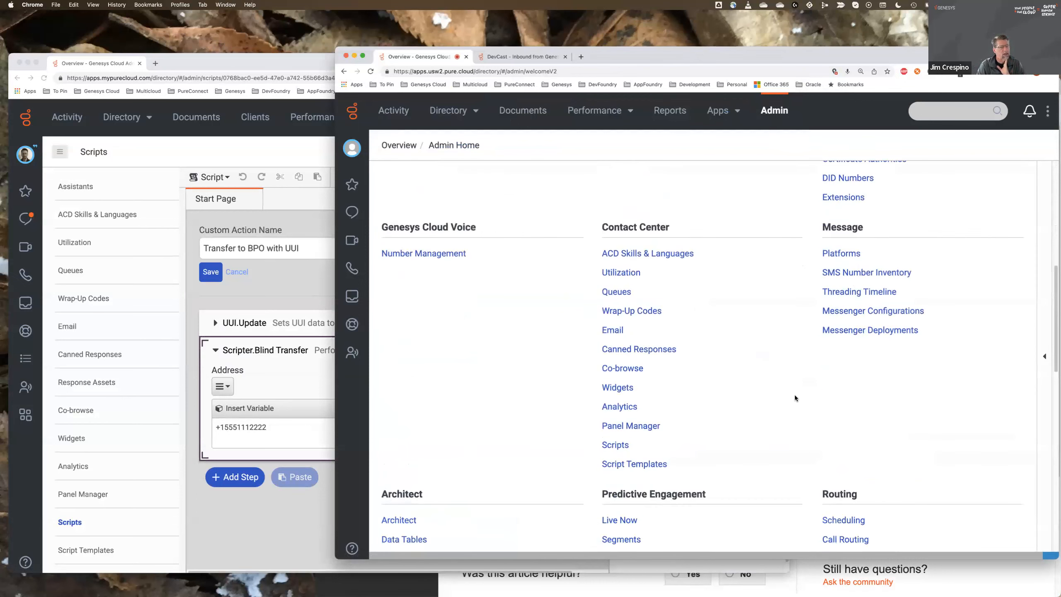
click(851, 472)
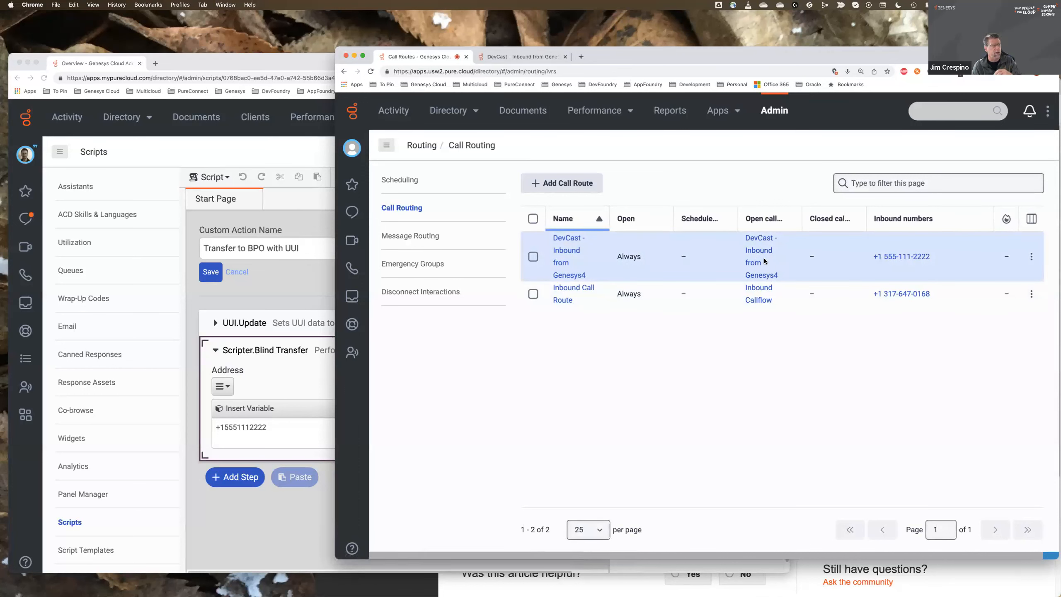
- Return to the mypurecloud.com organization's window and open the telephony Sites list from the administration home
click(327, 278)
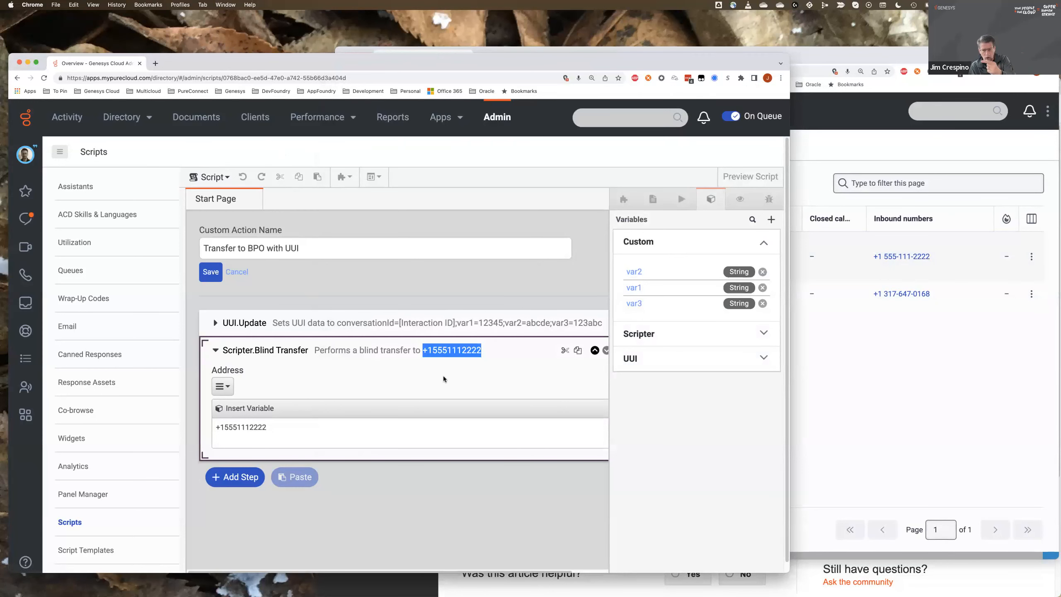
click(494, 121)
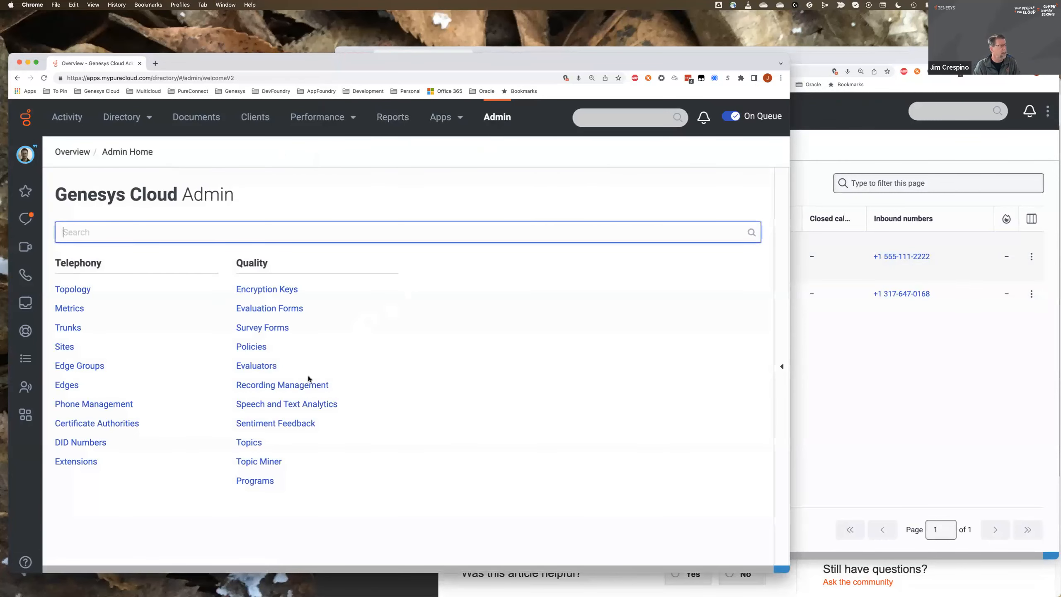
scroll(308, 379, down, 1)
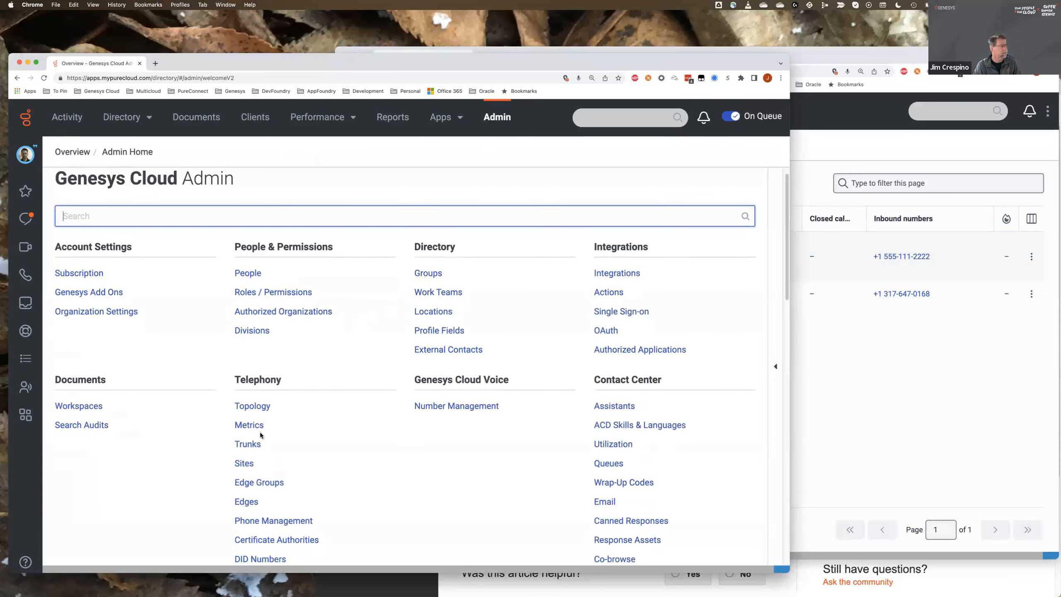
click(245, 463)
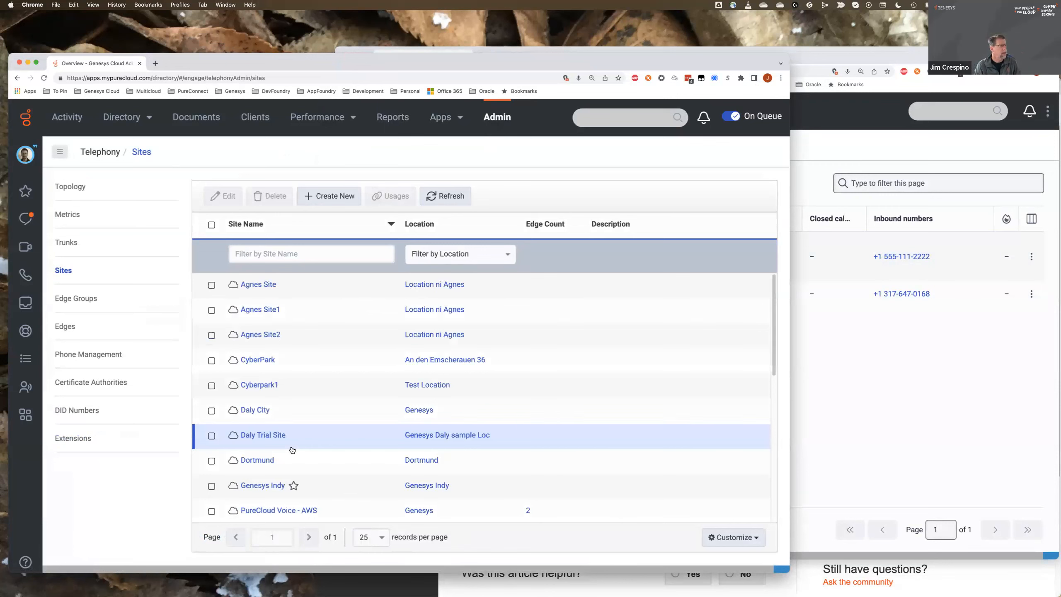
scroll(293, 450, down, 1)
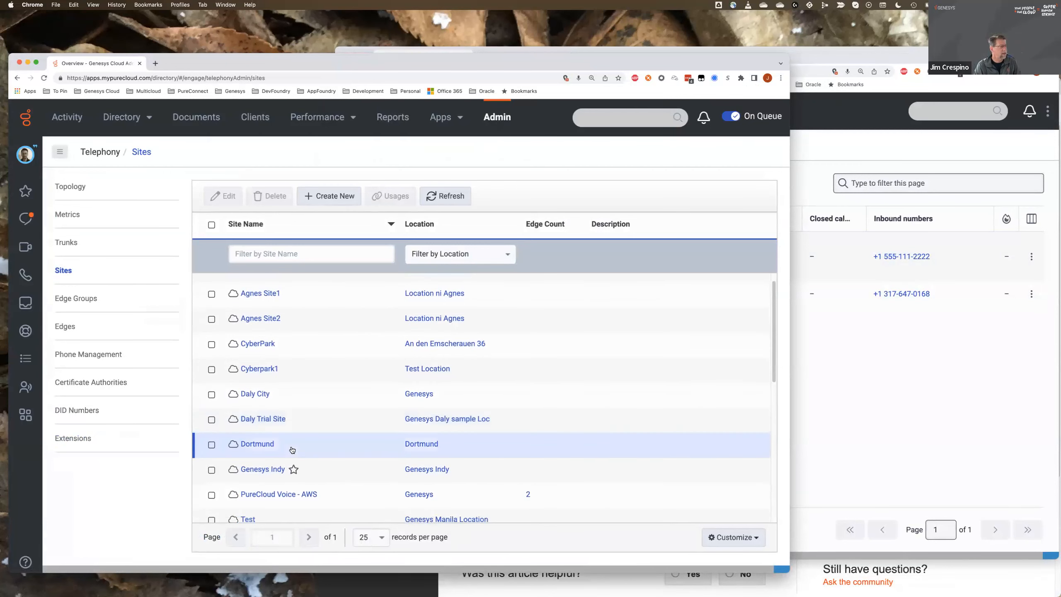
click(256, 394)
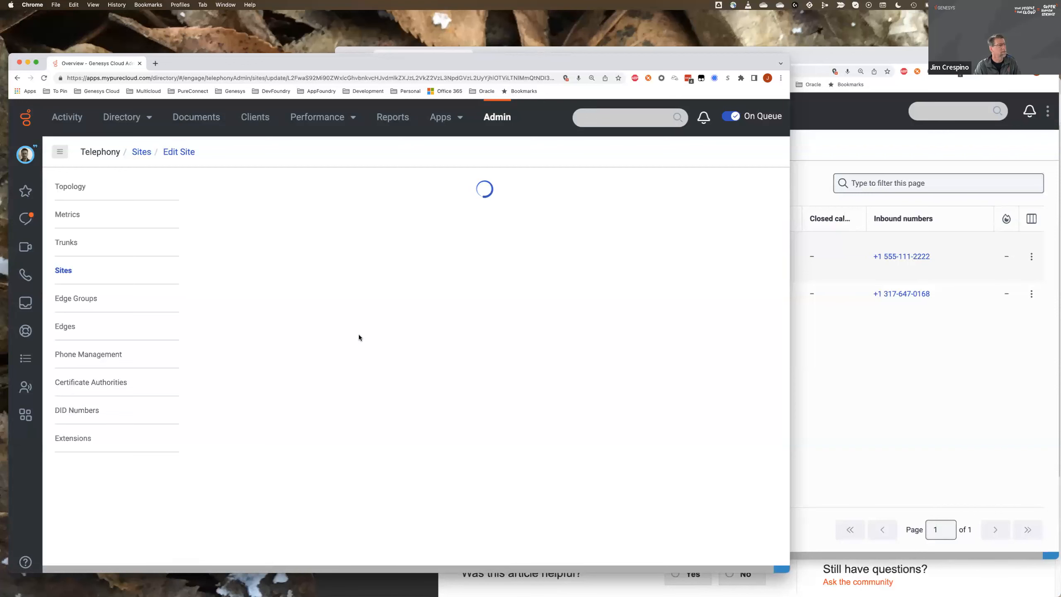
click(280, 194)
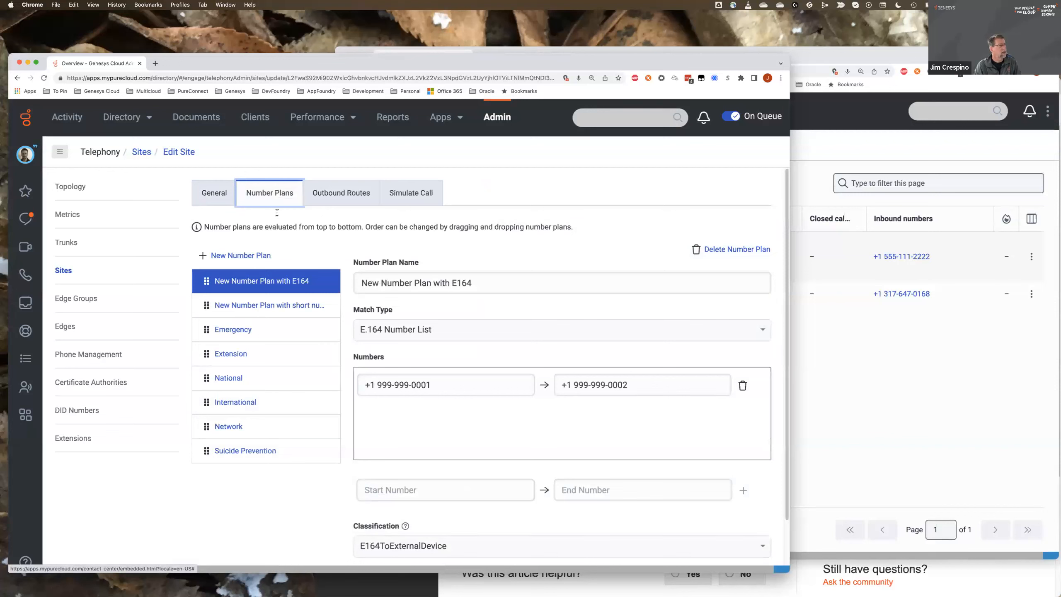
click(264, 309)
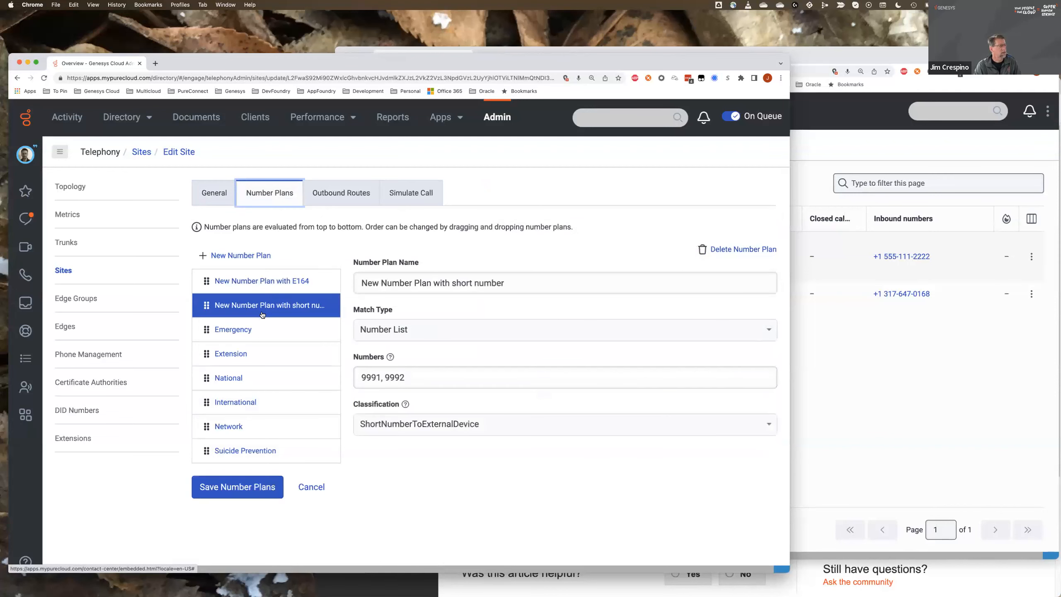
click(257, 328)
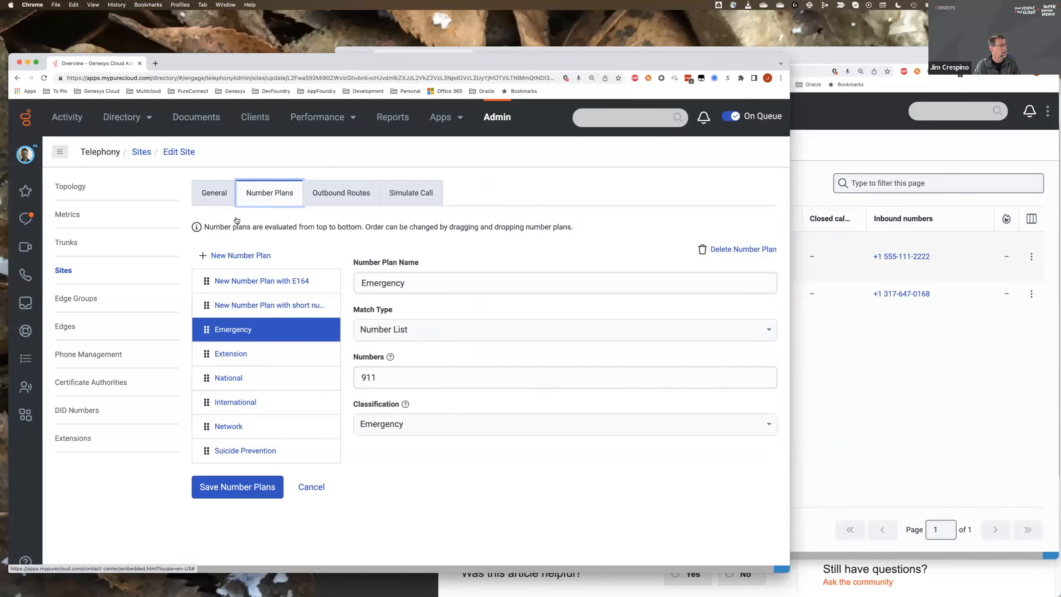
click(63, 270)
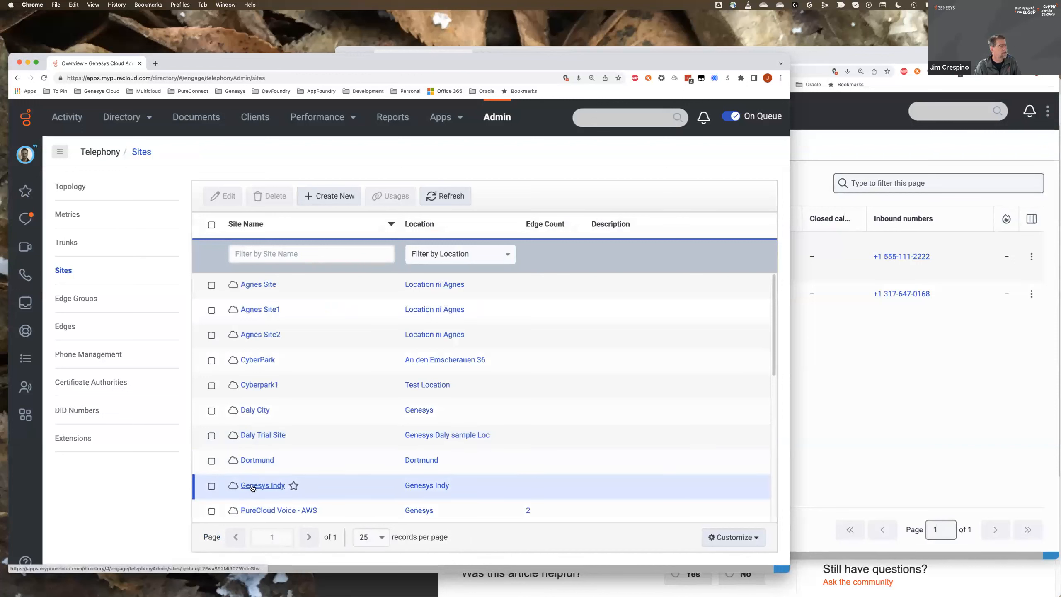
- Open the Genesys Indy site and look at its BPO Plan number plan and general settings
click(252, 486)
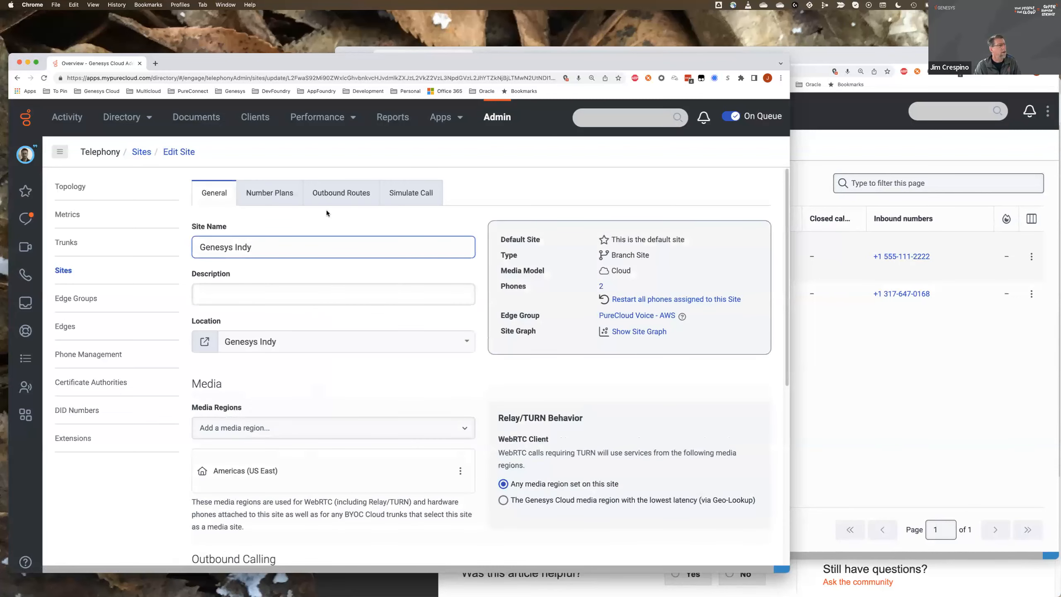
click(275, 191)
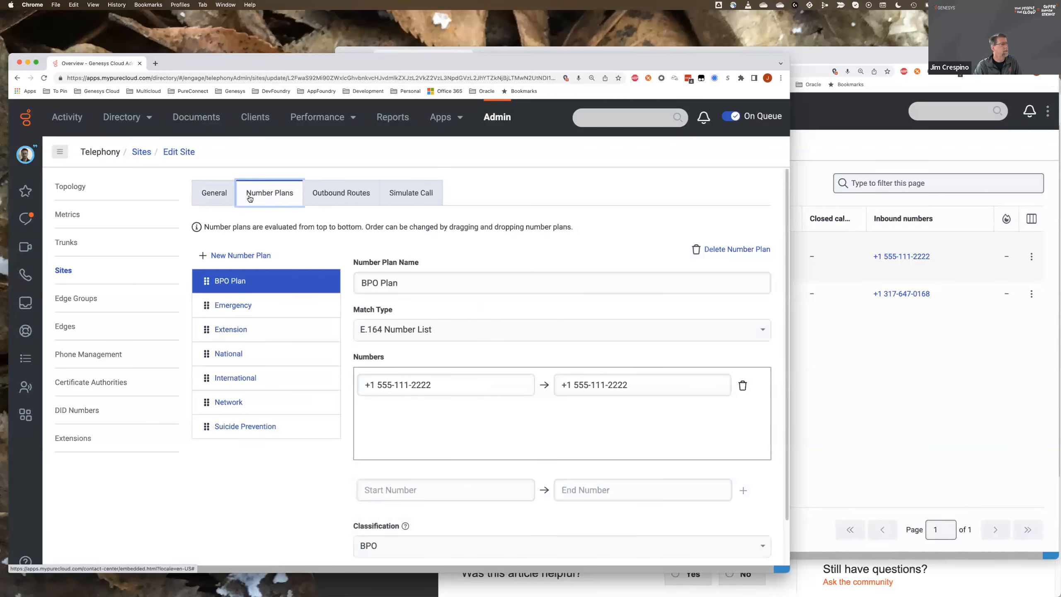
click(232, 200)
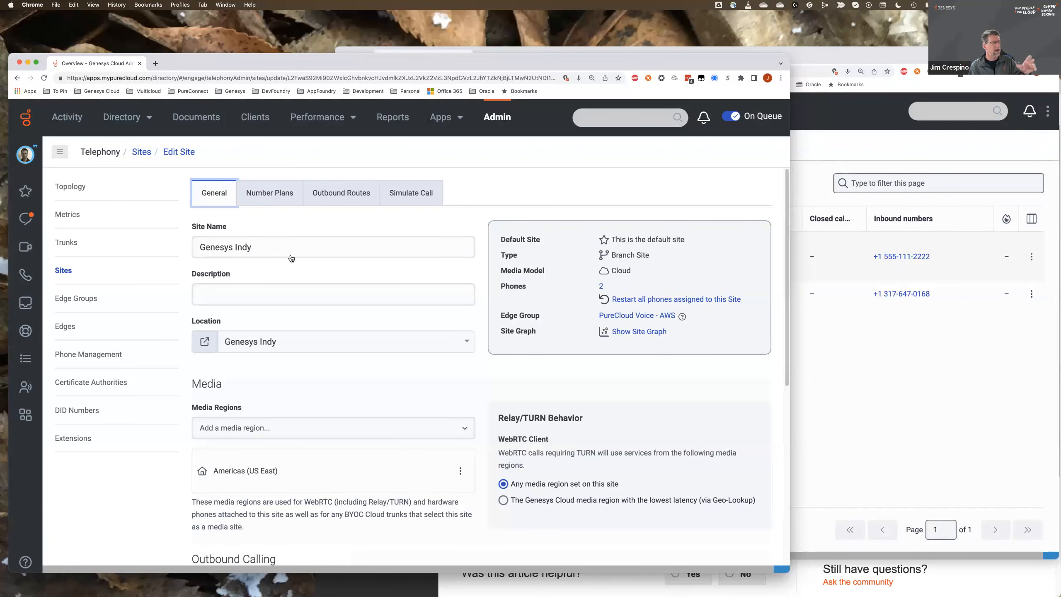
- Compare the classifications and external trunks of the site's outbound routes Genesys Indy Outbound Route and My BPO
click(327, 197)
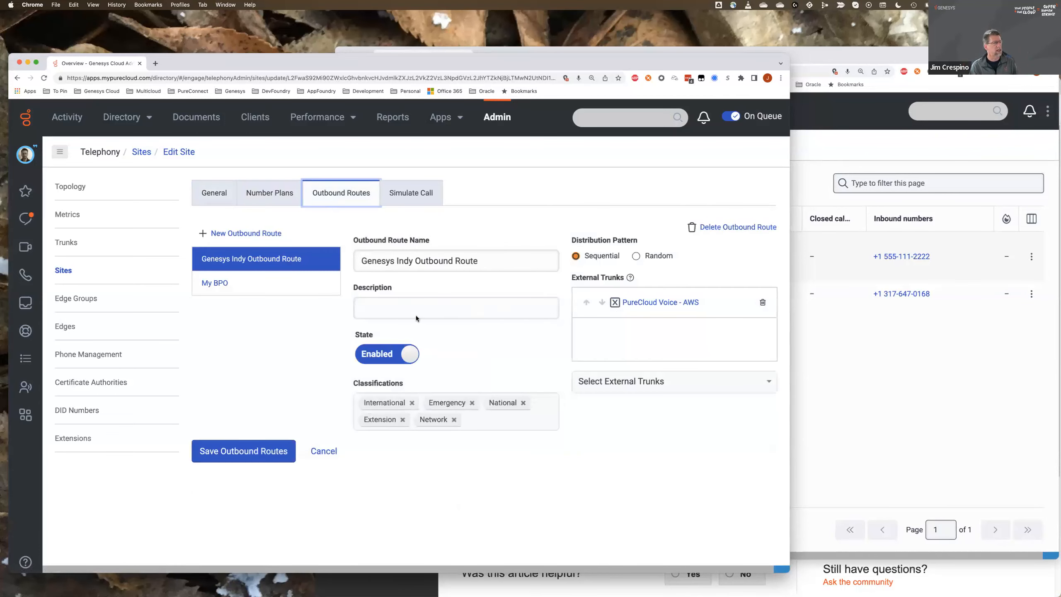
click(215, 284)
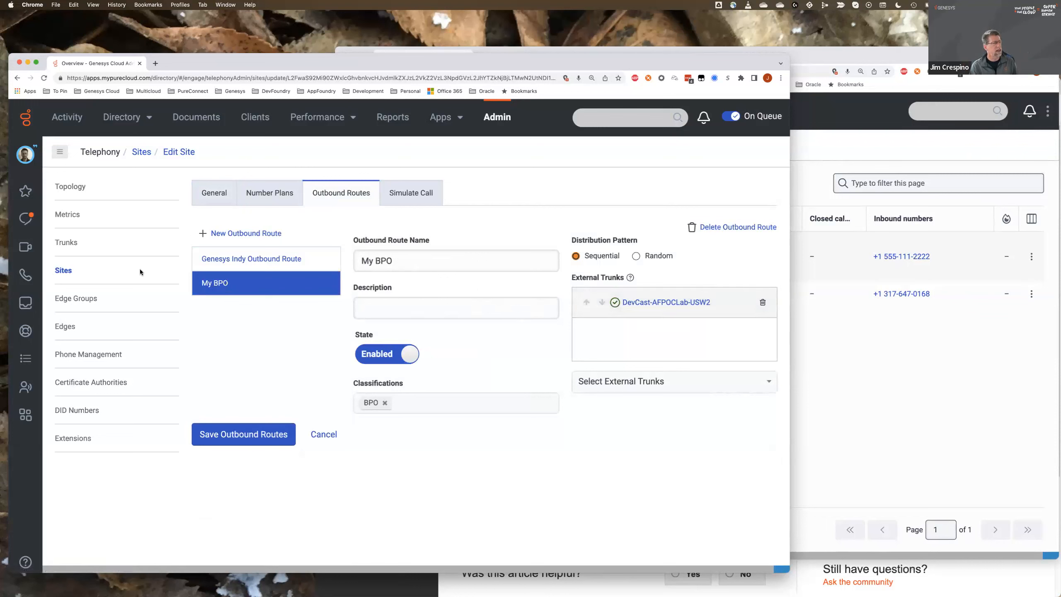
click(233, 260)
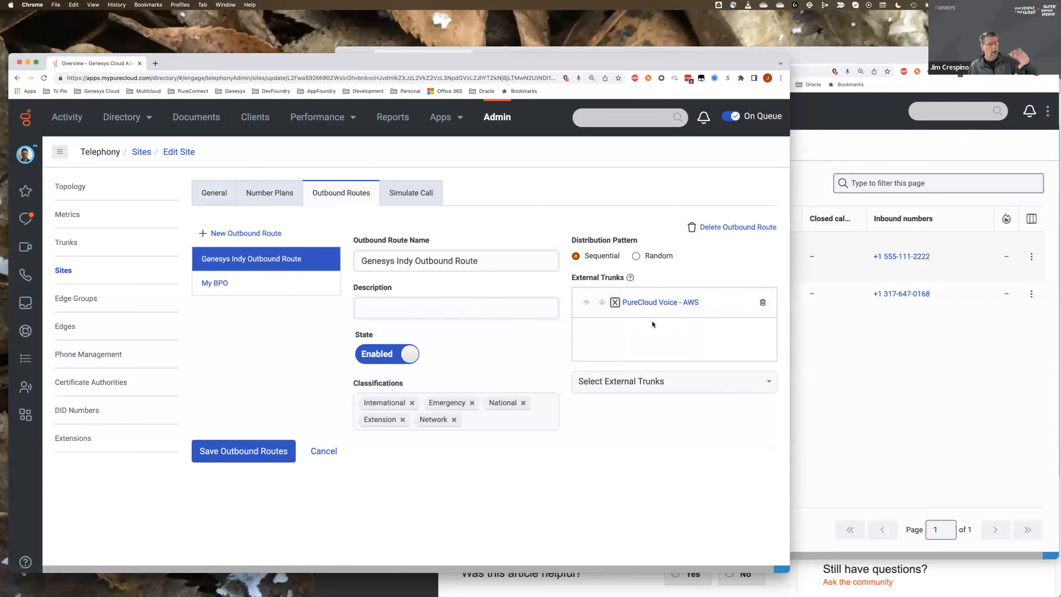
click(258, 285)
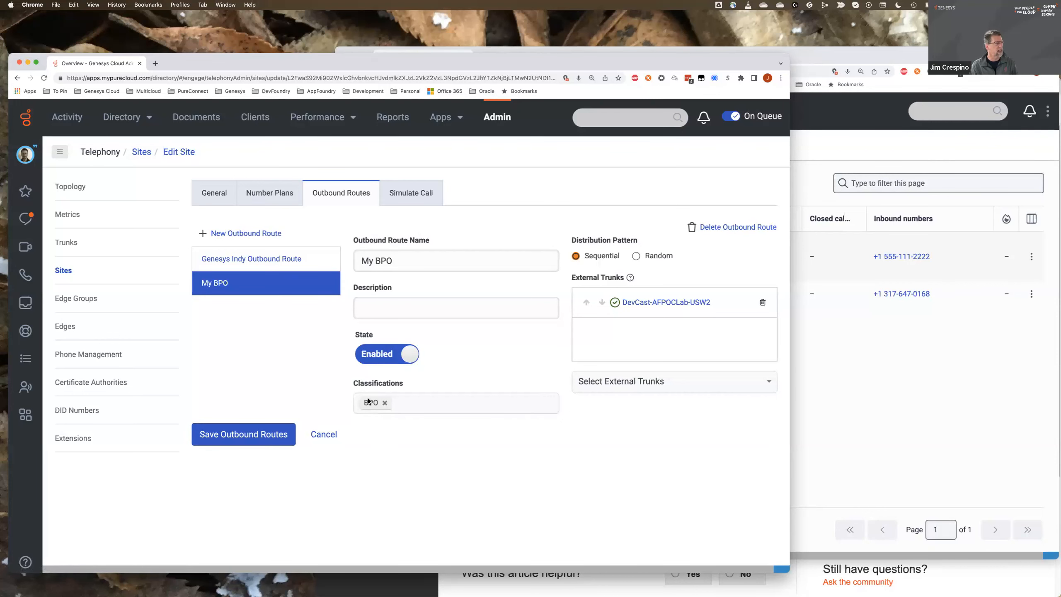
click(275, 260)
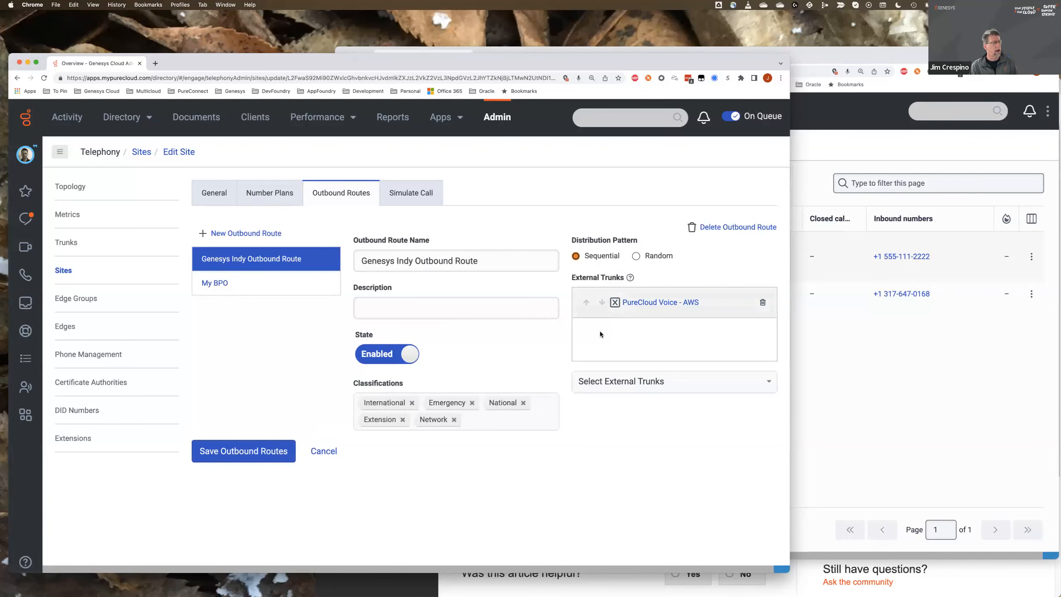
click(226, 285)
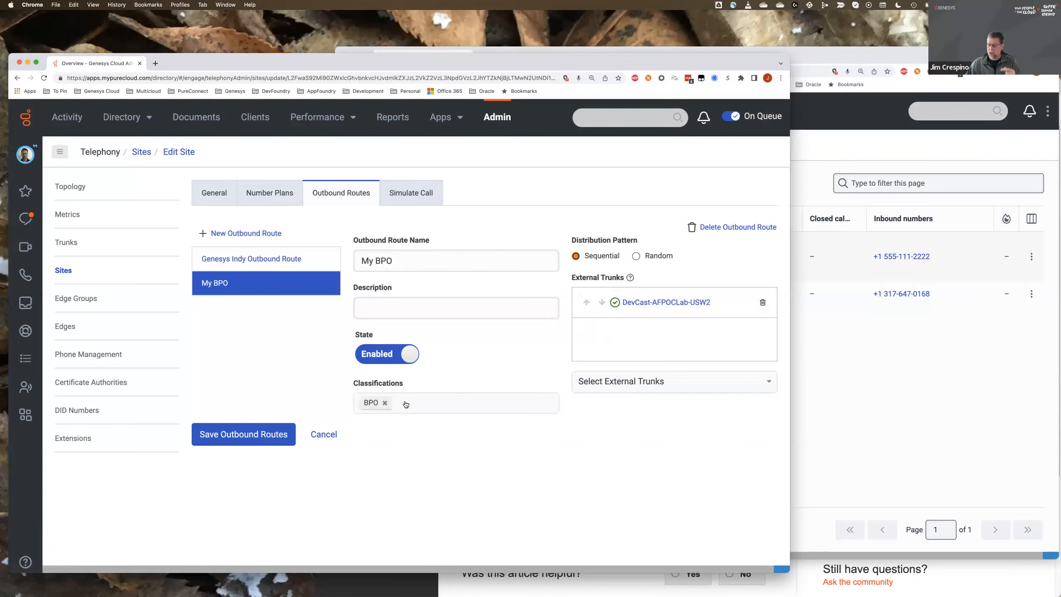
- Examine the match type, number range and classification of the Genesys Indy site's BPO Plan number plan
click(271, 194)
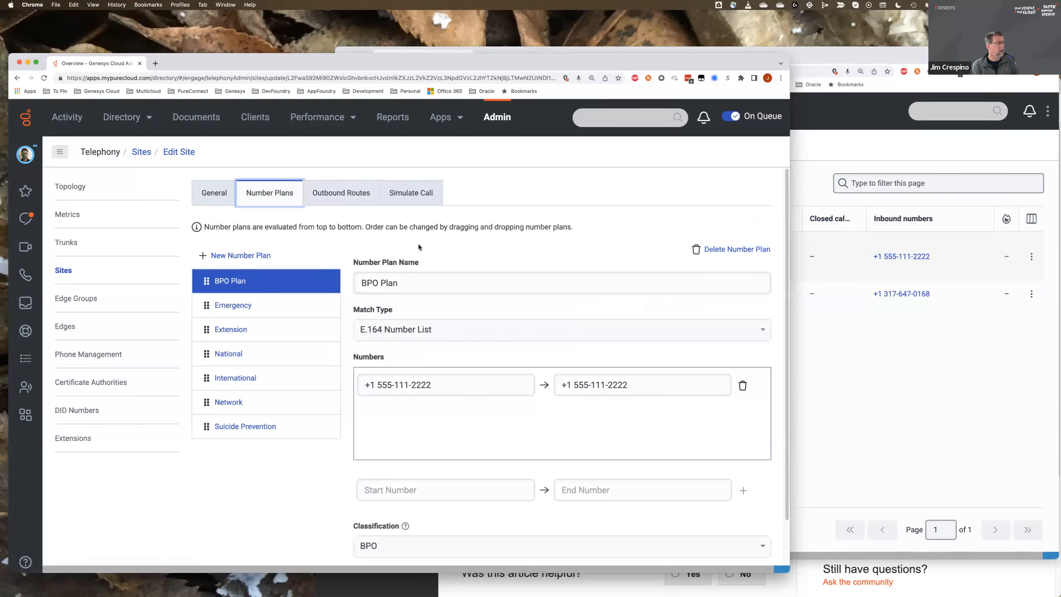
scroll(402, 241, down, 1)
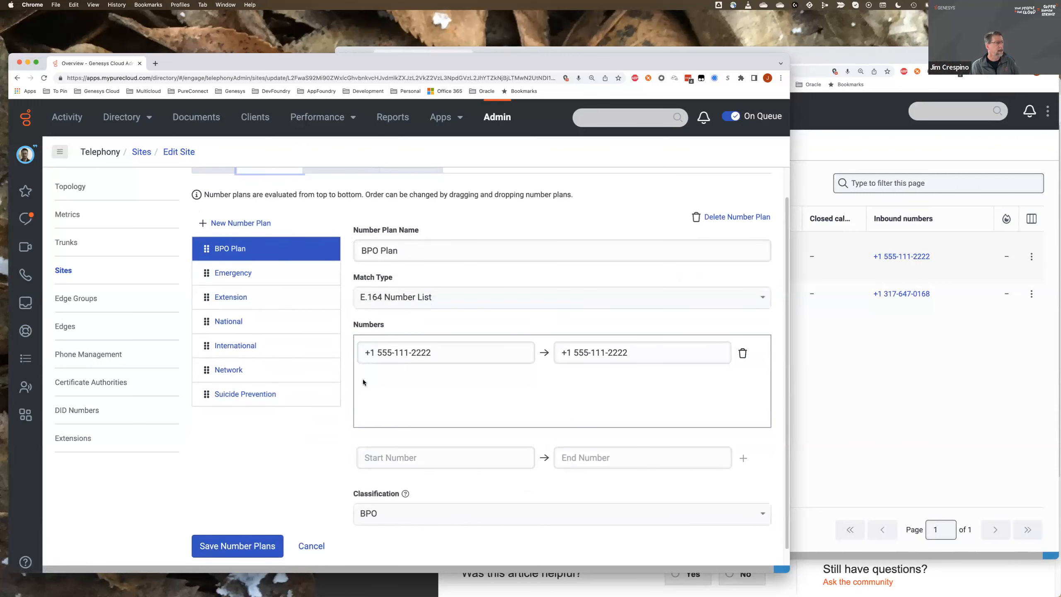
scroll(349, 392, down, 1)
scroll(349, 394, down, 1)
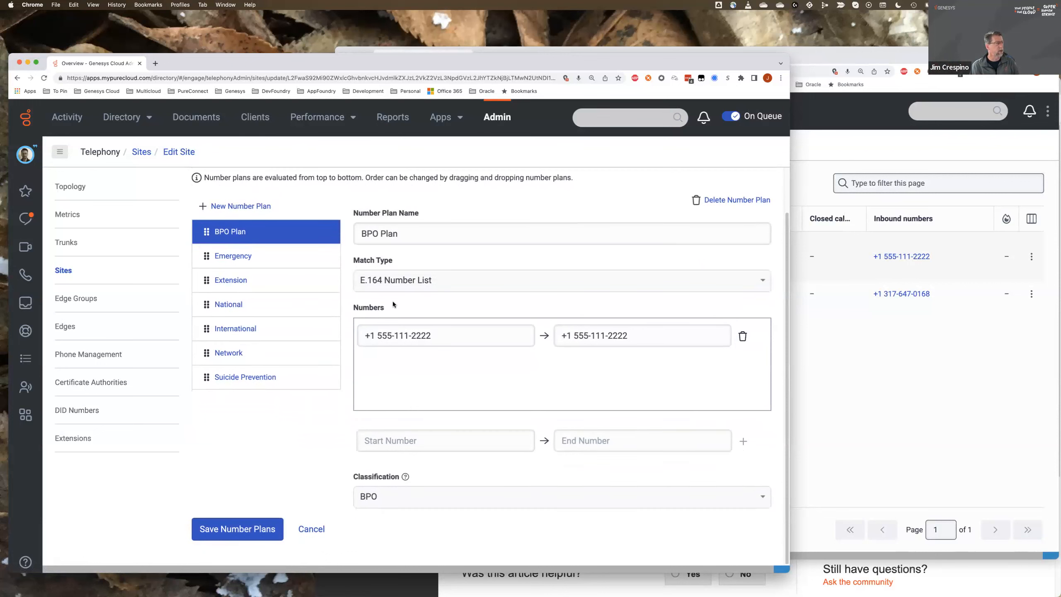
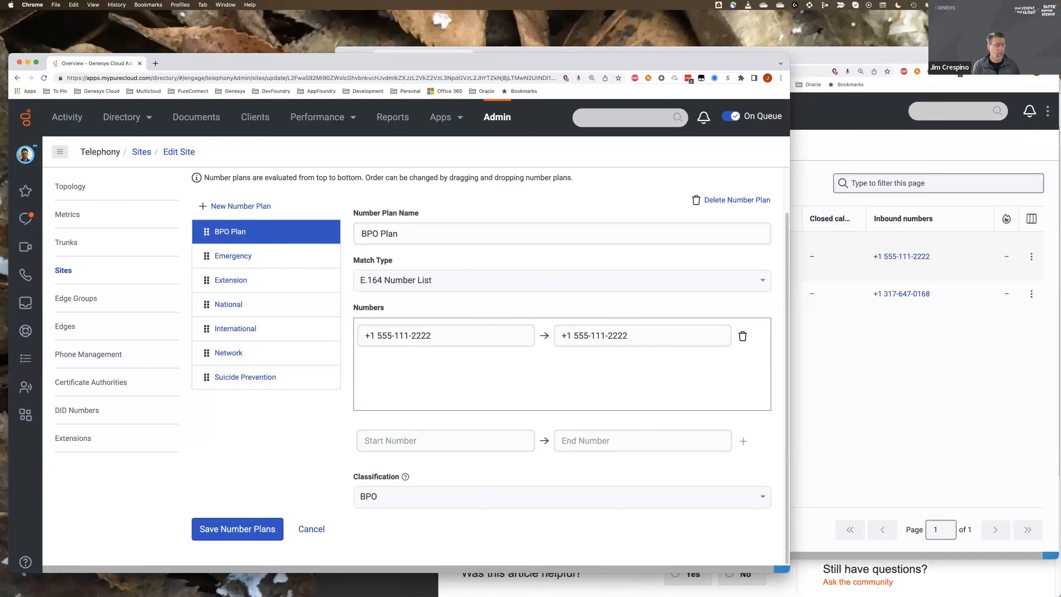
- Bring the Resource Center browser window with the User to User Information article into full view and add a blank tab
click(965, 577)
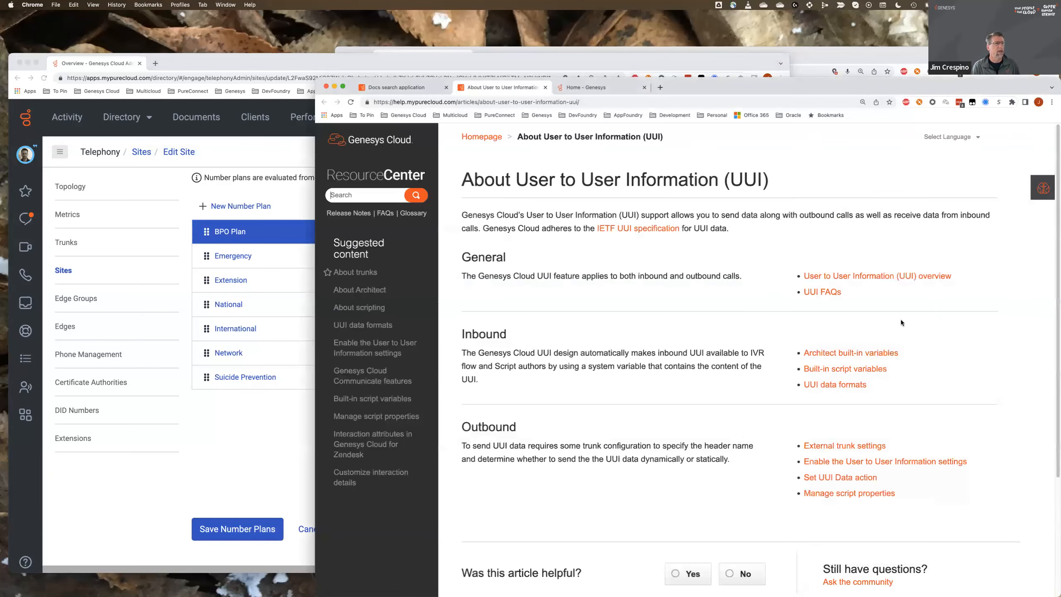
drag(849, 82, 646, 57)
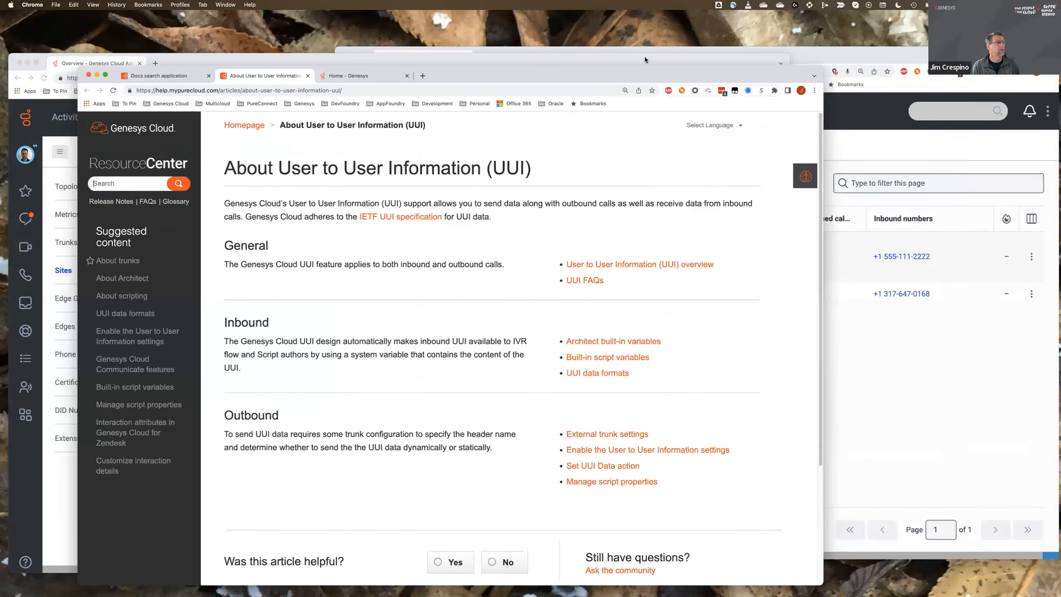
click(457, 62)
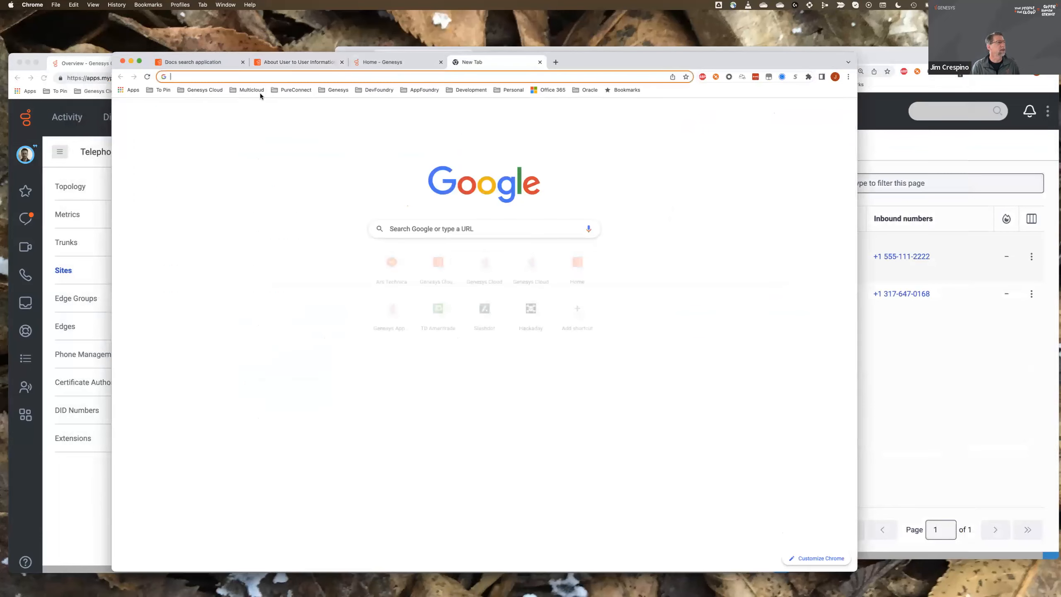
- Open the Genesys Cloud Developer Center's Videos page and browse the DevCasts category
click(212, 90)
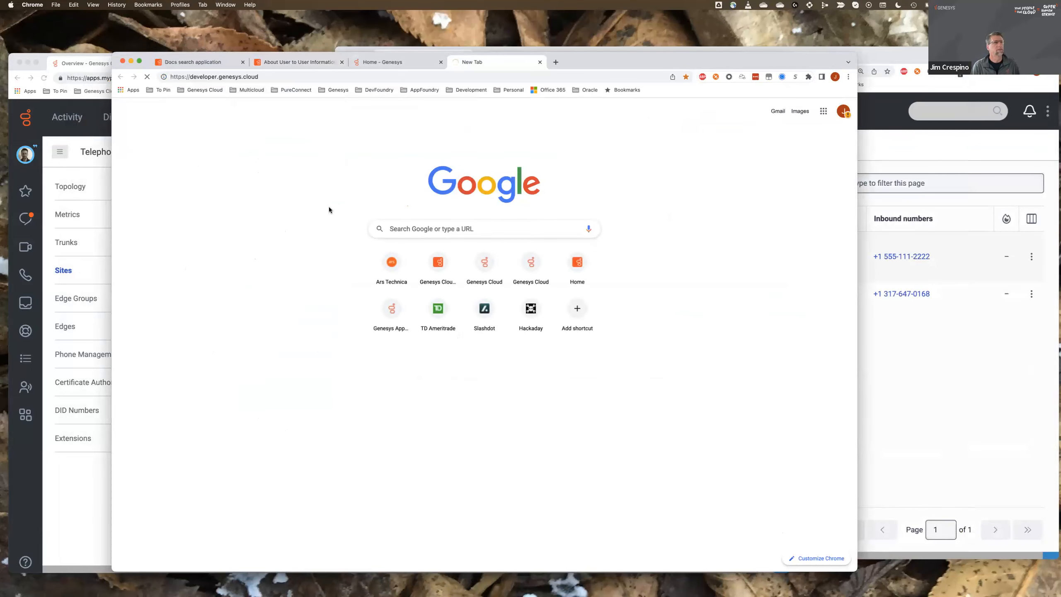
click(131, 538)
click(334, 256)
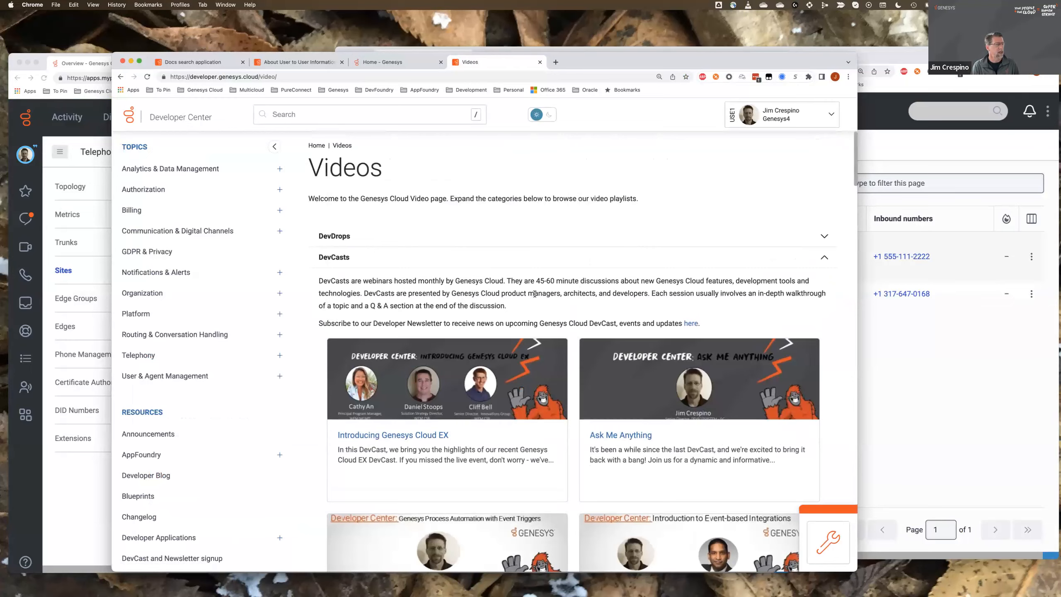
scroll(535, 297, down, 4)
scroll(535, 297, up, 4)
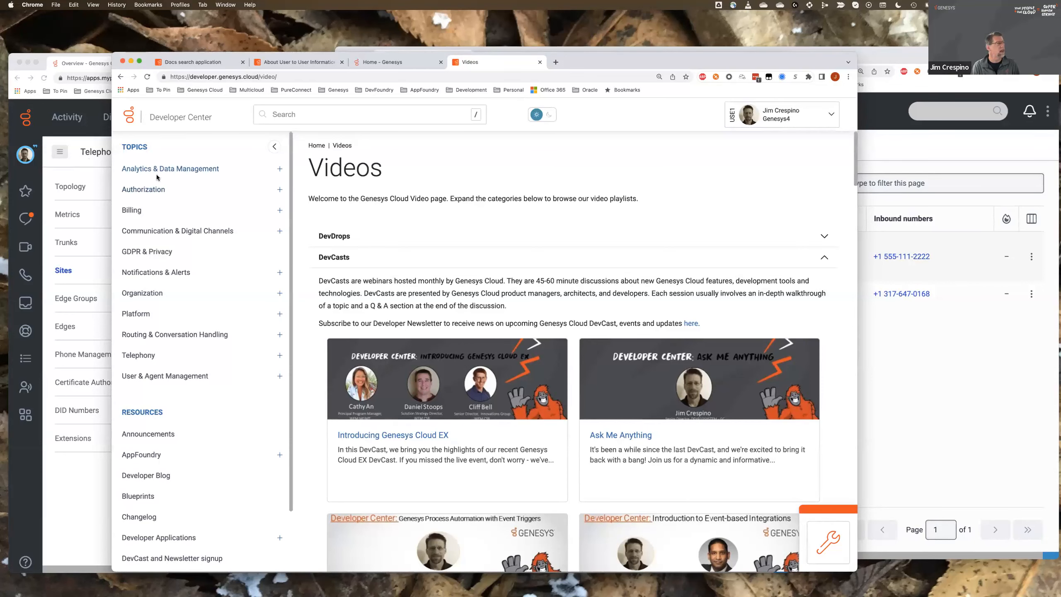
- Return to the mypurecloud.com organization's window and open the telephony External Trunks list
click(94, 171)
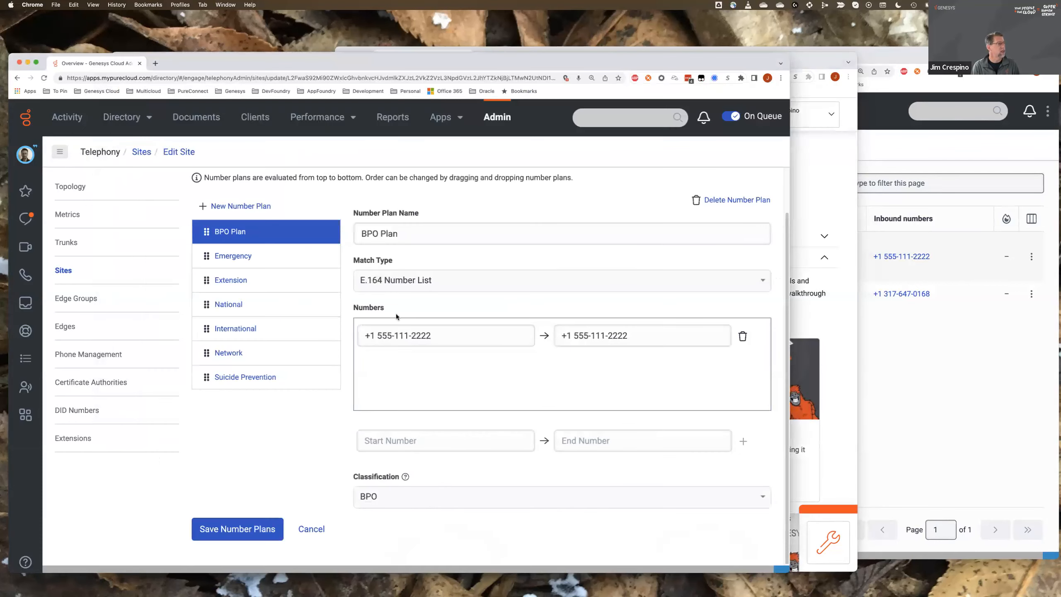
click(67, 243)
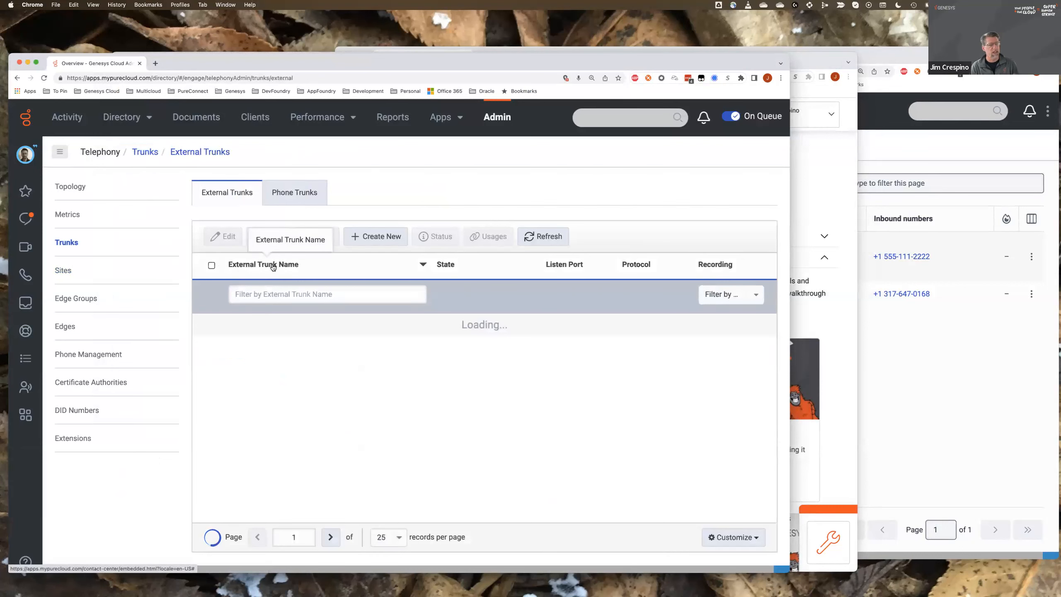
- Switch back to the Resource Center's About User to User Information article and look at its search suggestions
click(819, 209)
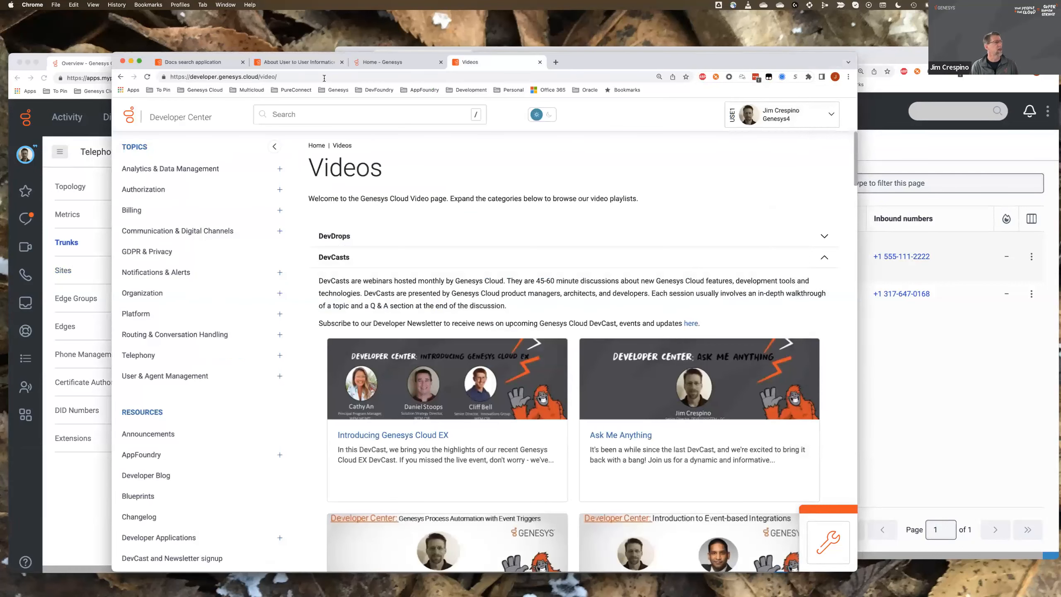
click(205, 62)
click(251, 66)
click(160, 165)
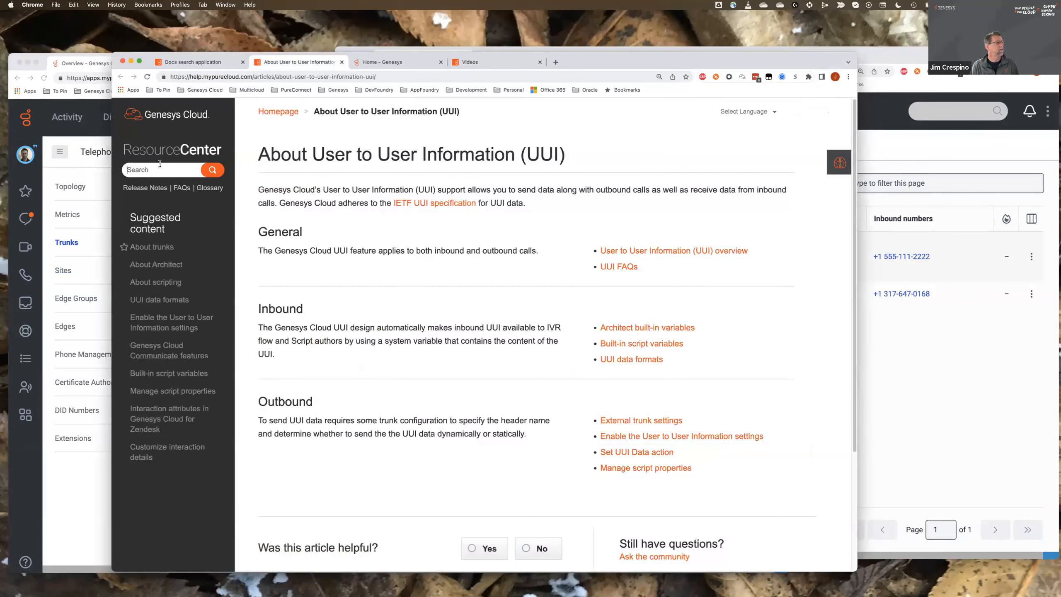
click(159, 171)
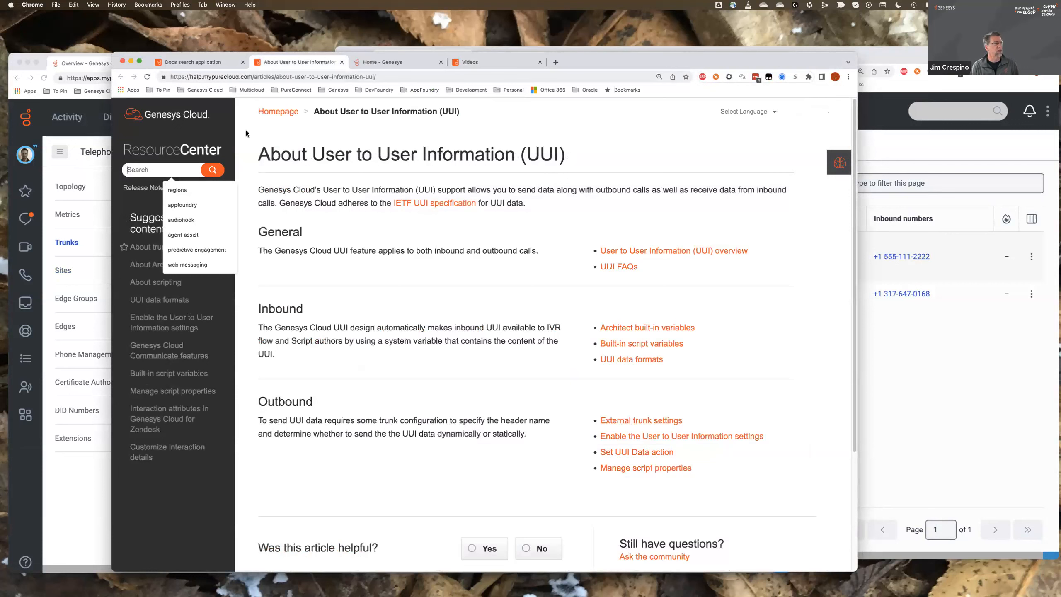
click(536, 164)
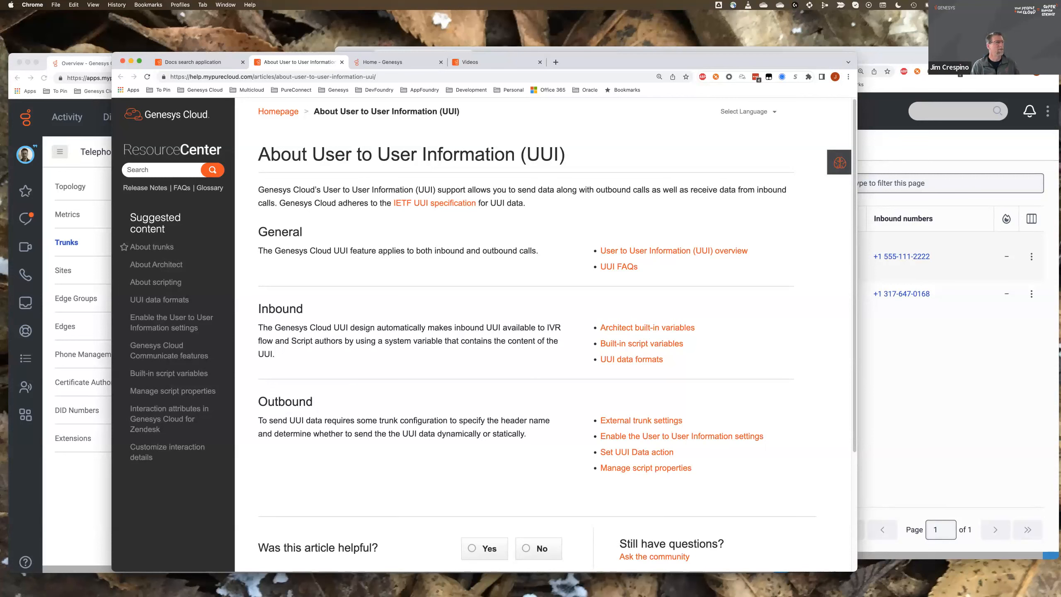
- Open the Genesys Cloud CX community from the Genesys Community home page and browse its unanswered questions
click(401, 62)
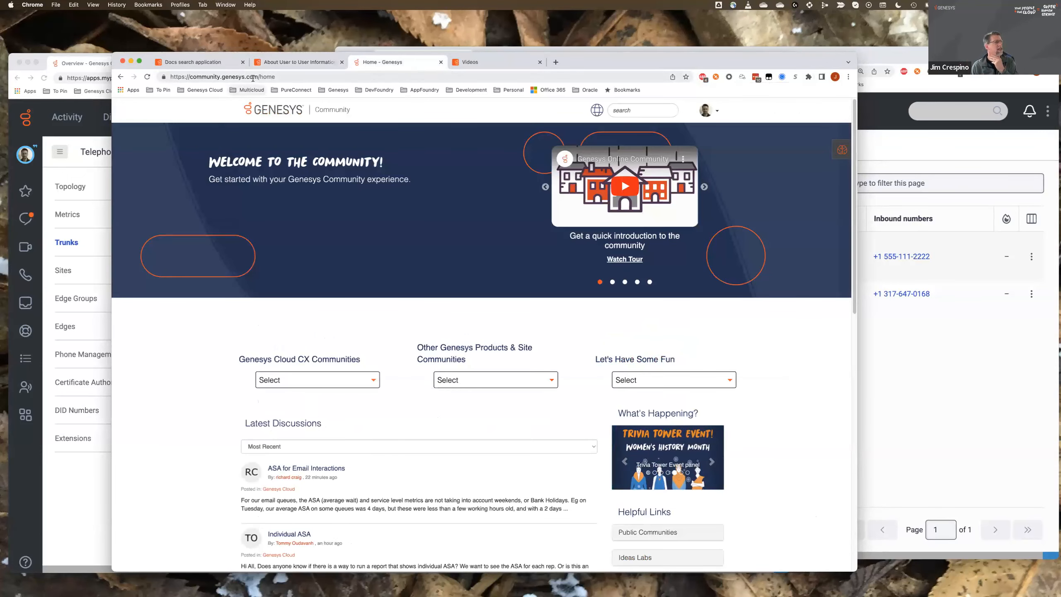
scroll(367, 312, down, 1)
scroll(367, 312, down, 1)
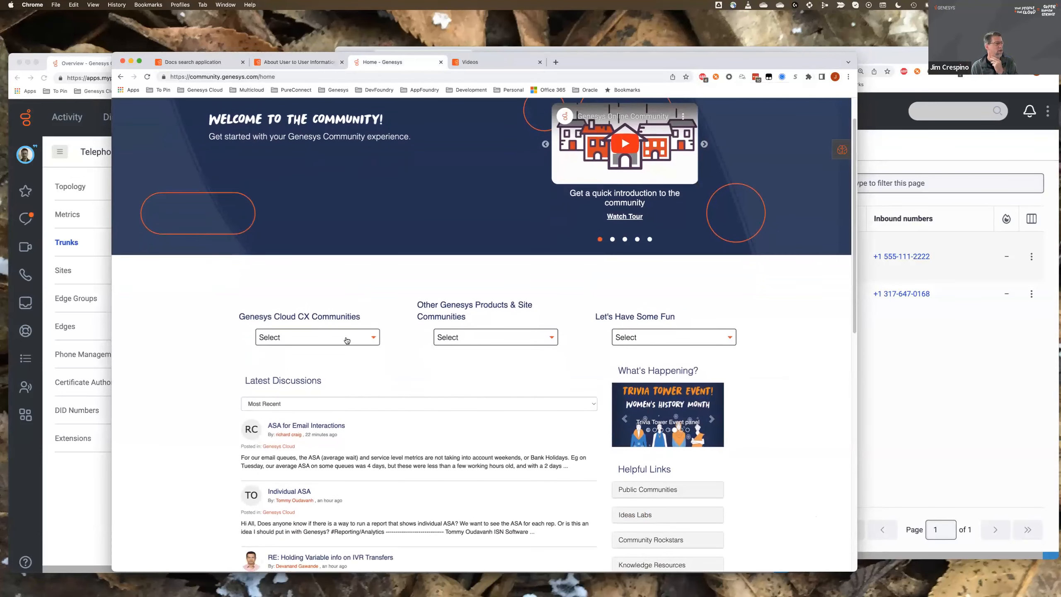
click(347, 338)
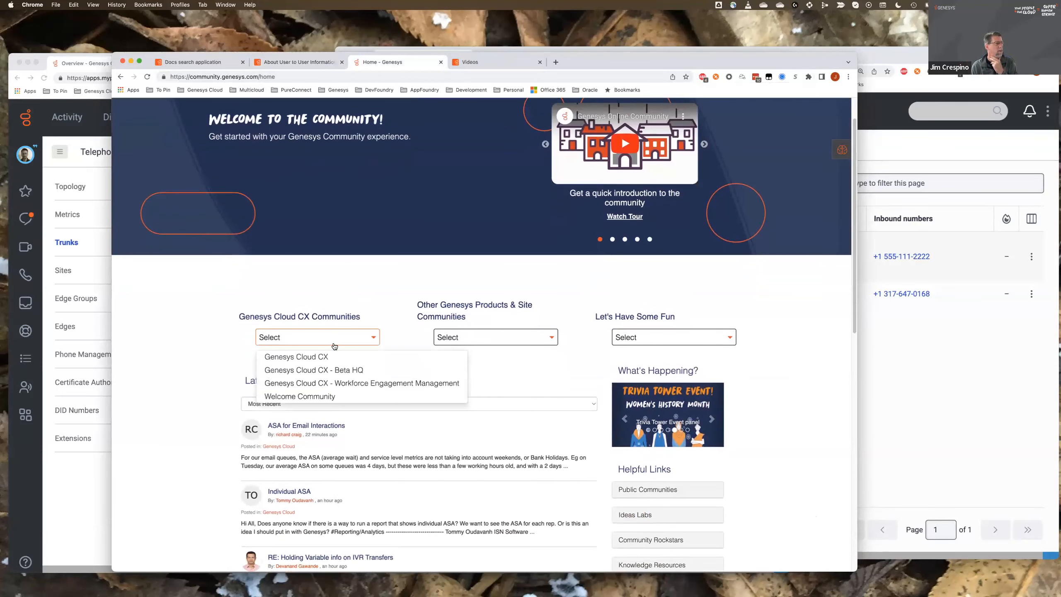
click(308, 359)
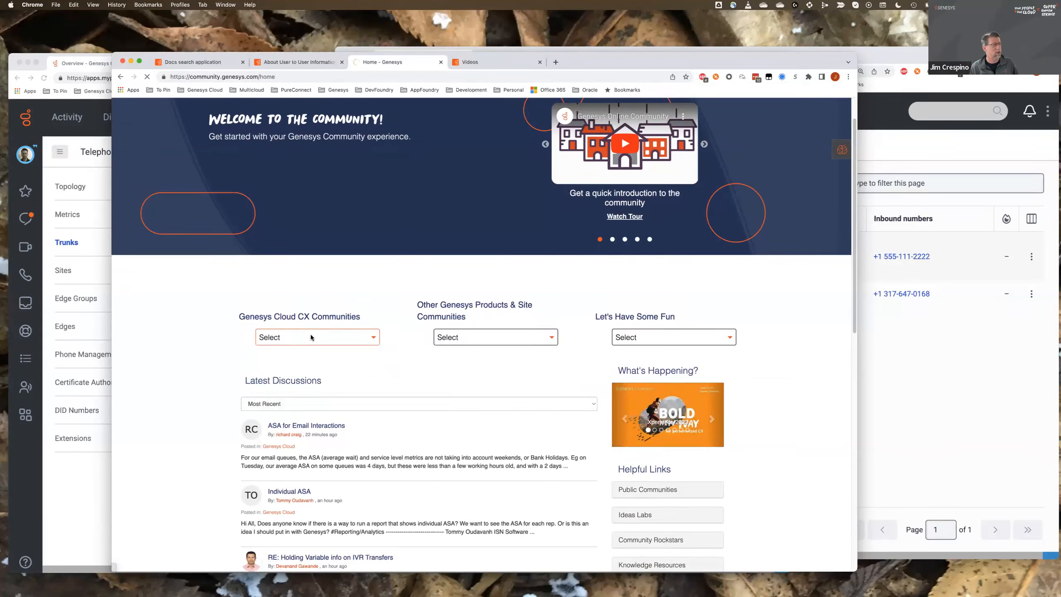
click(311, 338)
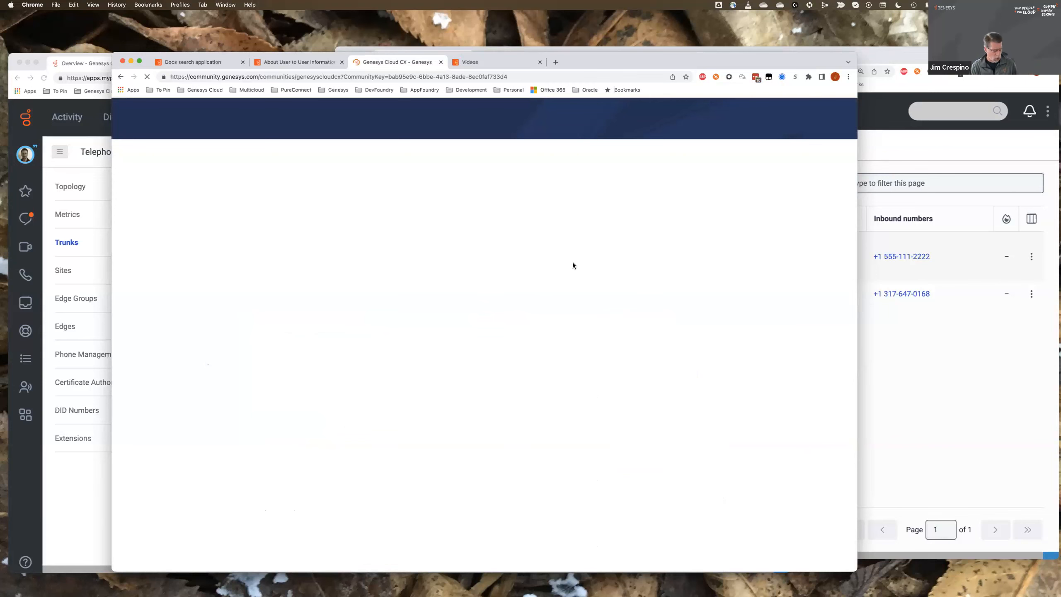
scroll(596, 277, down, 1)
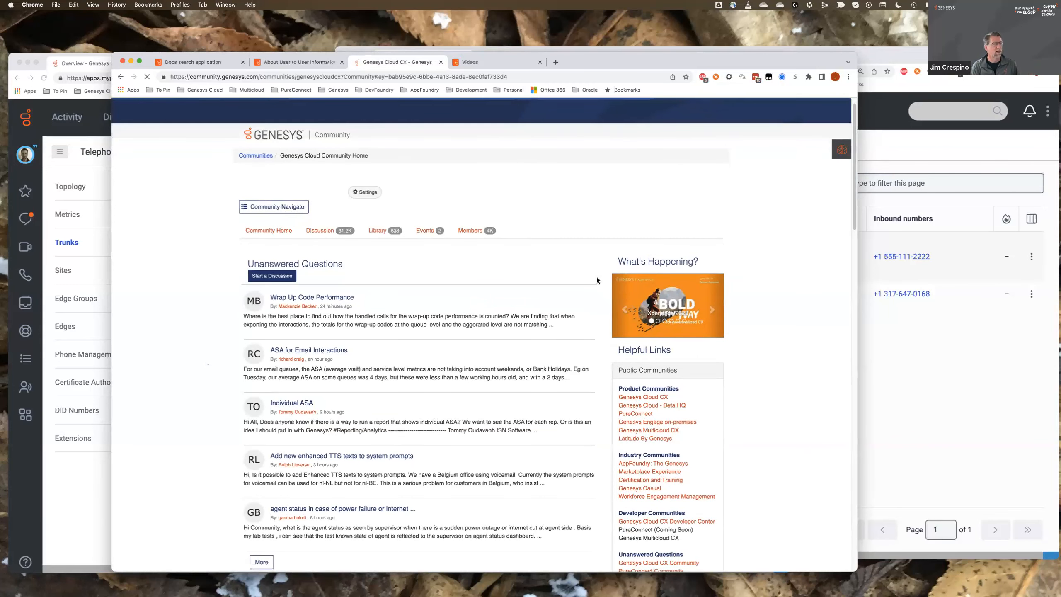
scroll(597, 277, down, 1)
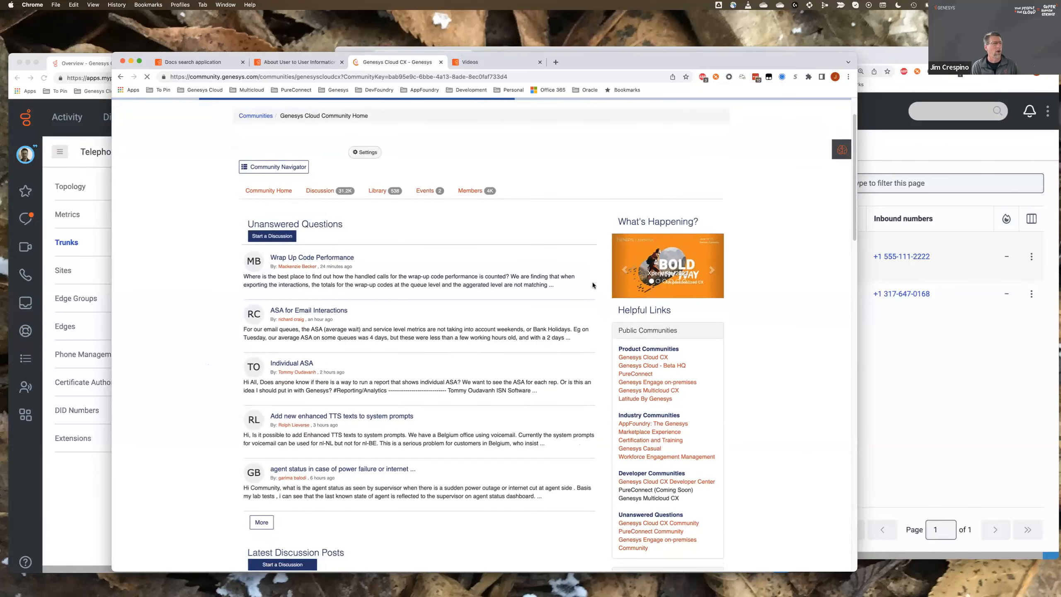